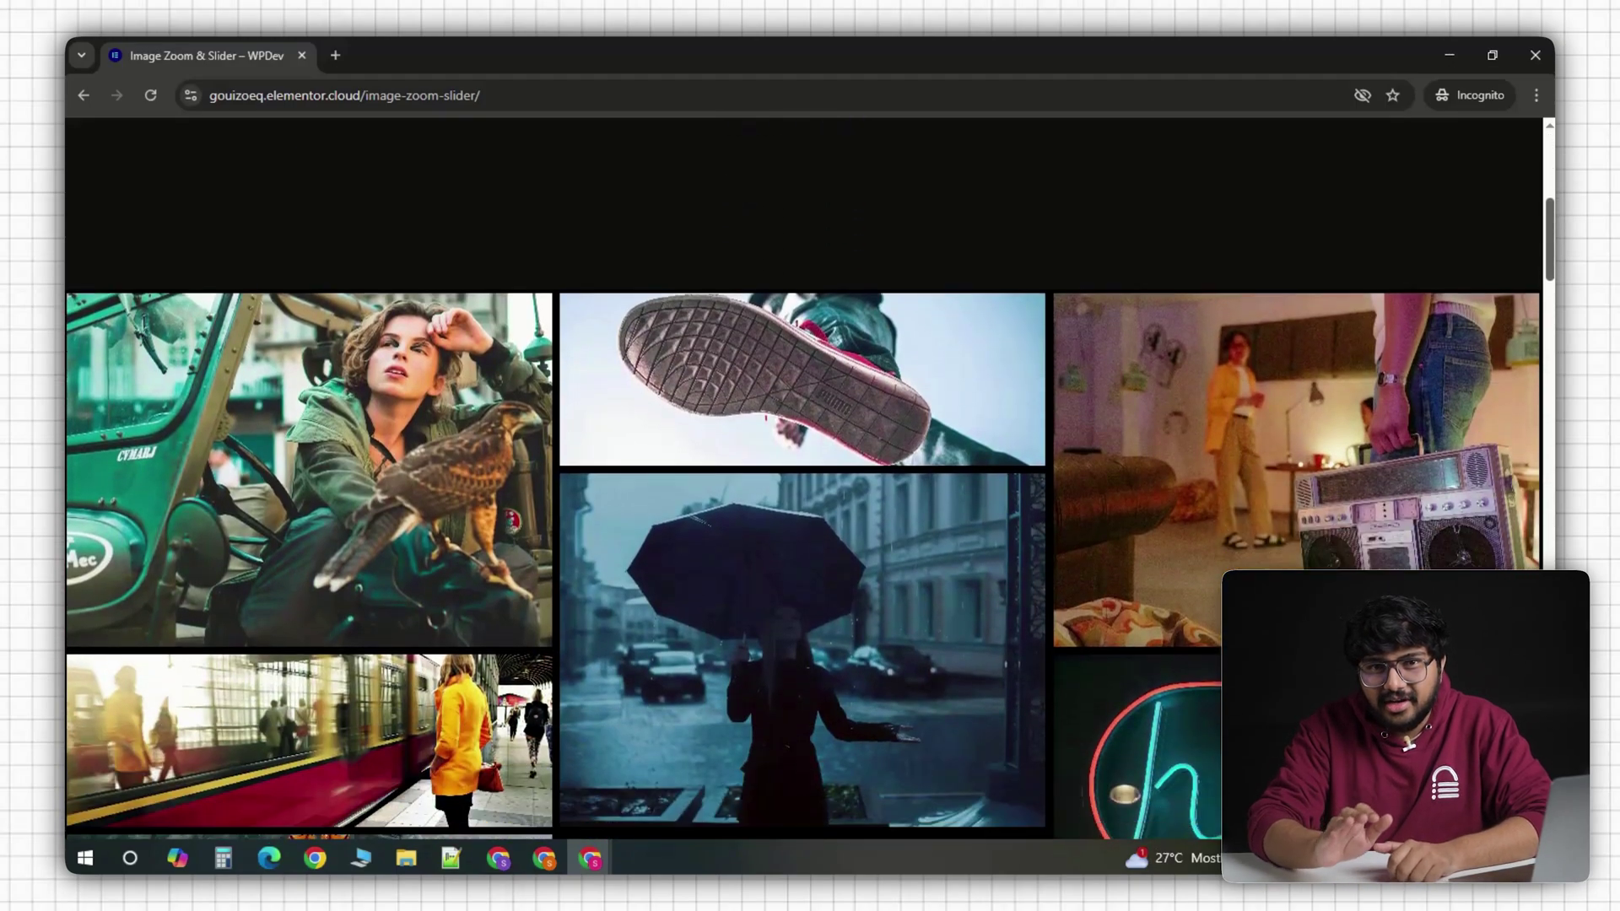
From the Pages screen, open a new Add Page editor in a separate browser tab.
{"action": "scroll", "coordinate": [802, 478], "scroll_direction": "down", "scroll_amount": 2}
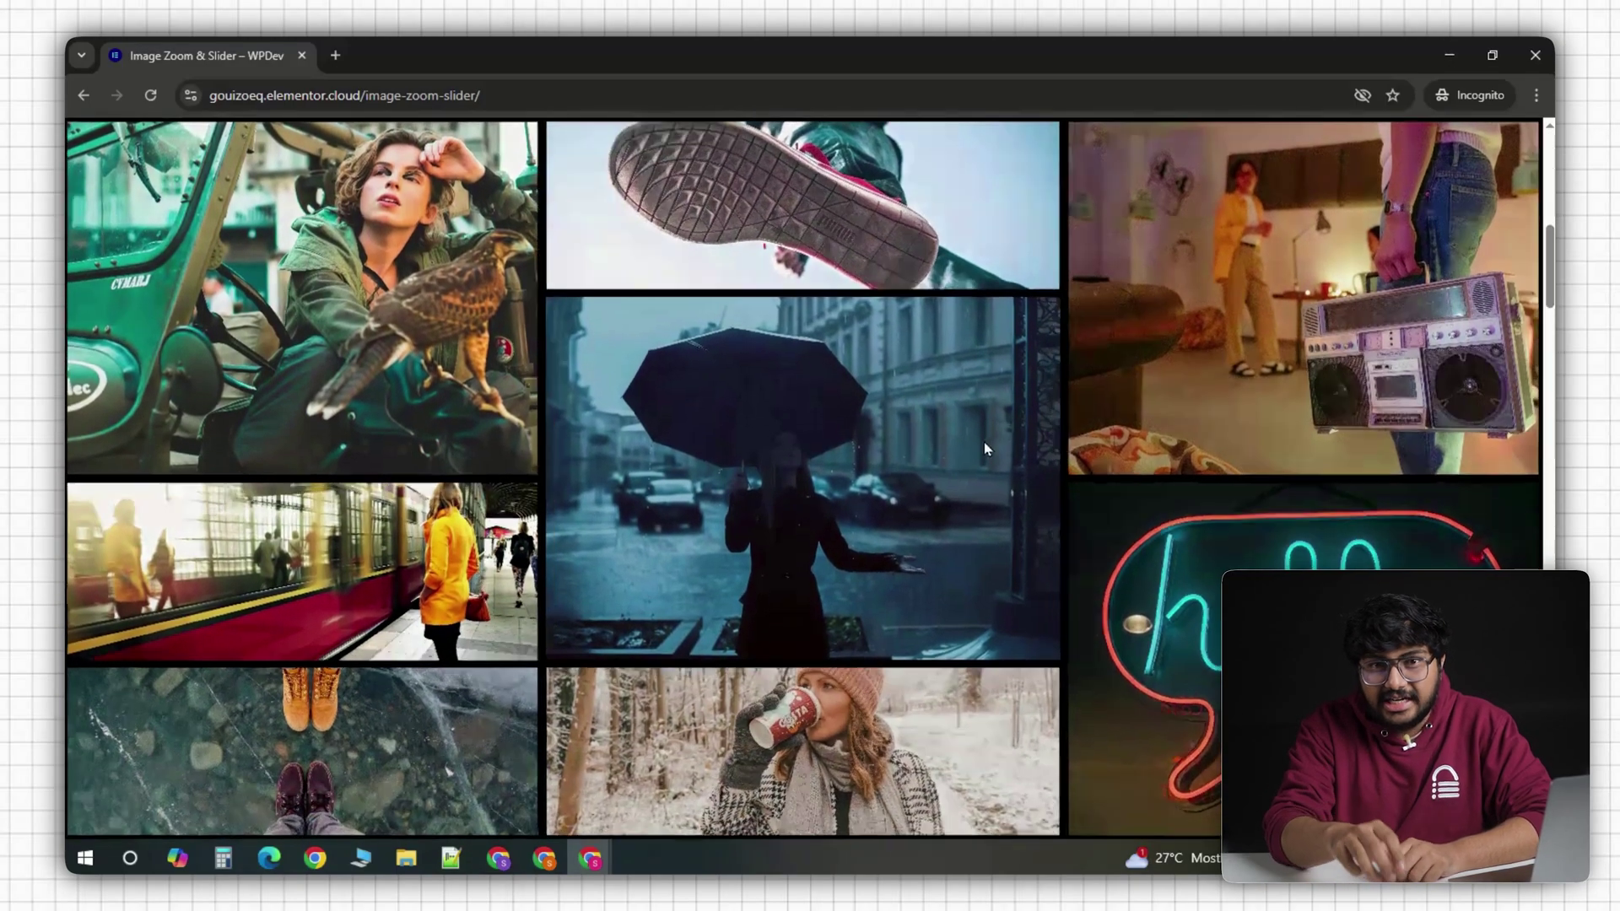
{"action": "scroll", "coordinate": [983, 443], "scroll_direction": "down", "scroll_amount": 3}
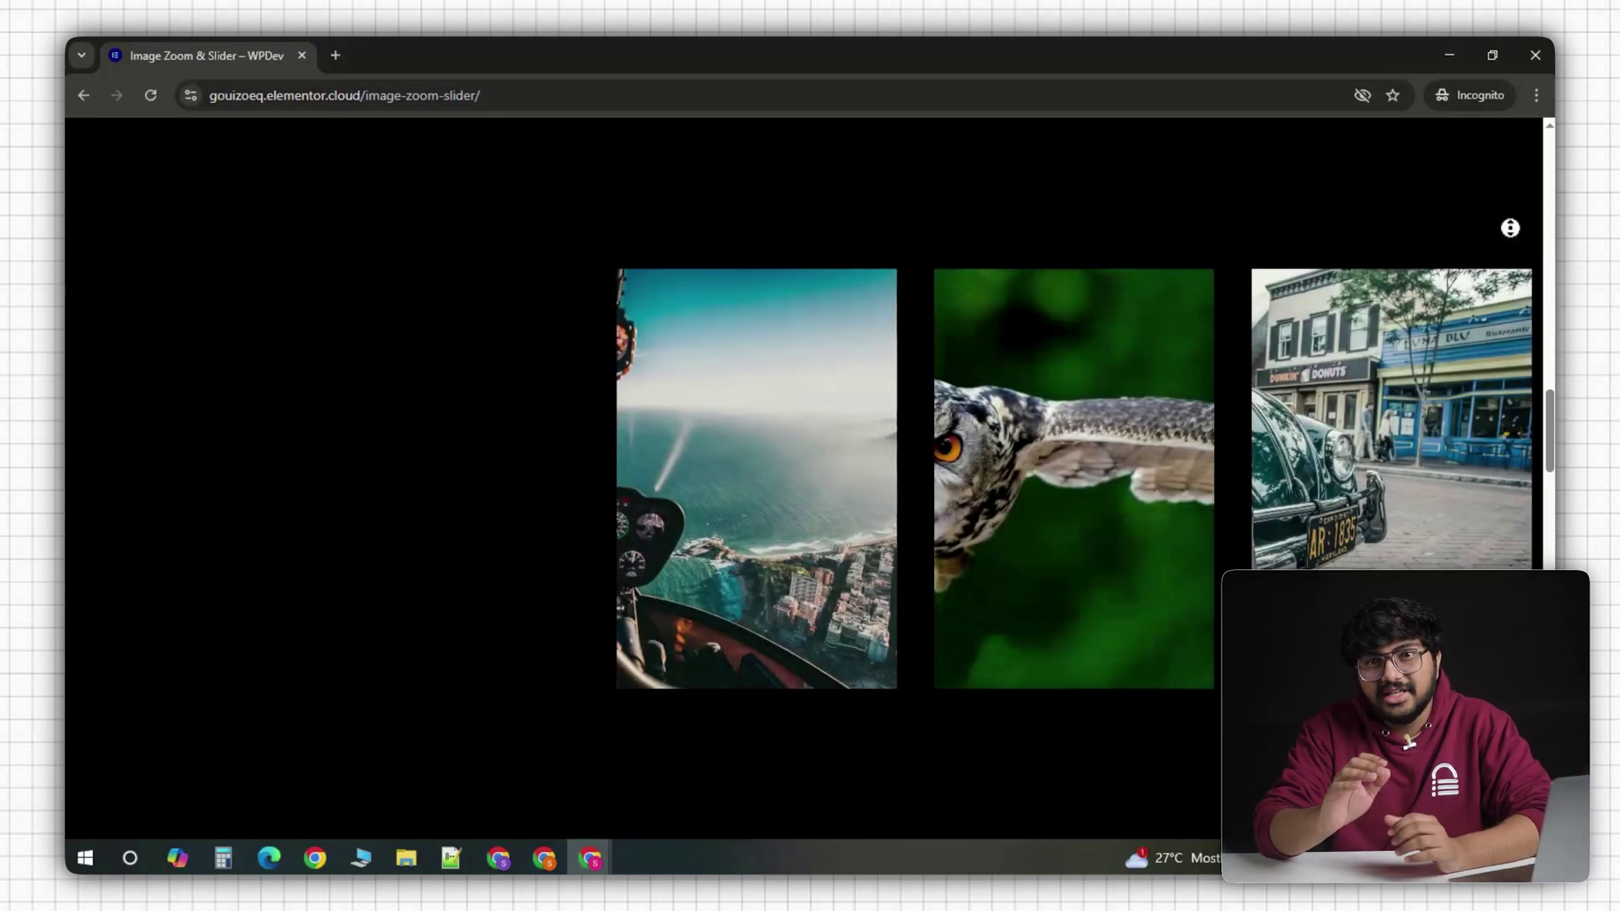
{"action": "scroll", "coordinate": [1518, 253], "scroll_direction": "down", "scroll_amount": 3}
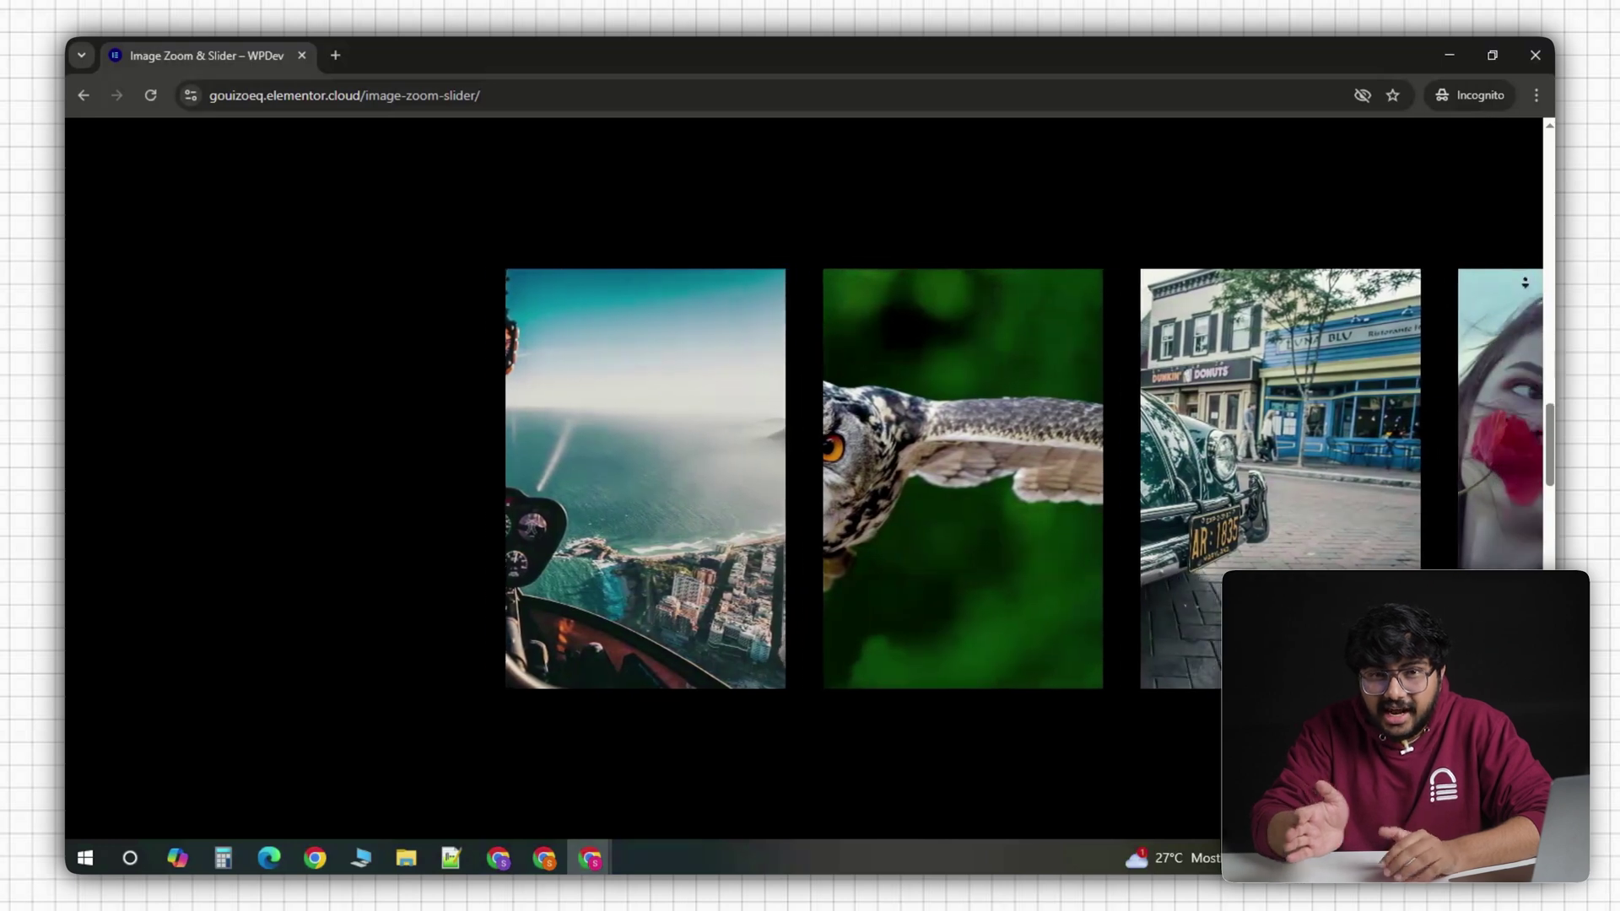
{"action": "scroll", "coordinate": [1524, 284], "scroll_direction": "down", "scroll_amount": 5}
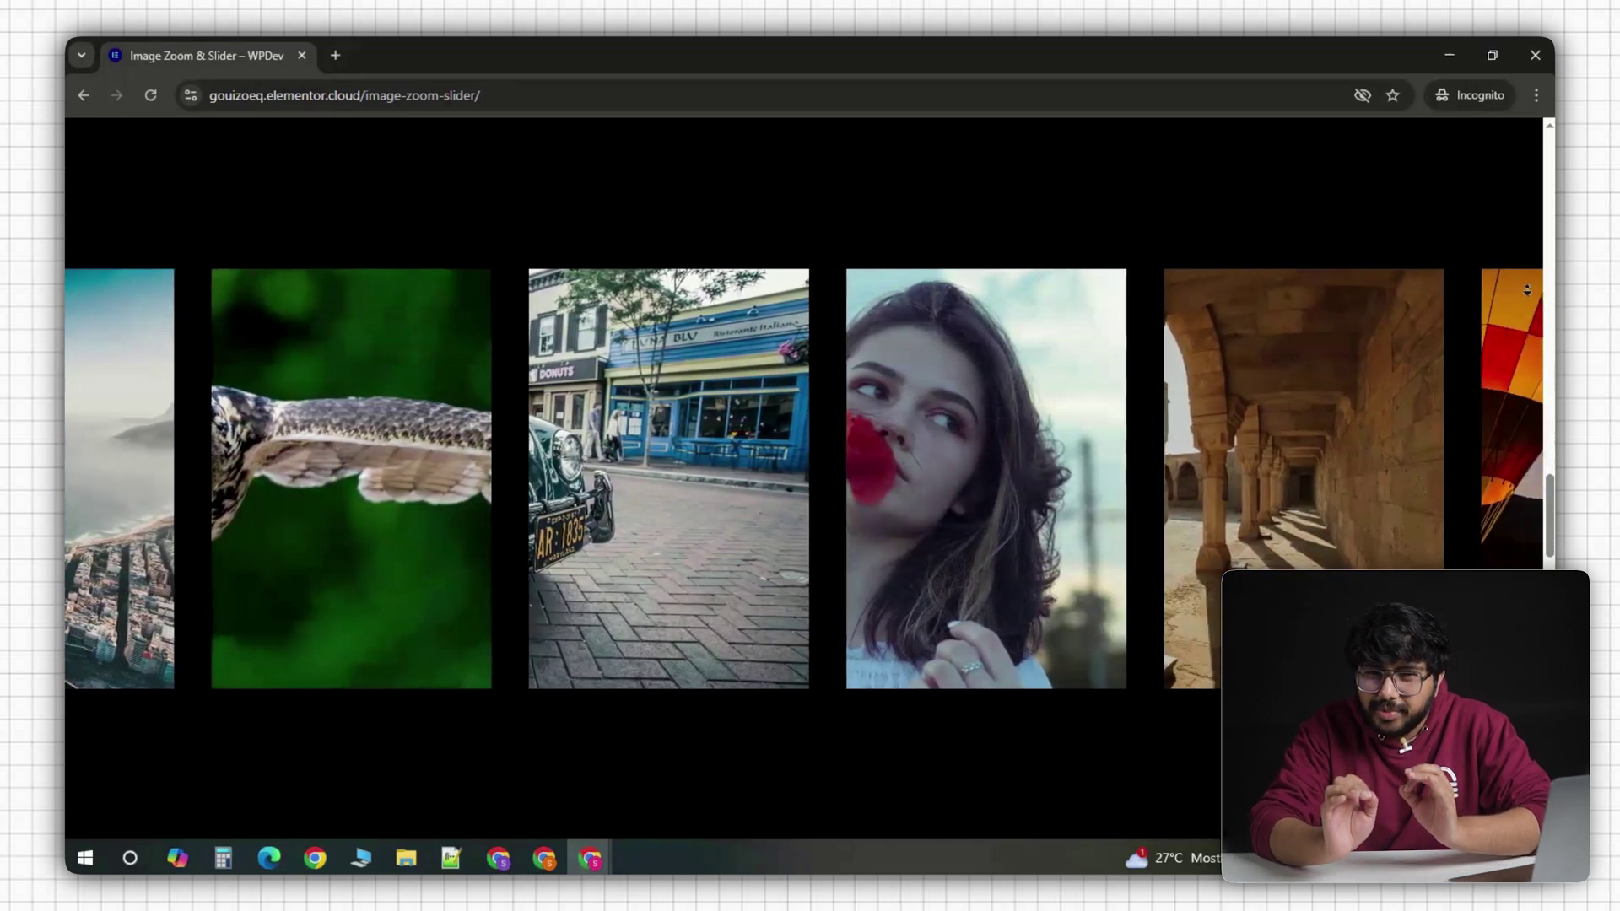
{"action": "scroll", "coordinate": [1527, 289], "scroll_direction": "down", "scroll_amount": 5}
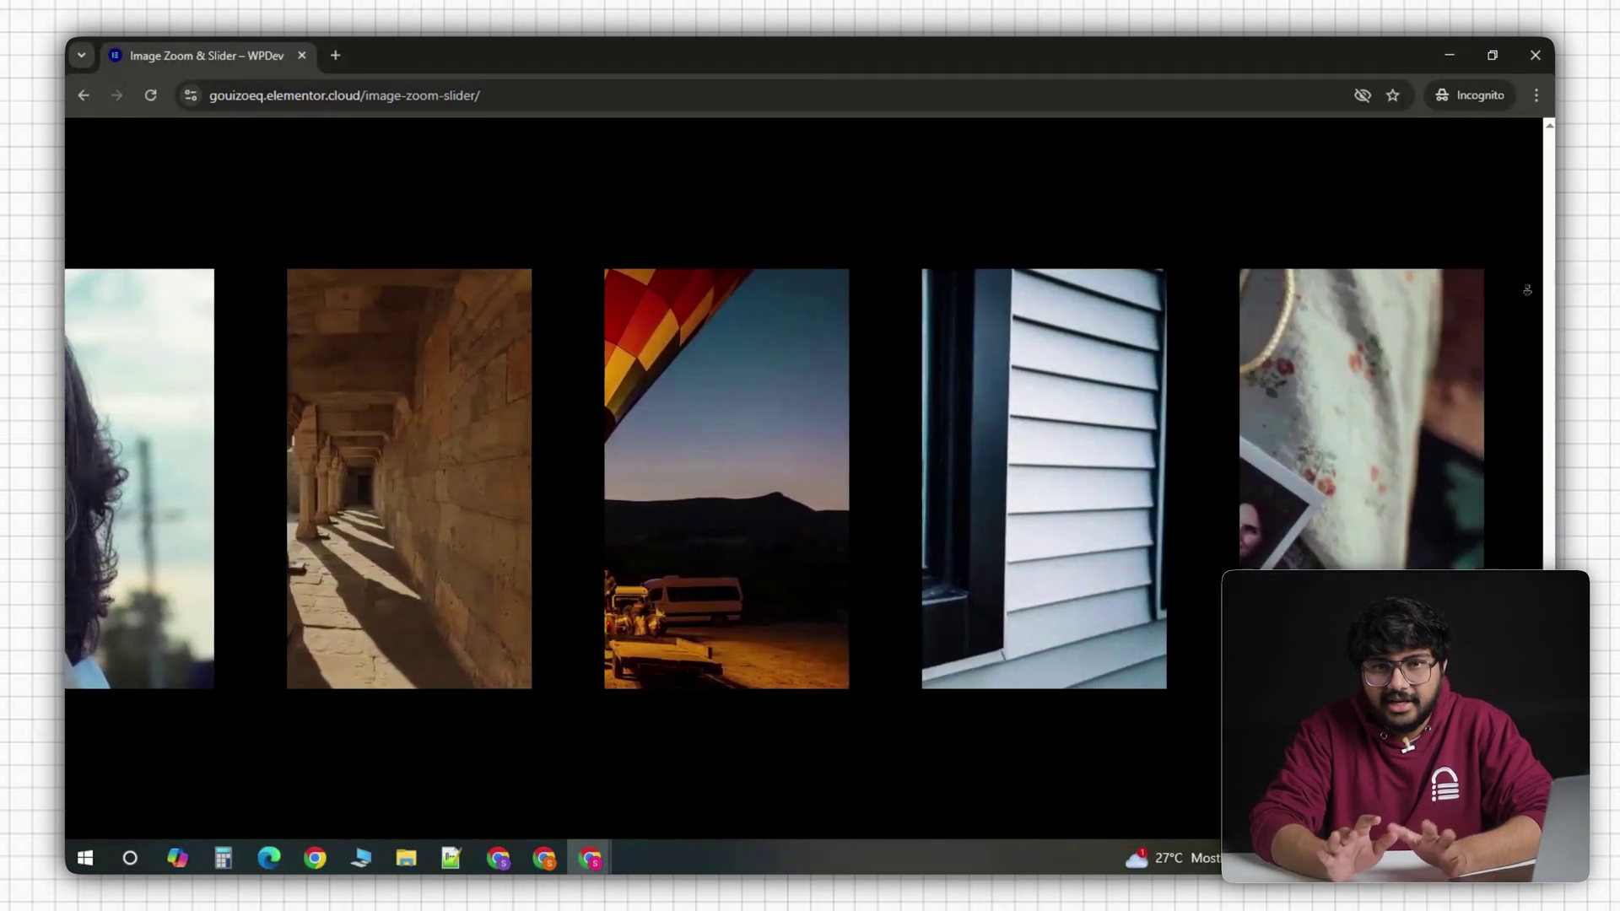
{"action": "scroll", "coordinate": [1527, 289], "scroll_direction": "down", "scroll_amount": 2}
{"action": "scroll", "coordinate": [1476, 493], "scroll_direction": "up", "scroll_amount": 5}
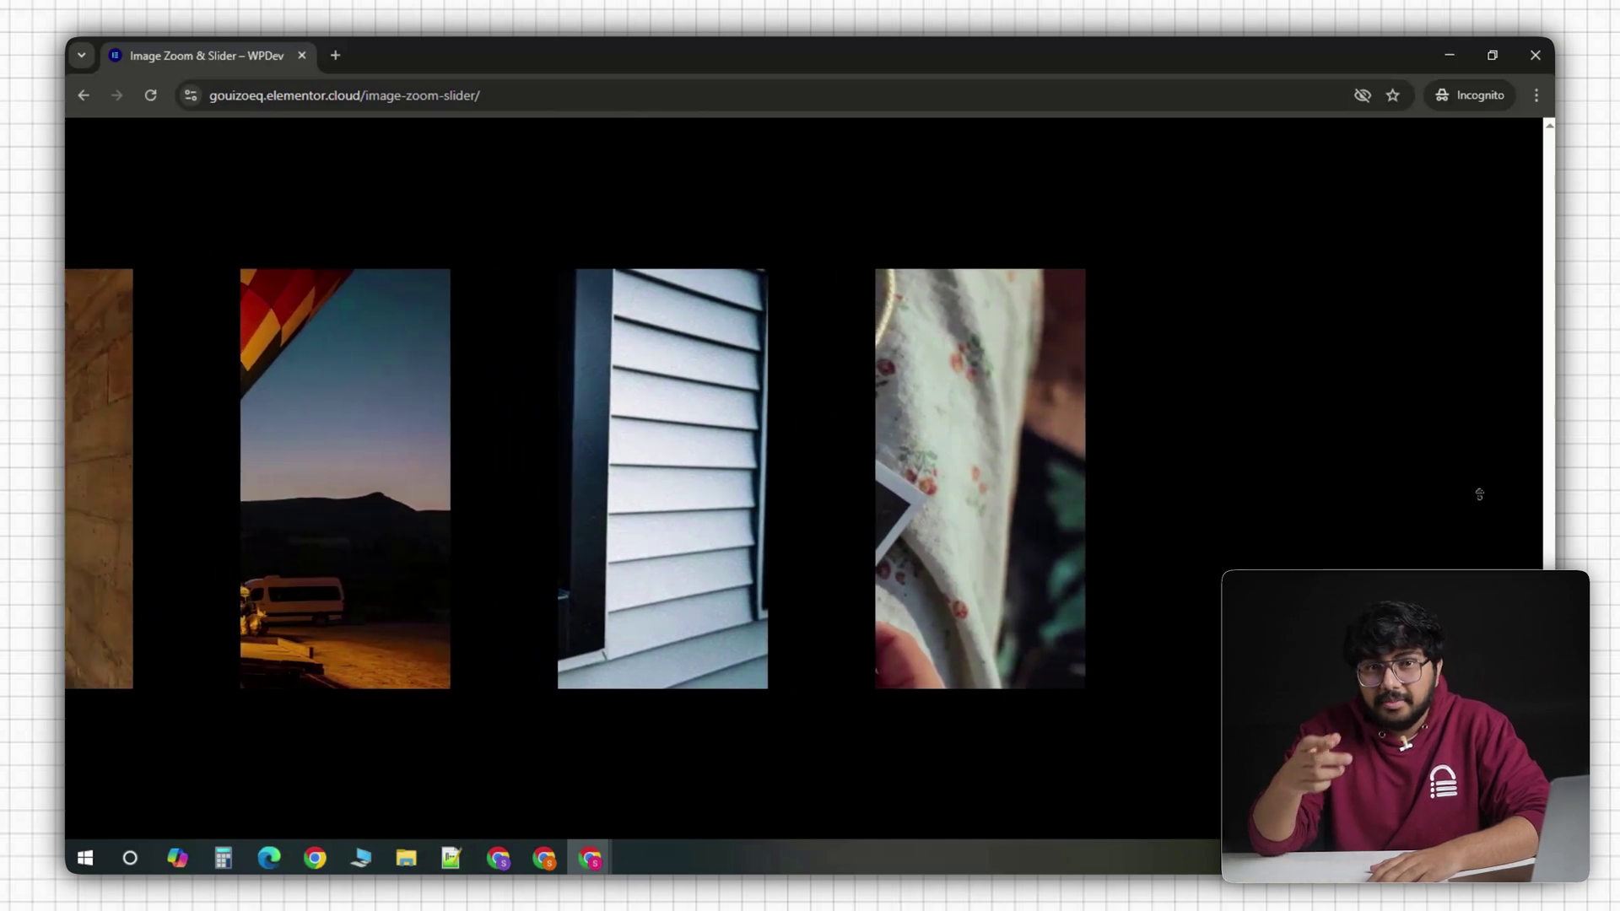
{"action": "scroll", "coordinate": [1478, 487], "scroll_direction": "up", "scroll_amount": 6}
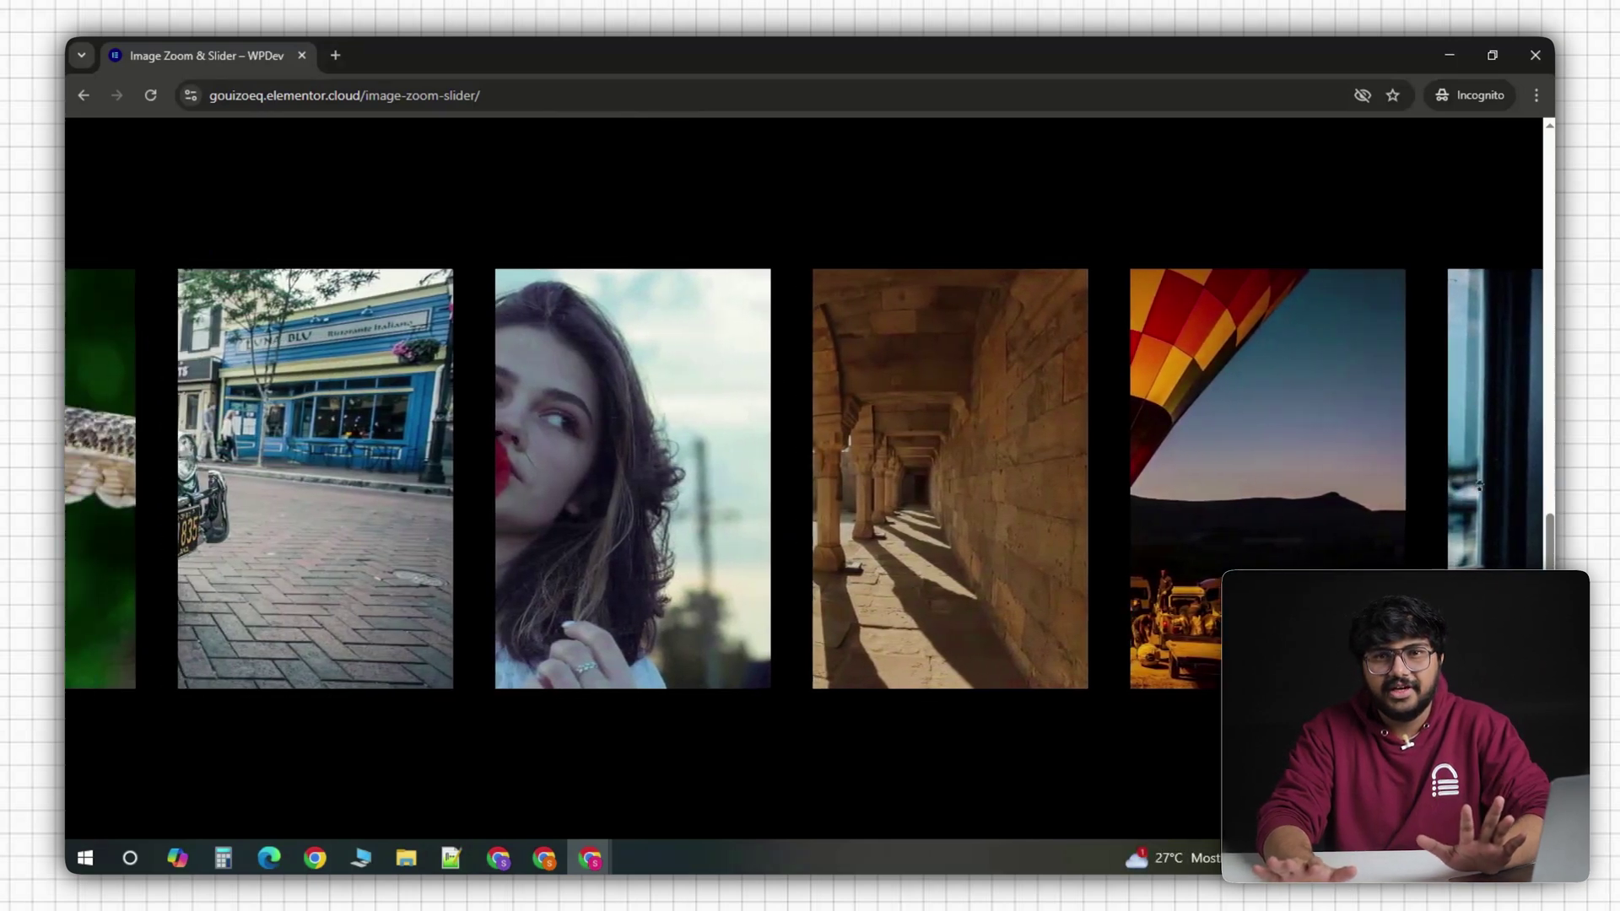
{"action": "scroll", "coordinate": [1479, 487], "scroll_direction": "up", "scroll_amount": 6}
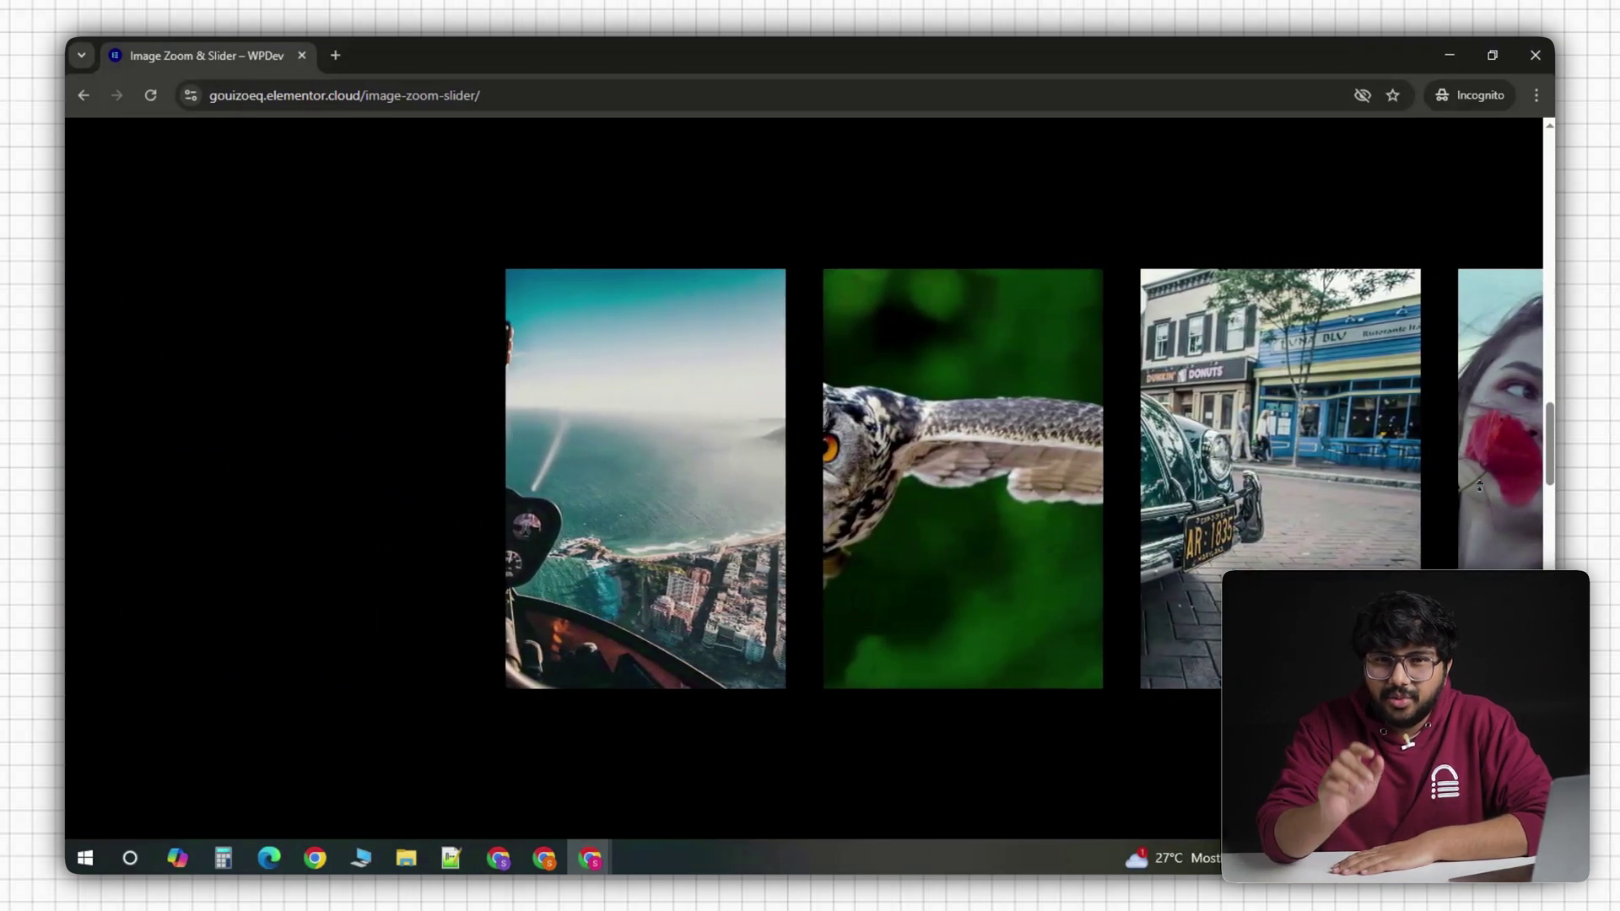
{"action": "scroll", "coordinate": [1479, 489], "scroll_direction": "up", "scroll_amount": 6}
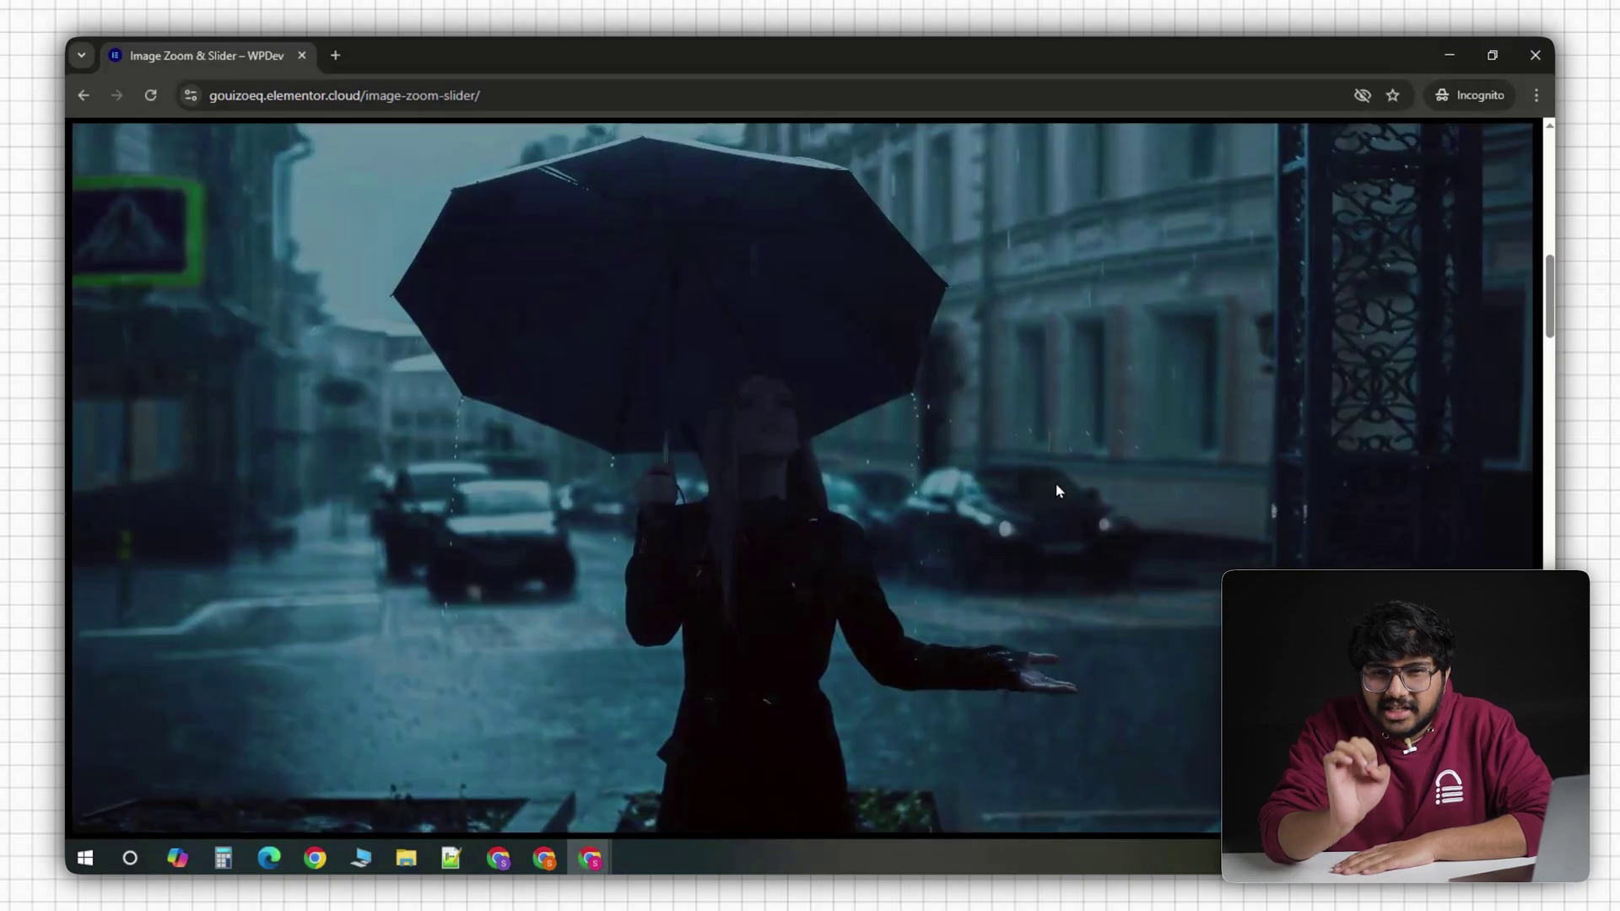
{"action": "scroll", "coordinate": [1057, 489], "scroll_direction": "up", "scroll_amount": 5}
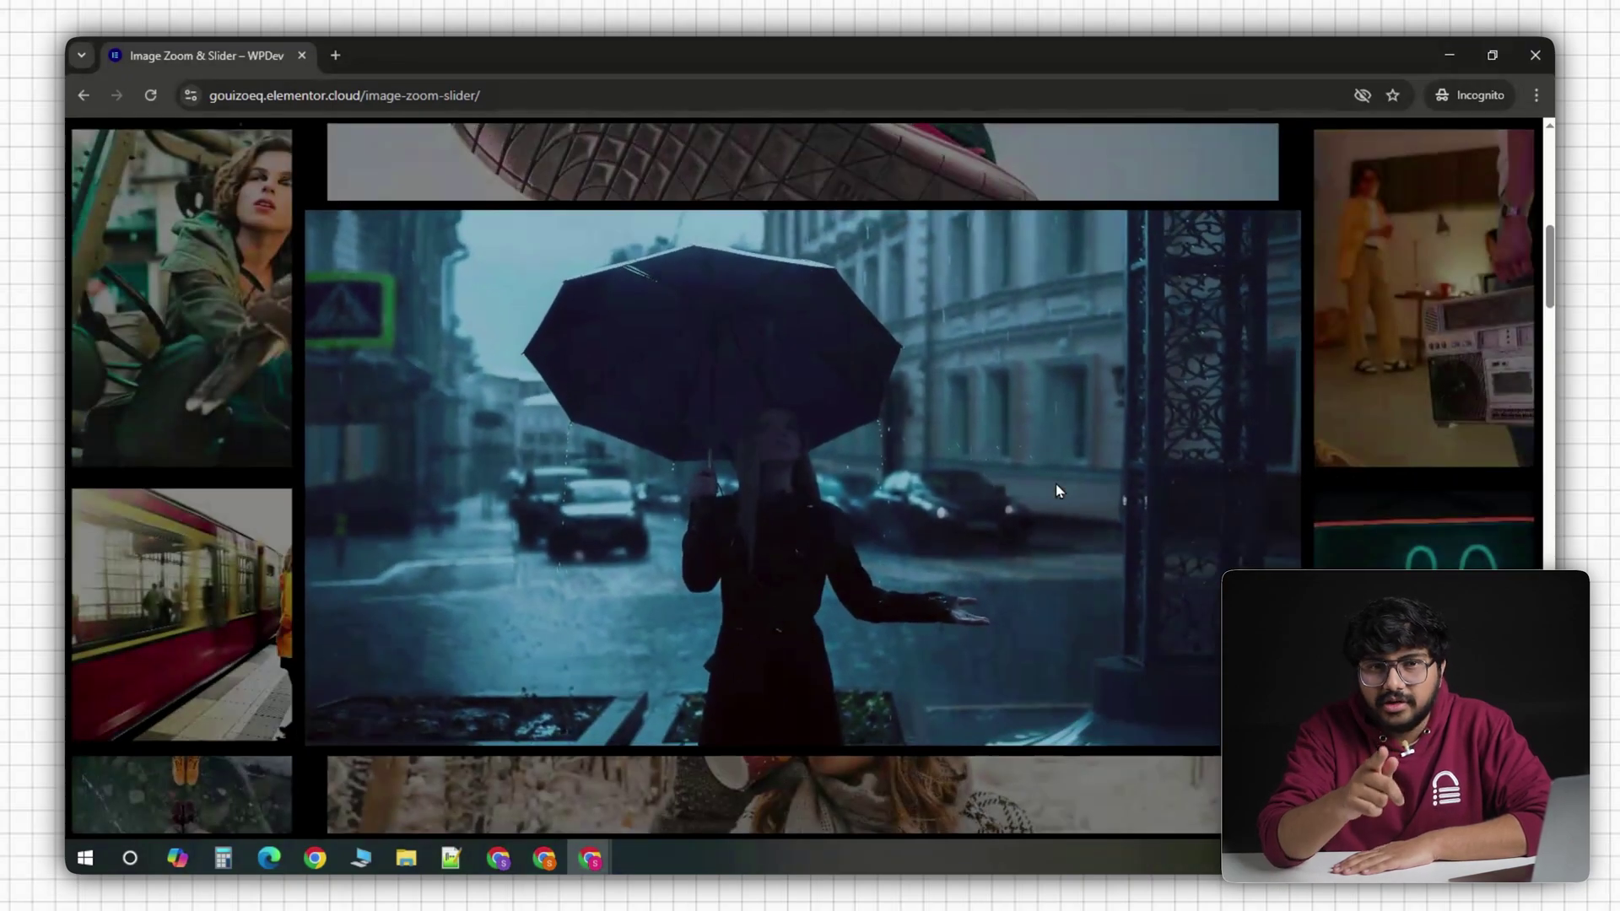
{"action": "scroll", "coordinate": [1057, 491], "scroll_direction": "up", "scroll_amount": 4}
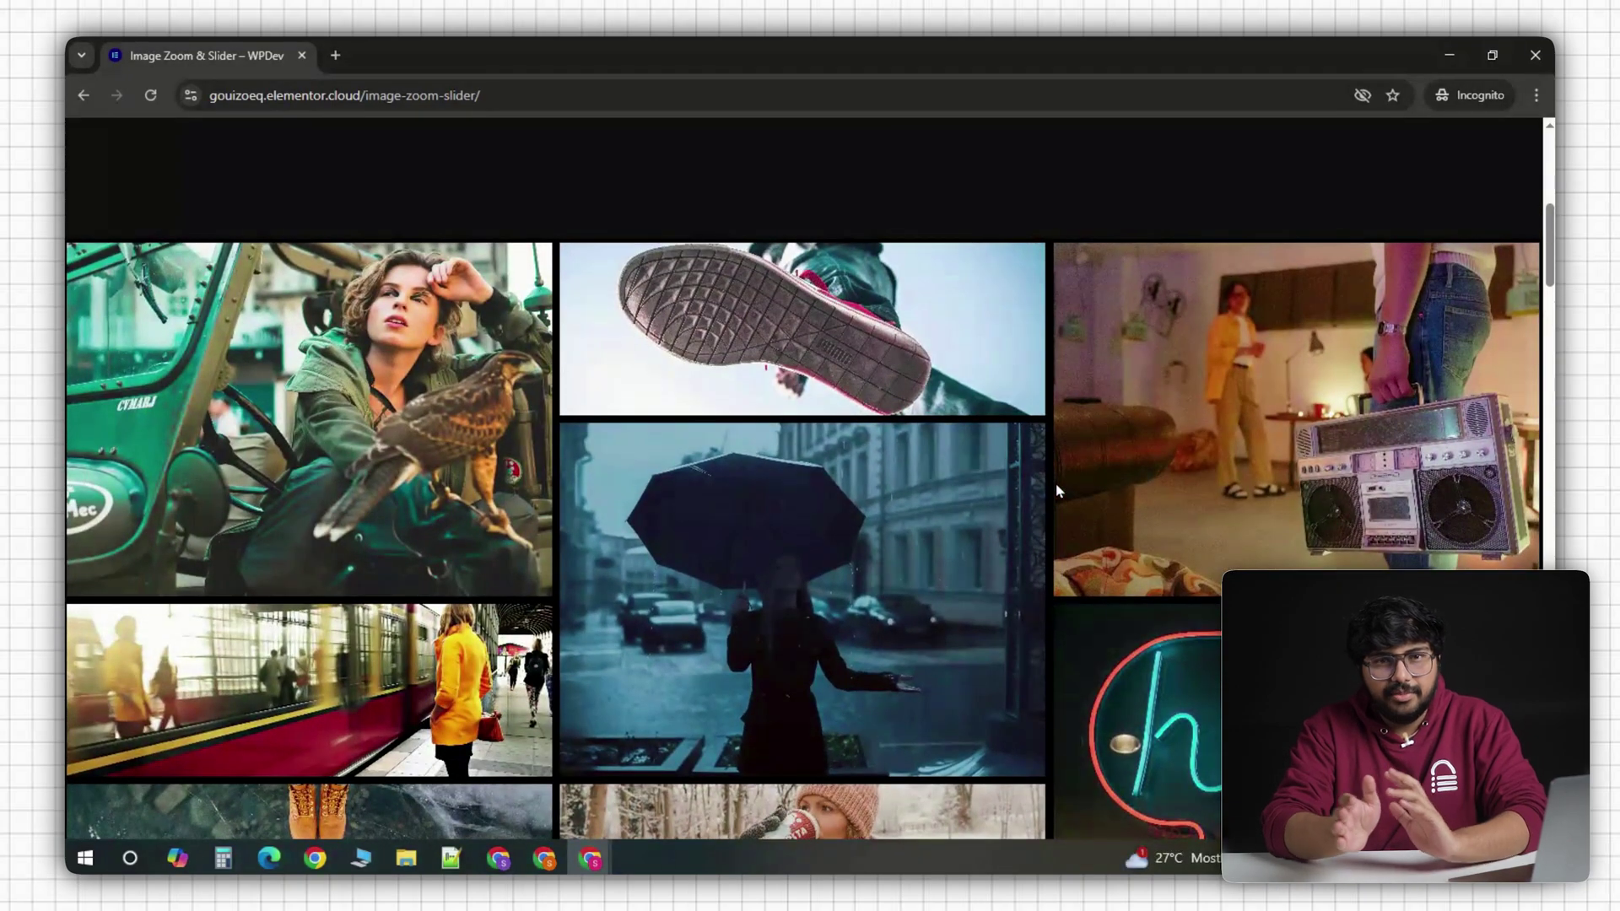
{"action": "scroll", "coordinate": [1057, 491], "scroll_direction": "up", "scroll_amount": 4}
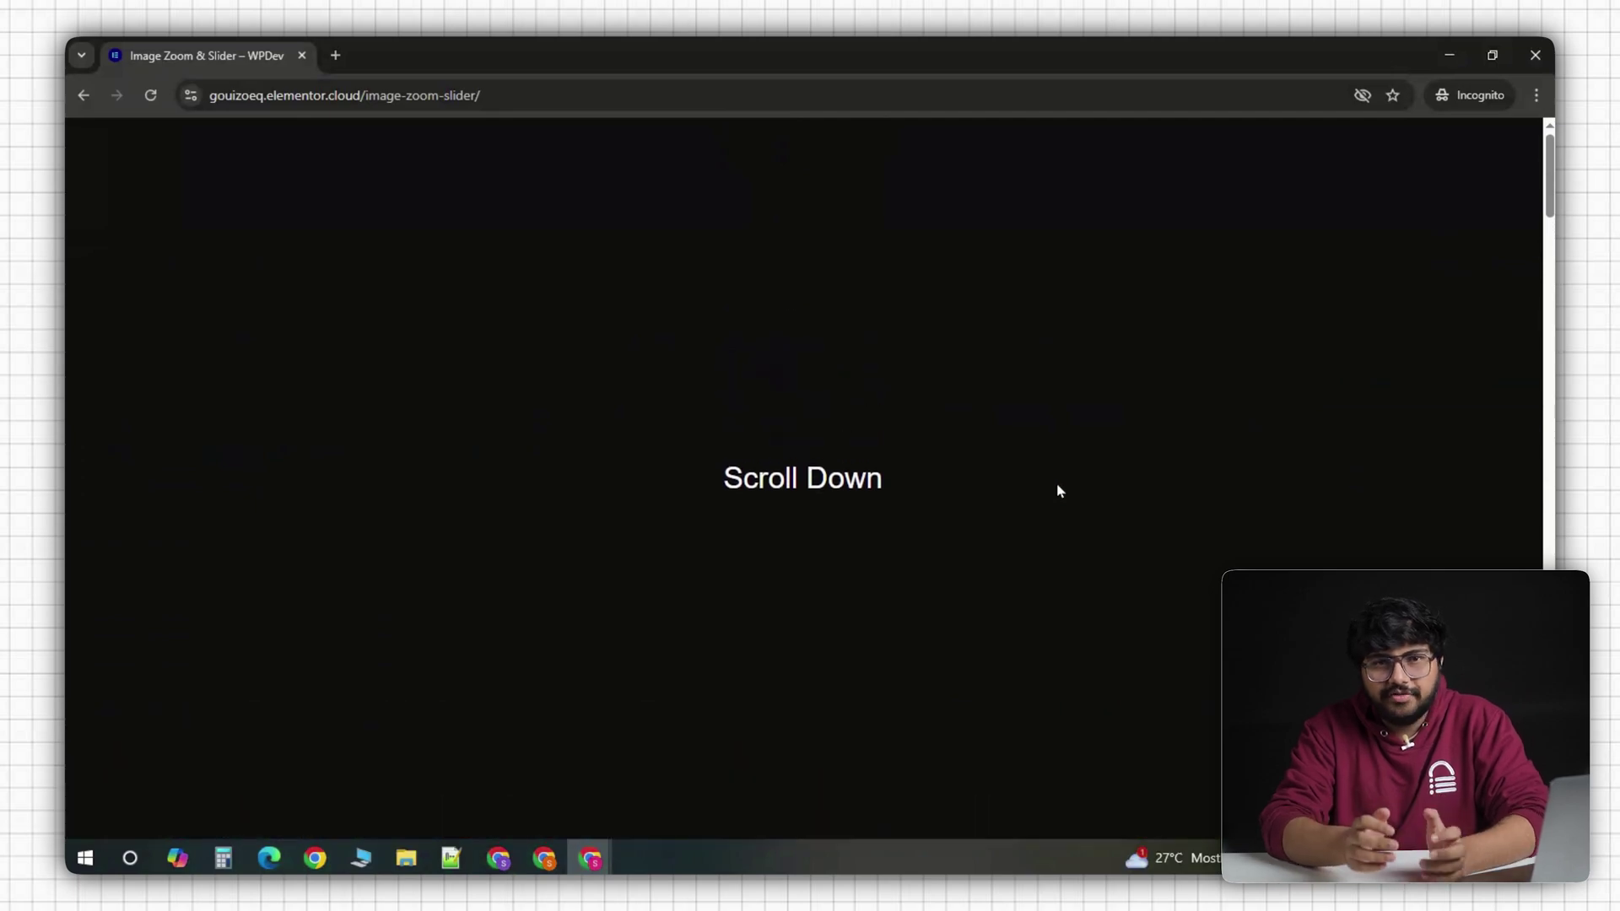
{"action": "scroll", "coordinate": [1434, 459], "scroll_direction": "down", "scroll_amount": 5}
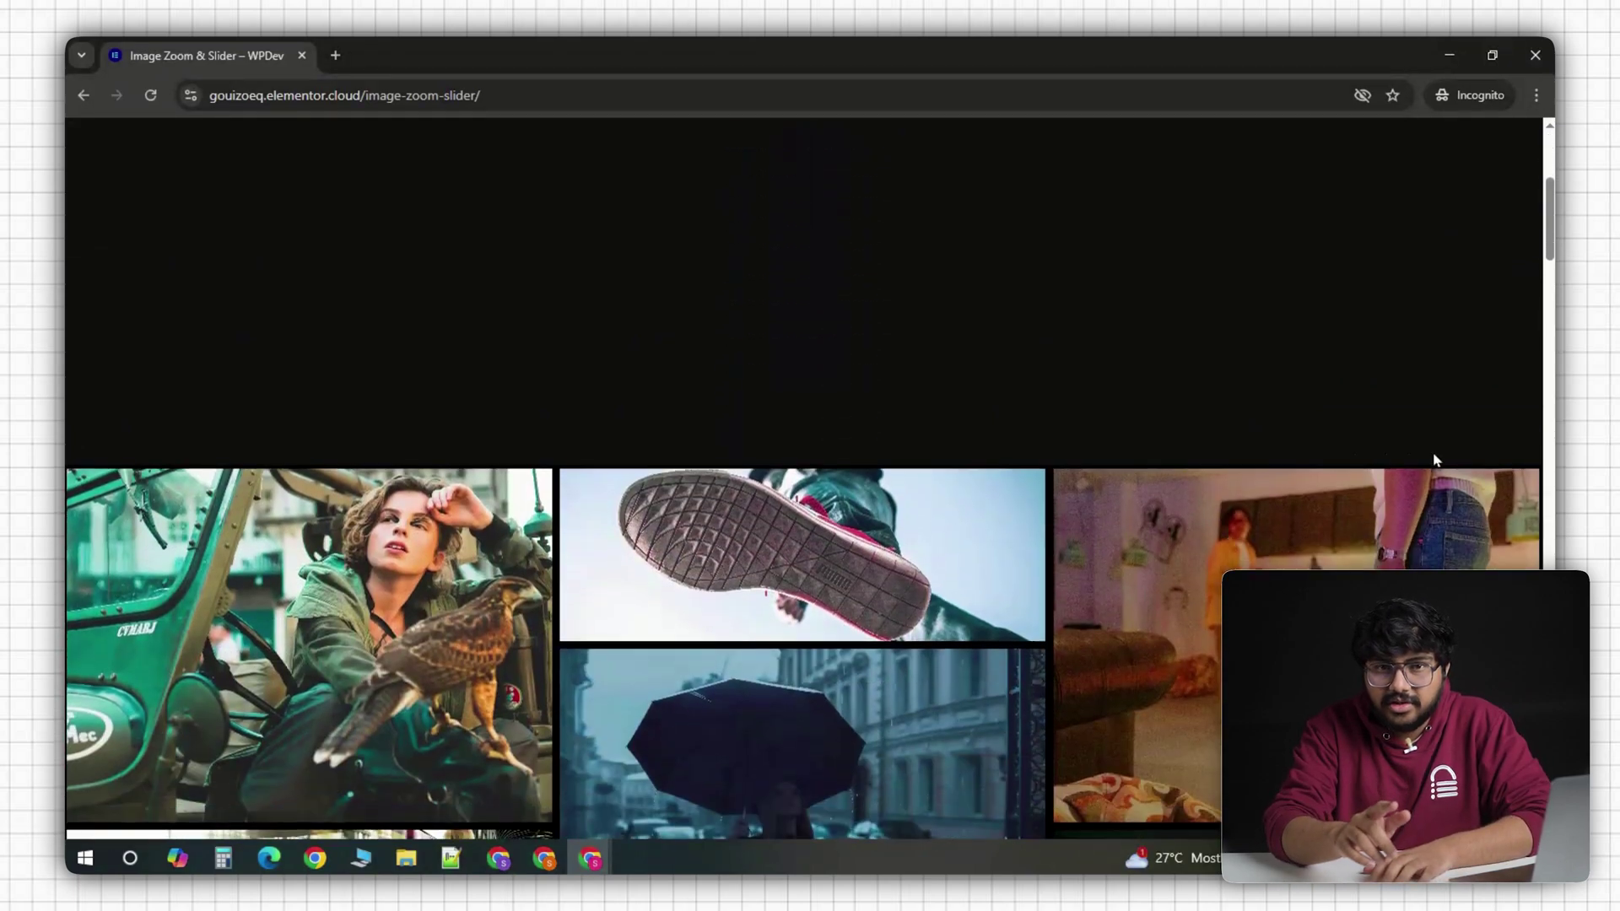
{"action": "scroll", "coordinate": [1435, 459], "scroll_direction": "down", "scroll_amount": 5}
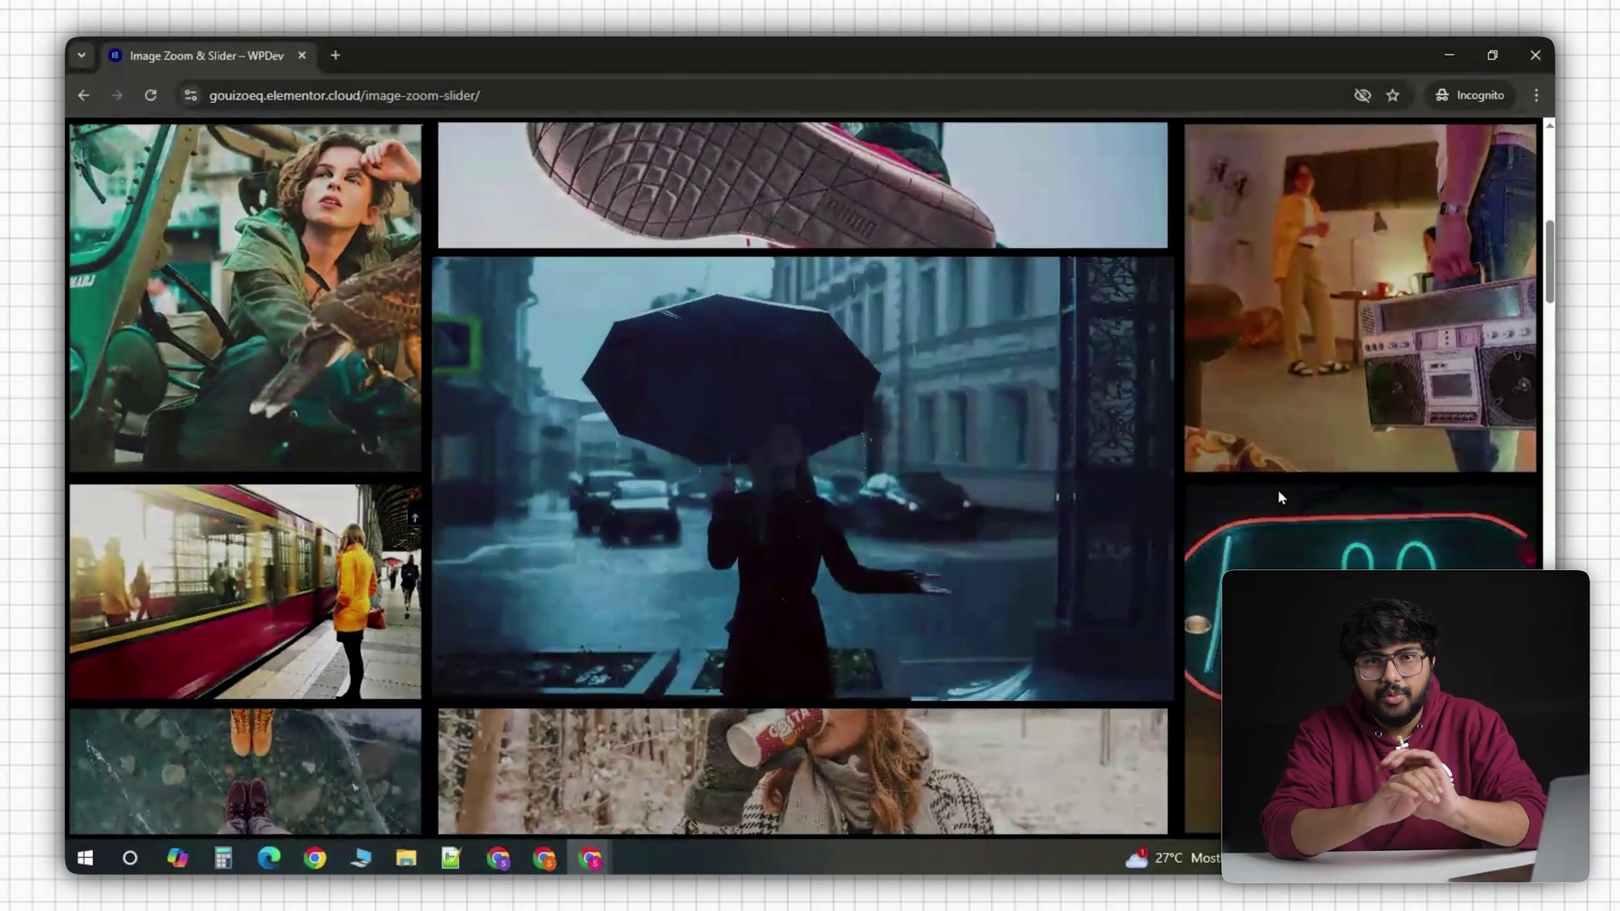
{"action": "scroll", "coordinate": [1203, 493], "scroll_direction": "down", "scroll_amount": 2}
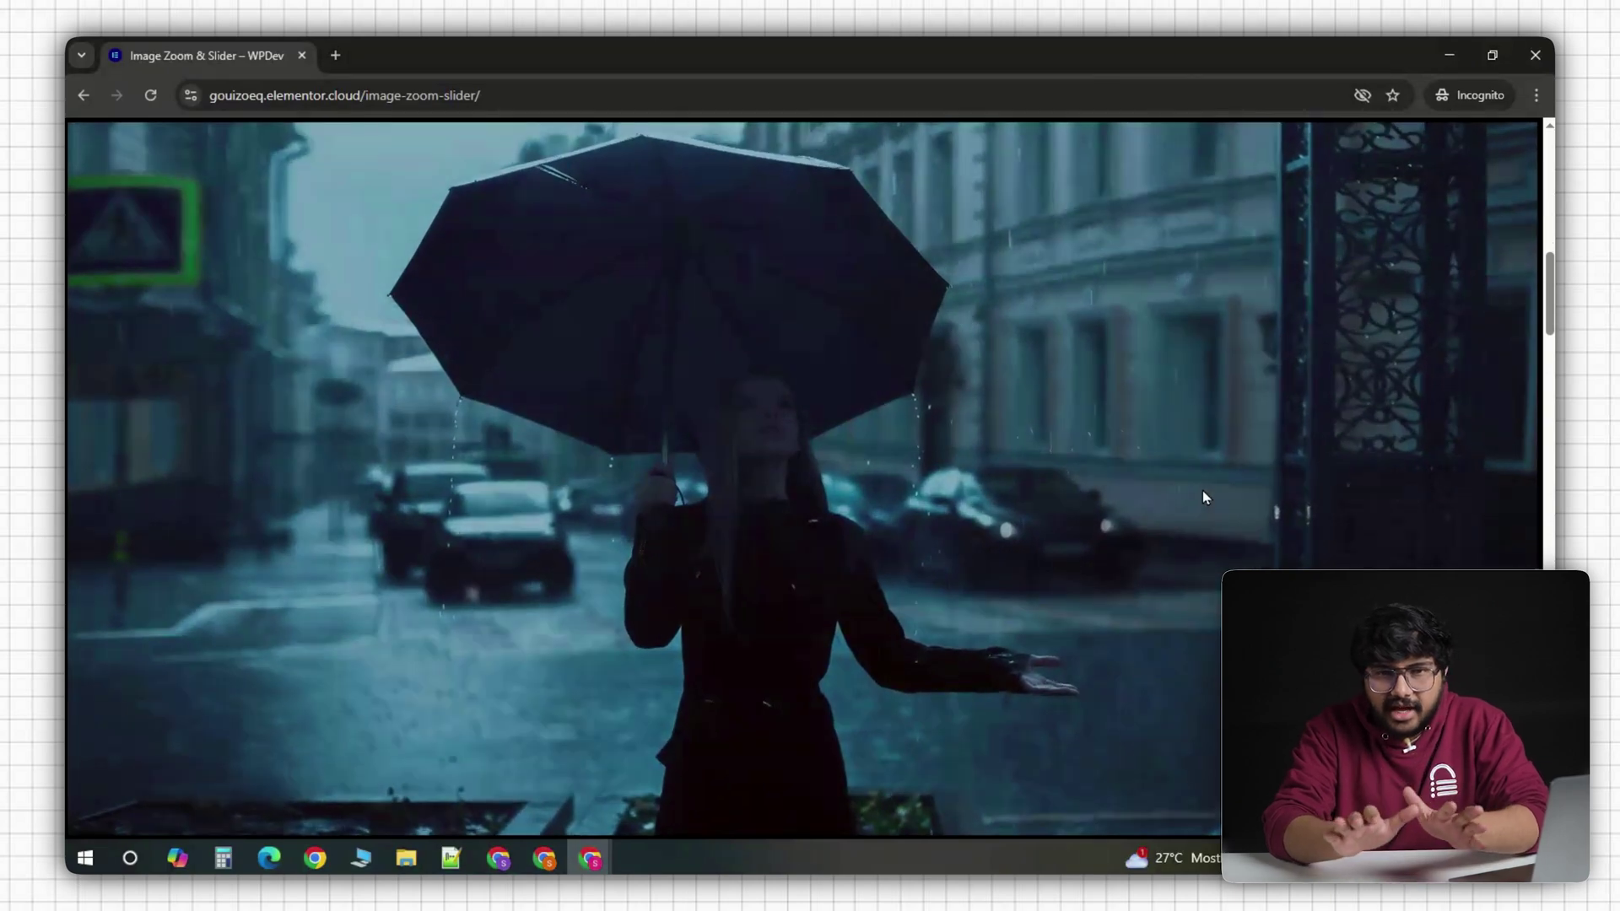
{"action": "scroll", "coordinate": [1202, 496], "scroll_direction": "up", "scroll_amount": 2}
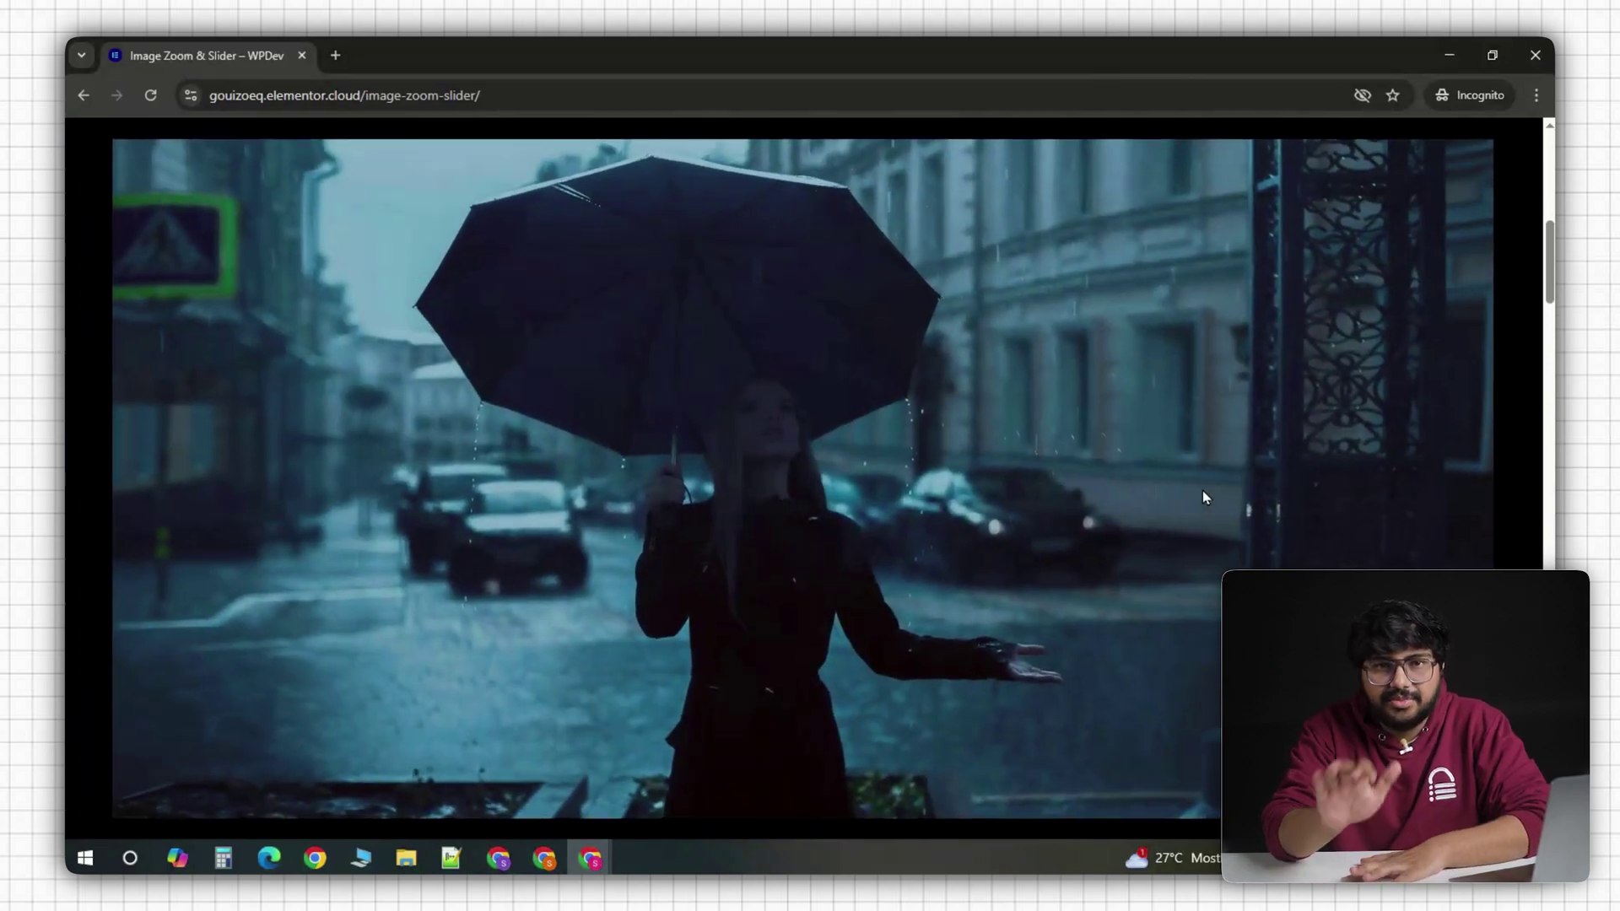
{"action": "scroll", "coordinate": [1202, 496], "scroll_direction": "up", "scroll_amount": 3}
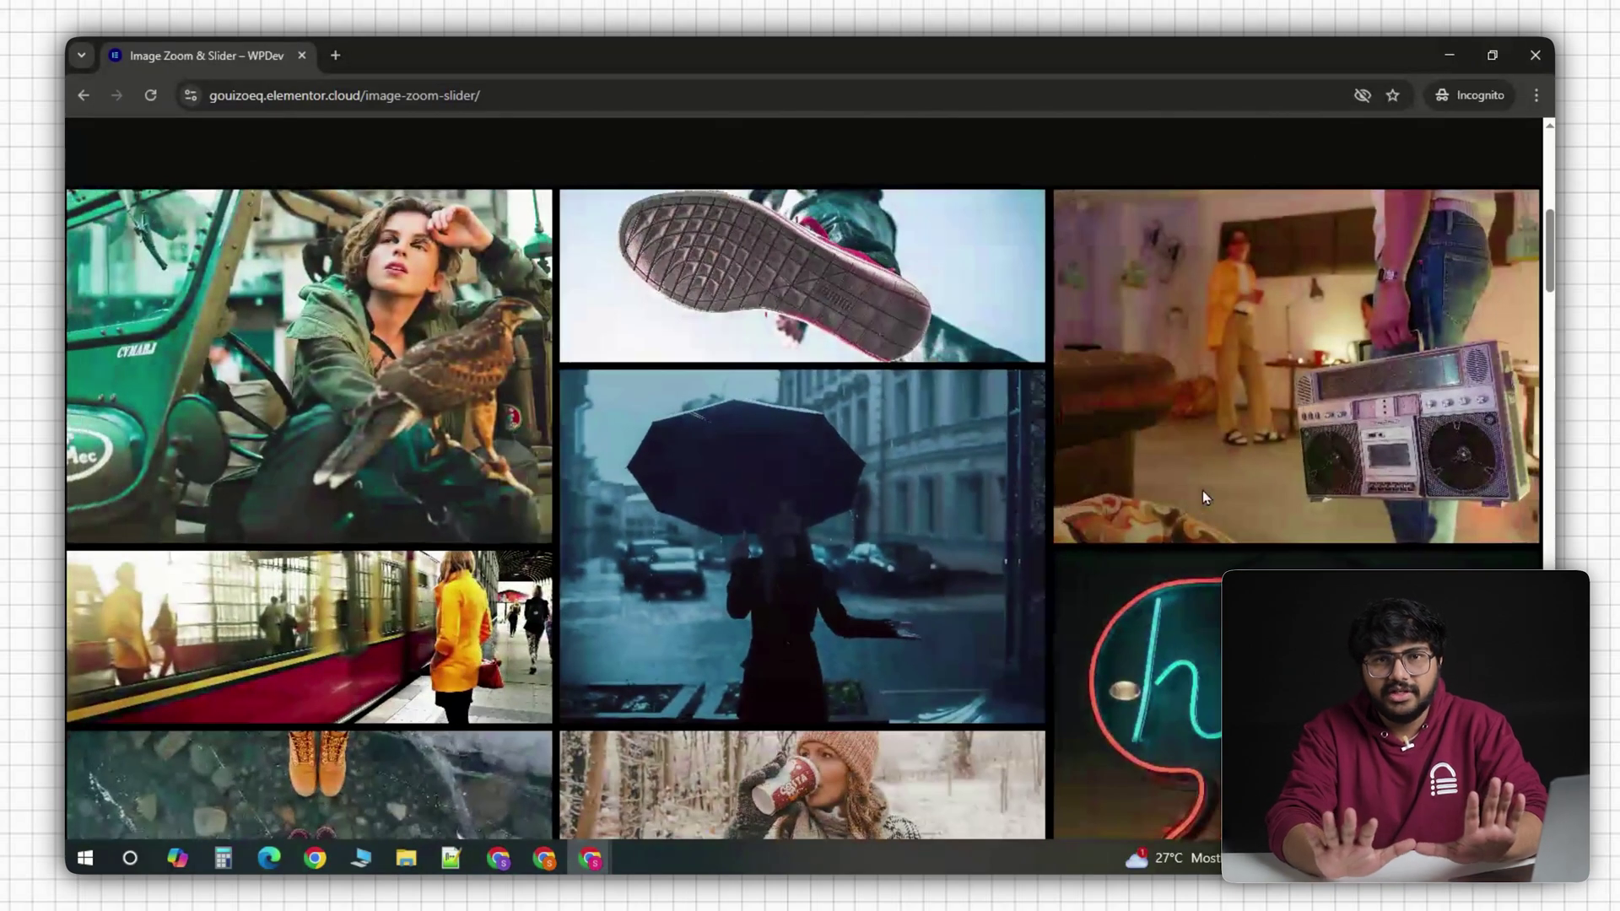
{"action": "scroll", "coordinate": [1203, 497], "scroll_direction": "down", "scroll_amount": 4}
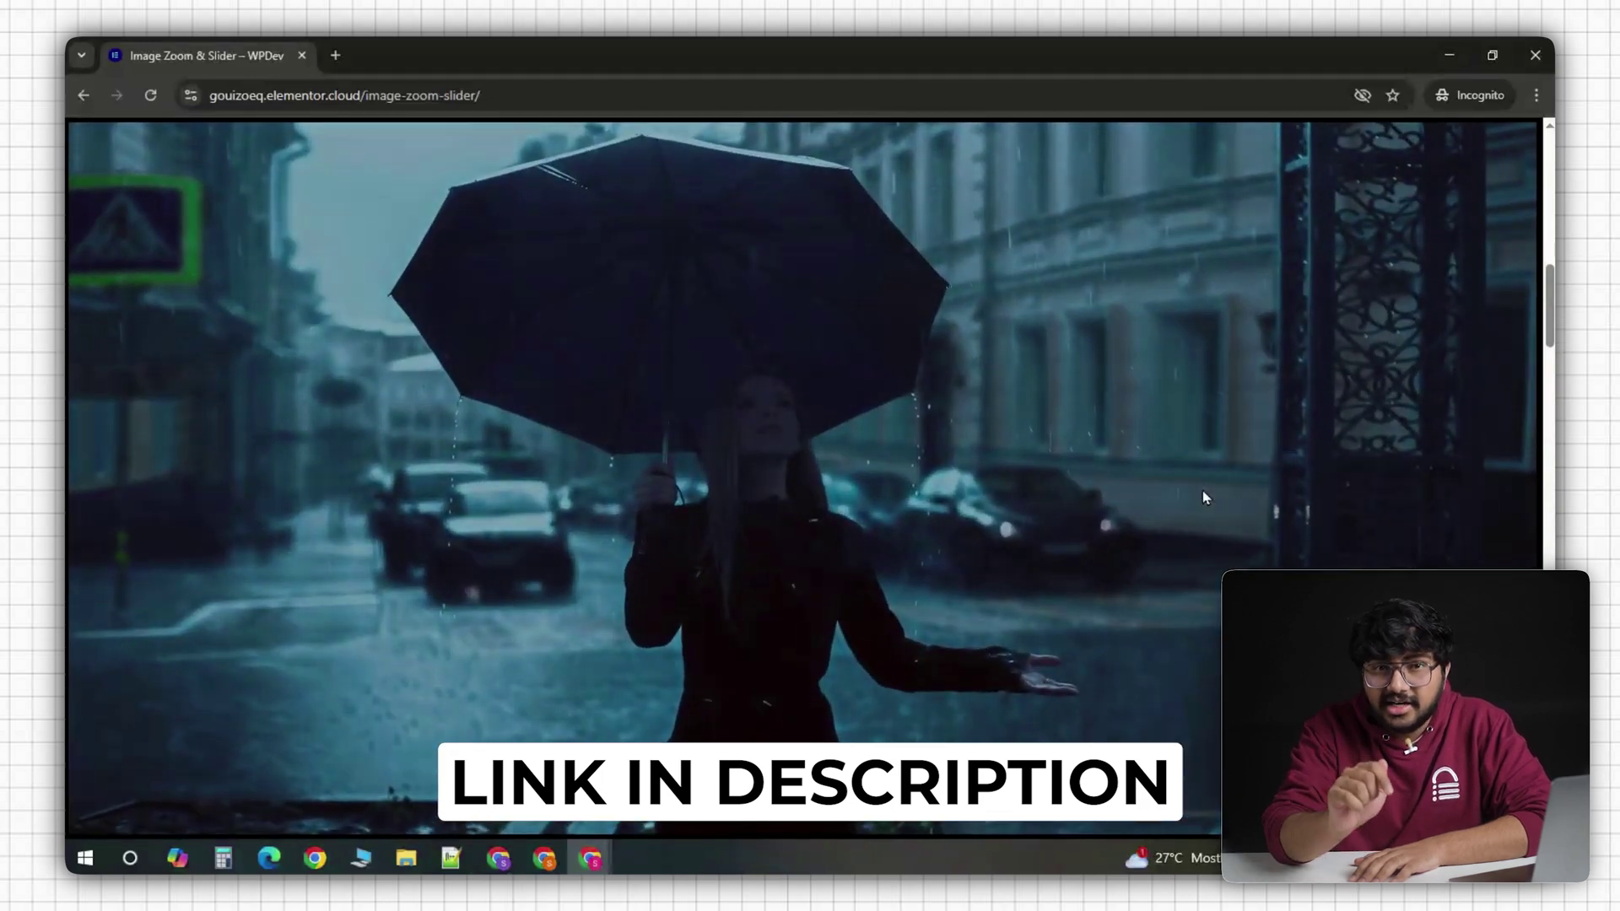
{"action": "scroll", "coordinate": [1205, 492], "scroll_direction": "down", "scroll_amount": 3}
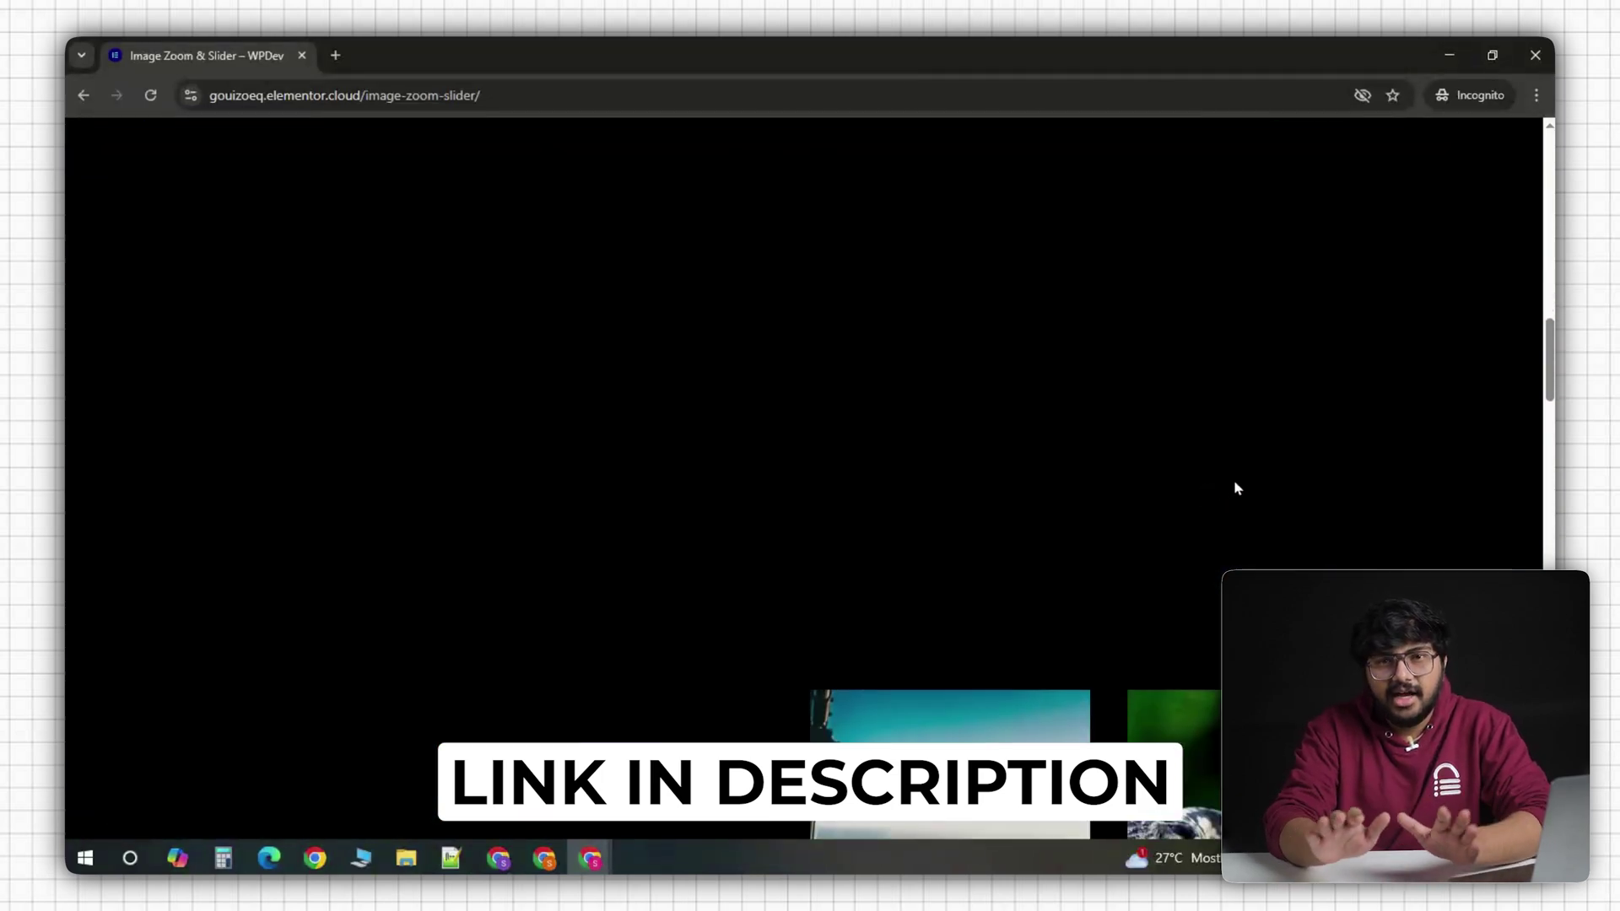
{"action": "scroll", "coordinate": [1373, 428], "scroll_direction": "down", "scroll_amount": 3}
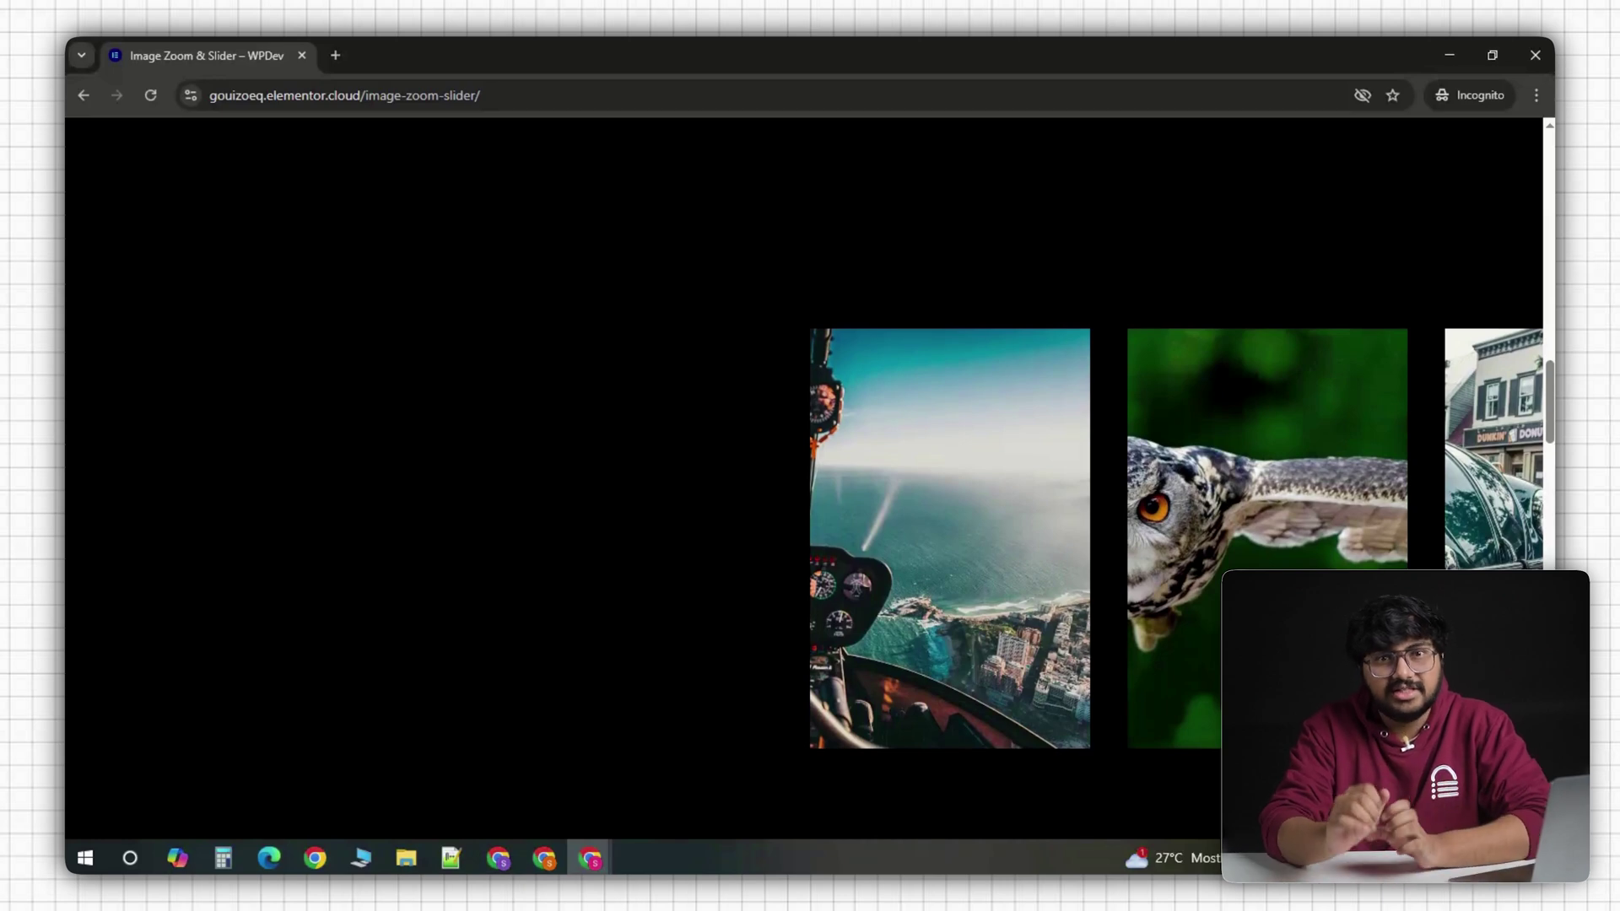
{"action": "scroll", "coordinate": [1139, 506], "scroll_direction": "down", "scroll_amount": 2}
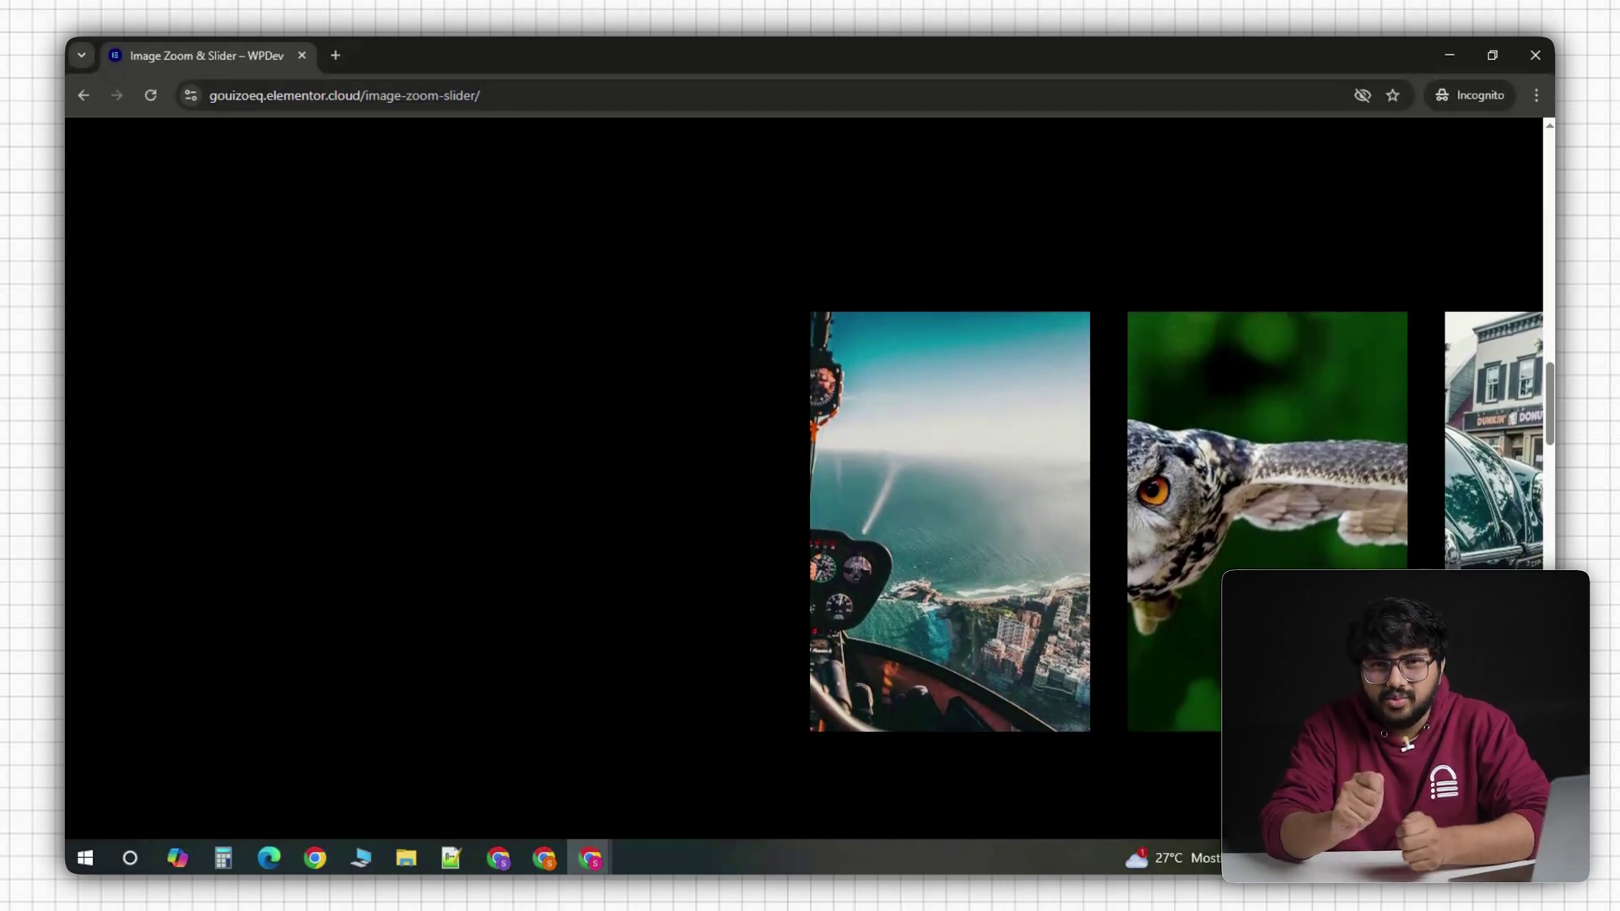
{"action": "scroll", "coordinate": [1012, 479], "scroll_direction": "down", "scroll_amount": 2}
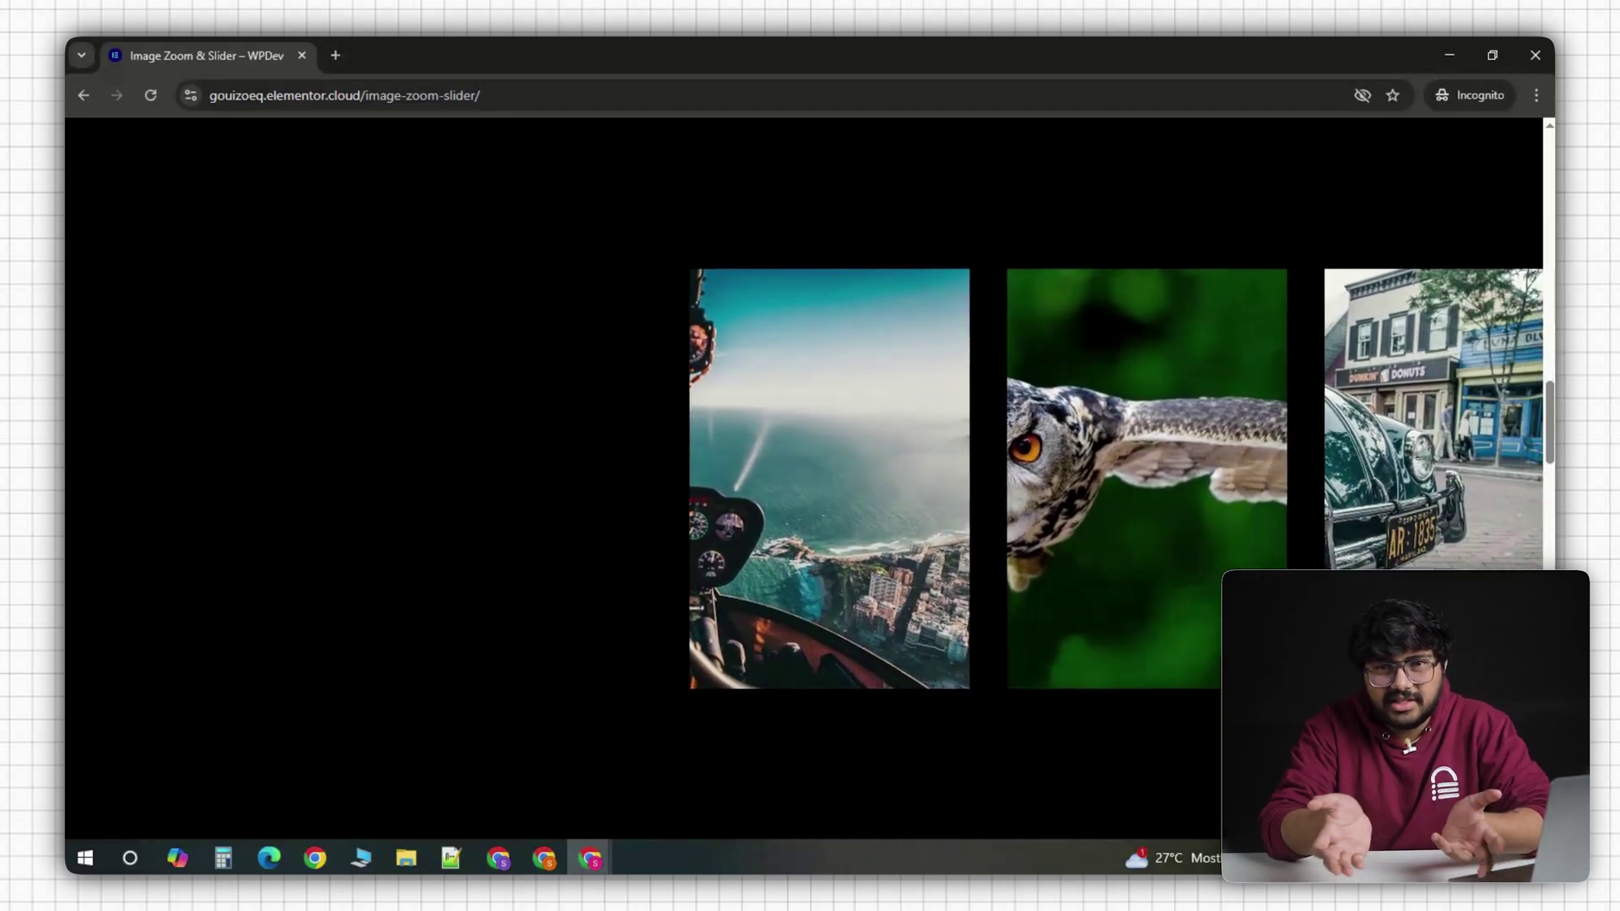
{"action": "scroll", "coordinate": [810, 479], "scroll_direction": "down", "scroll_amount": 3}
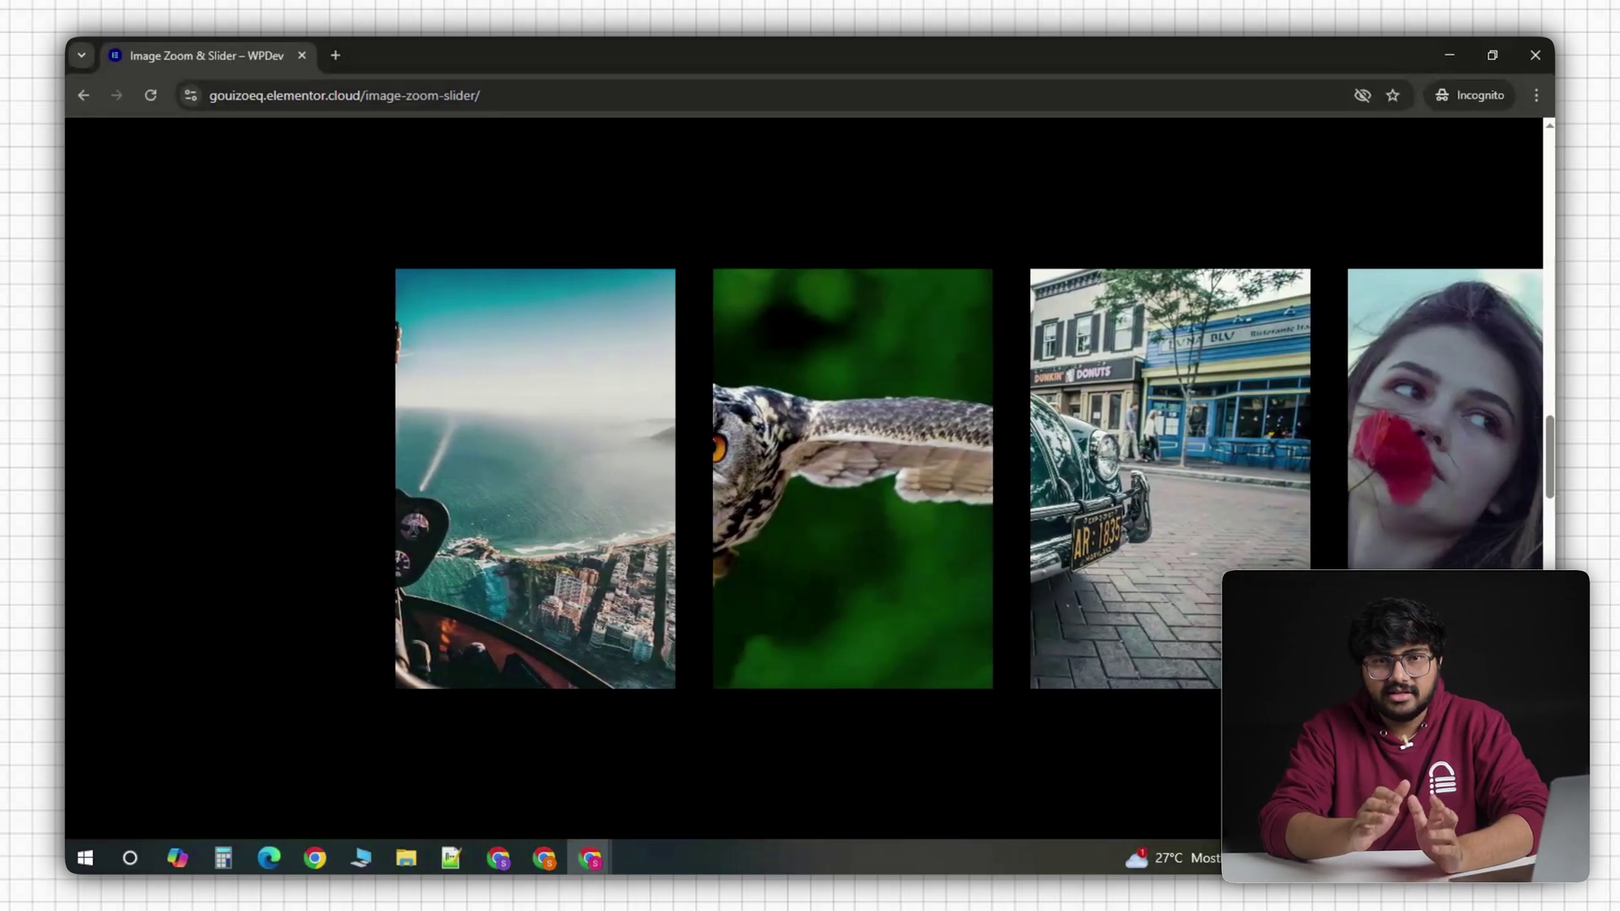
{"action": "scroll", "coordinate": [810, 478], "scroll_direction": "down", "scroll_amount": 3}
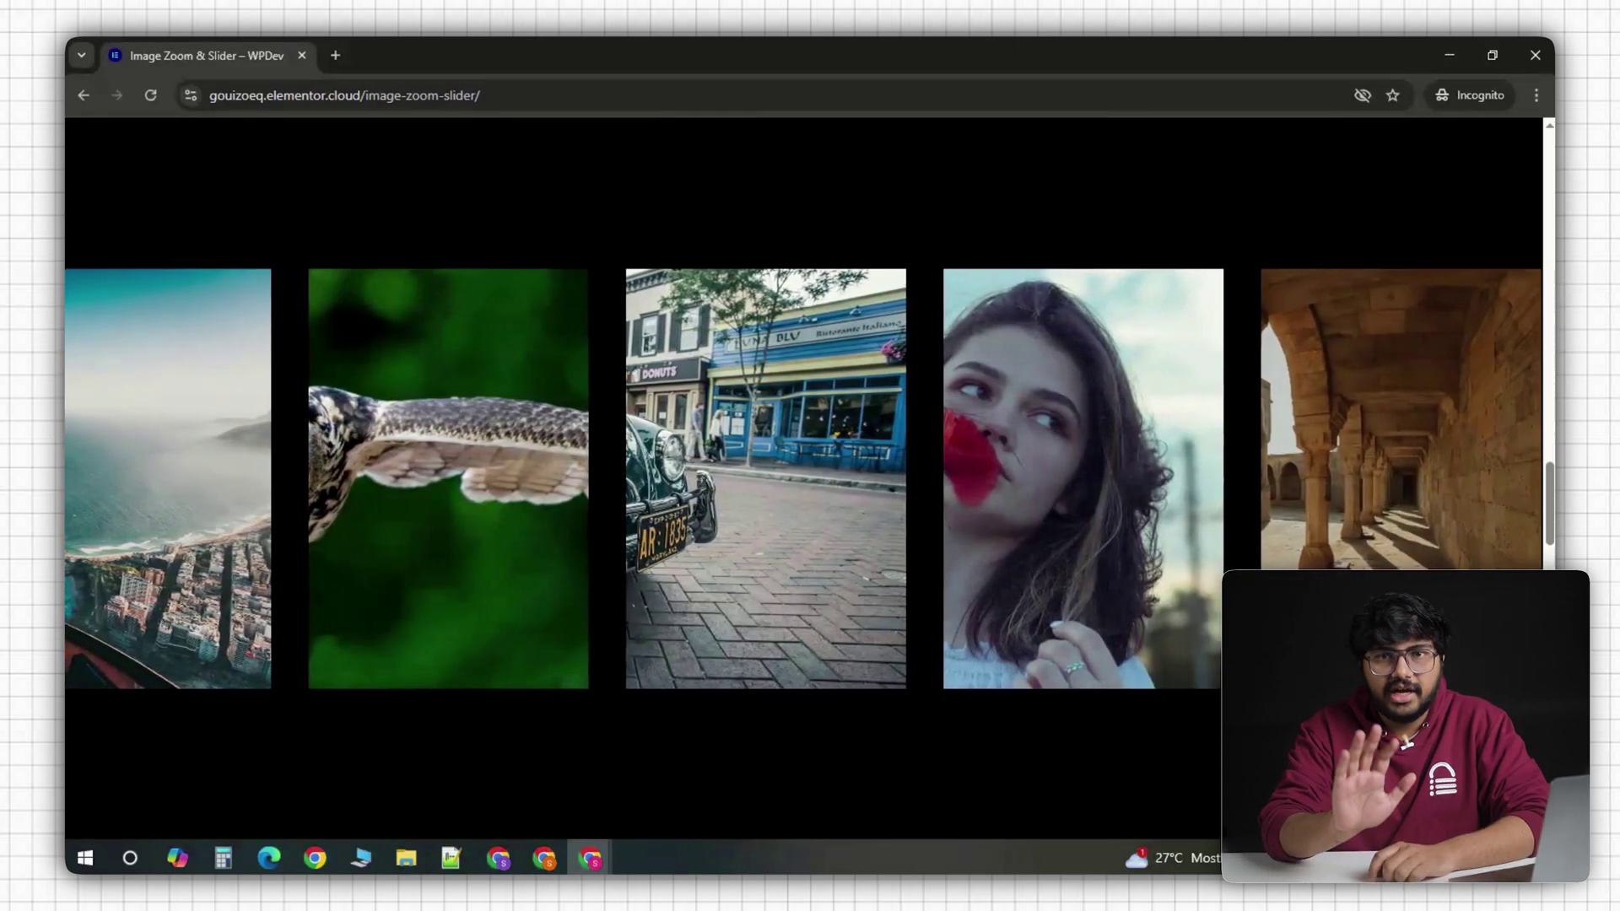
{"action": "scroll", "coordinate": [809, 478], "scroll_direction": "down", "scroll_amount": 3}
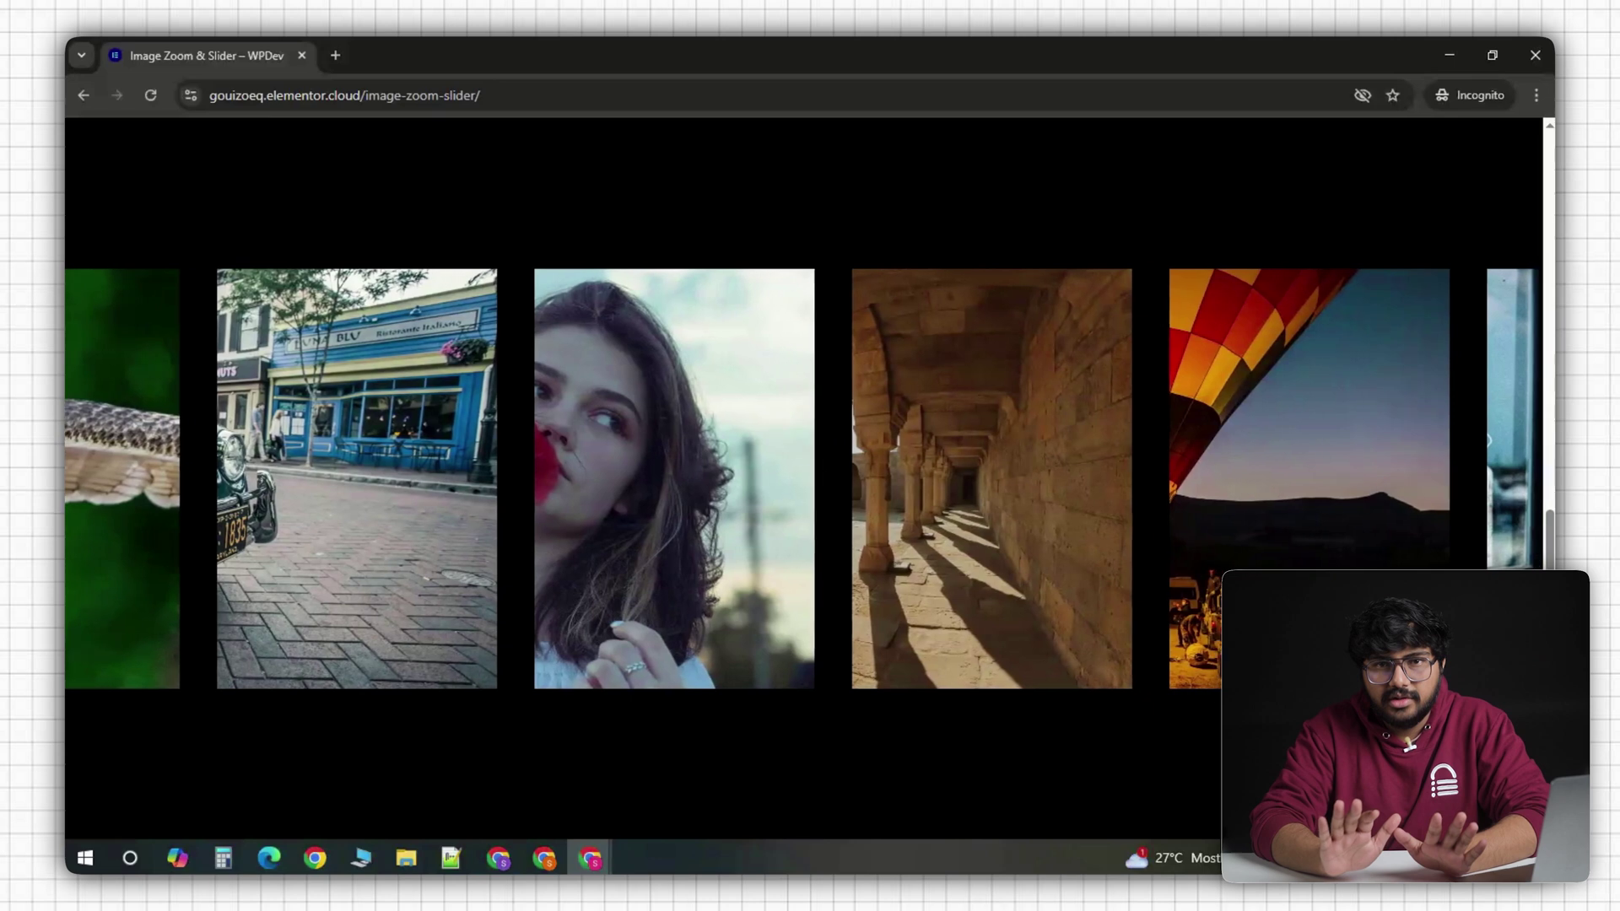
{"action": "scroll", "coordinate": [809, 478], "scroll_direction": "down", "scroll_amount": 3}
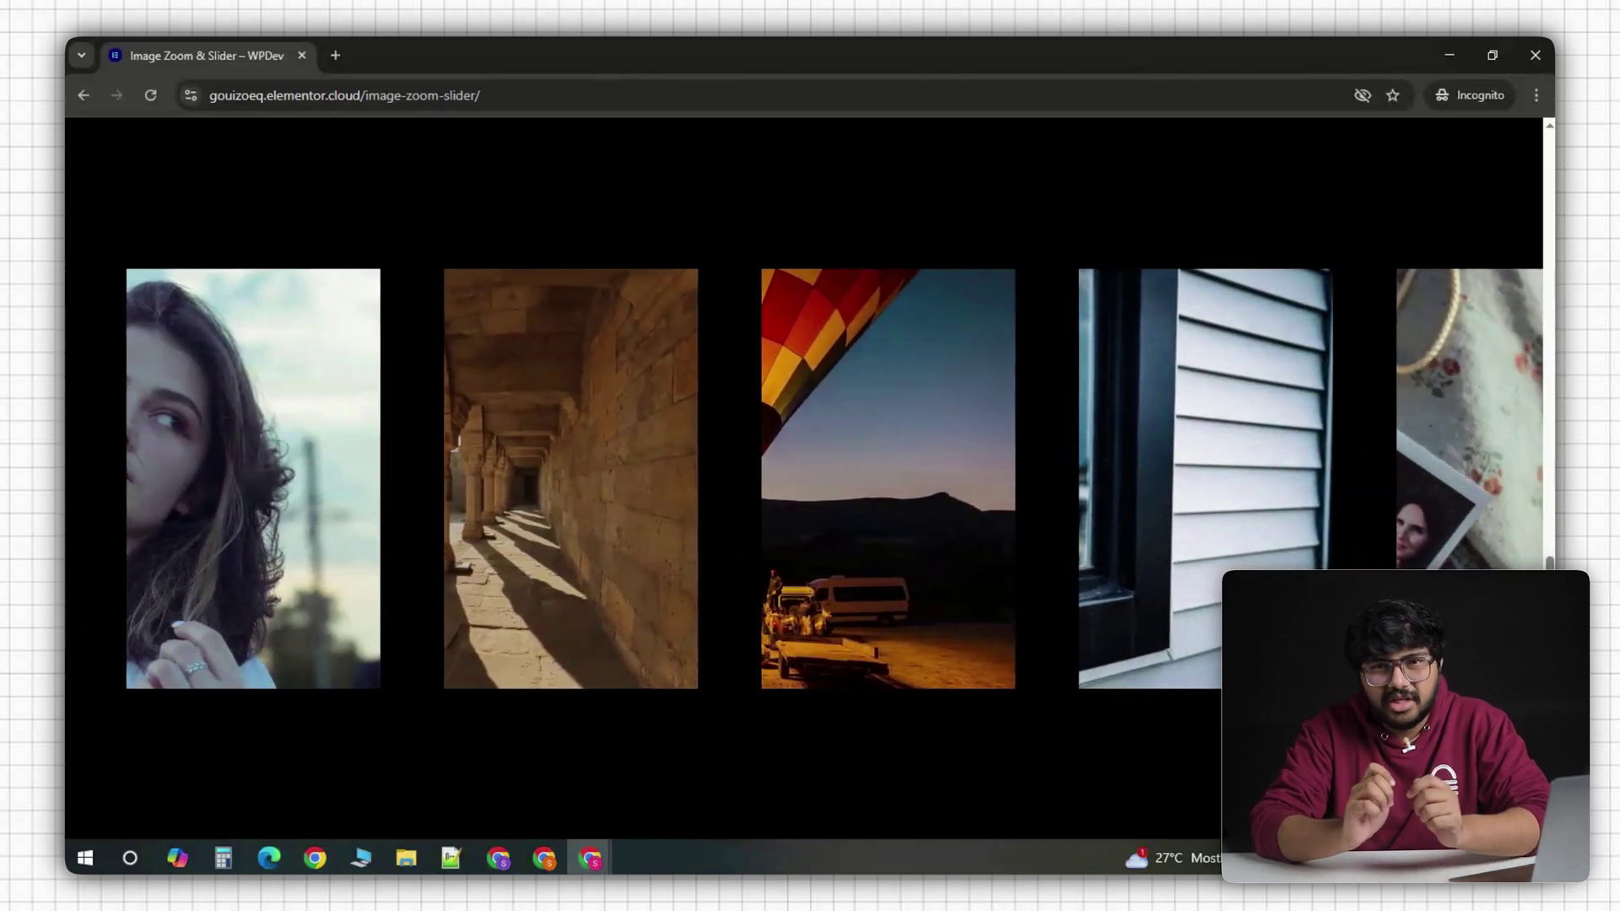
{"action": "scroll", "coordinate": [810, 479], "scroll_direction": "down", "scroll_amount": 3}
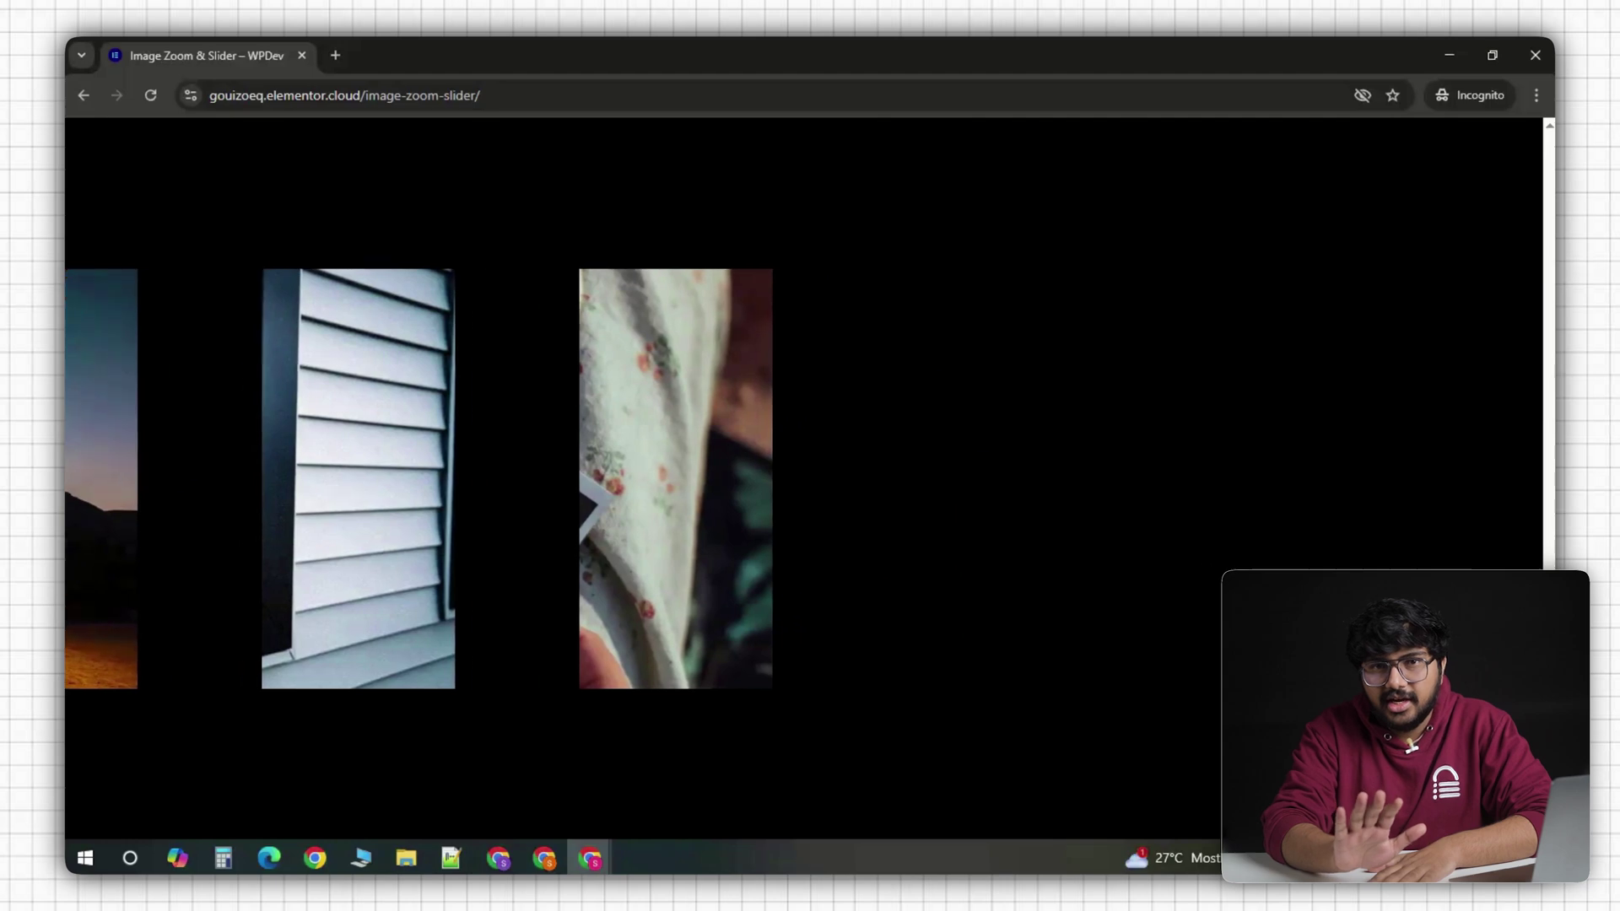
{"action": "scroll", "coordinate": [810, 479], "scroll_direction": "up", "scroll_amount": 2}
{"action": "scroll", "coordinate": [810, 478], "scroll_direction": "up", "scroll_amount": 3}
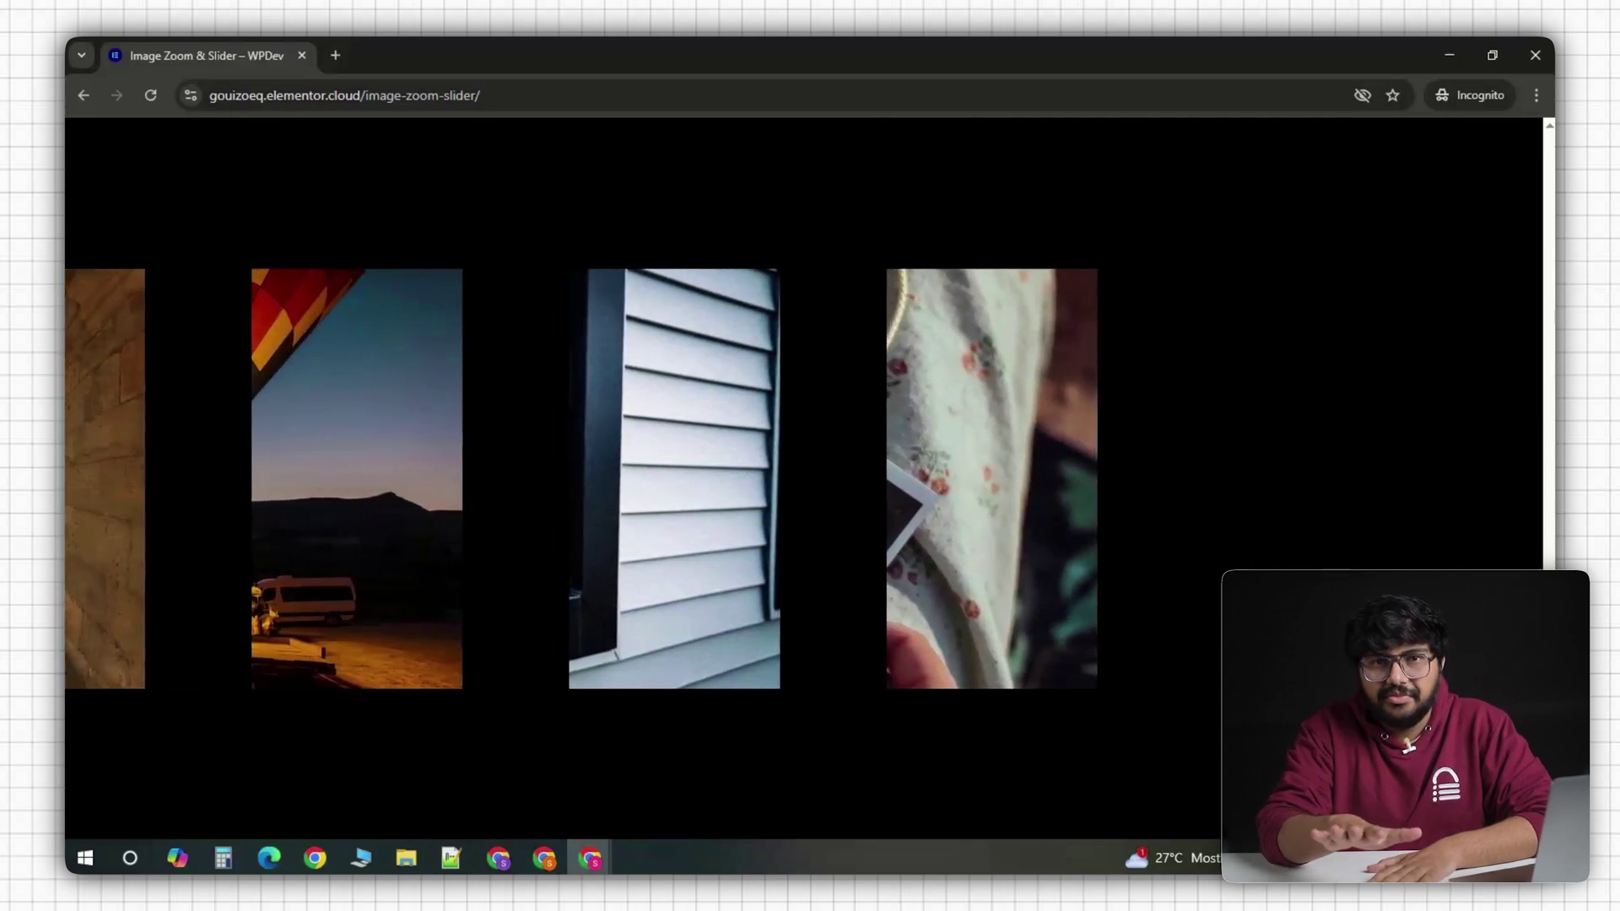
{"action": "scroll", "coordinate": [810, 478], "scroll_direction": "up", "scroll_amount": 3}
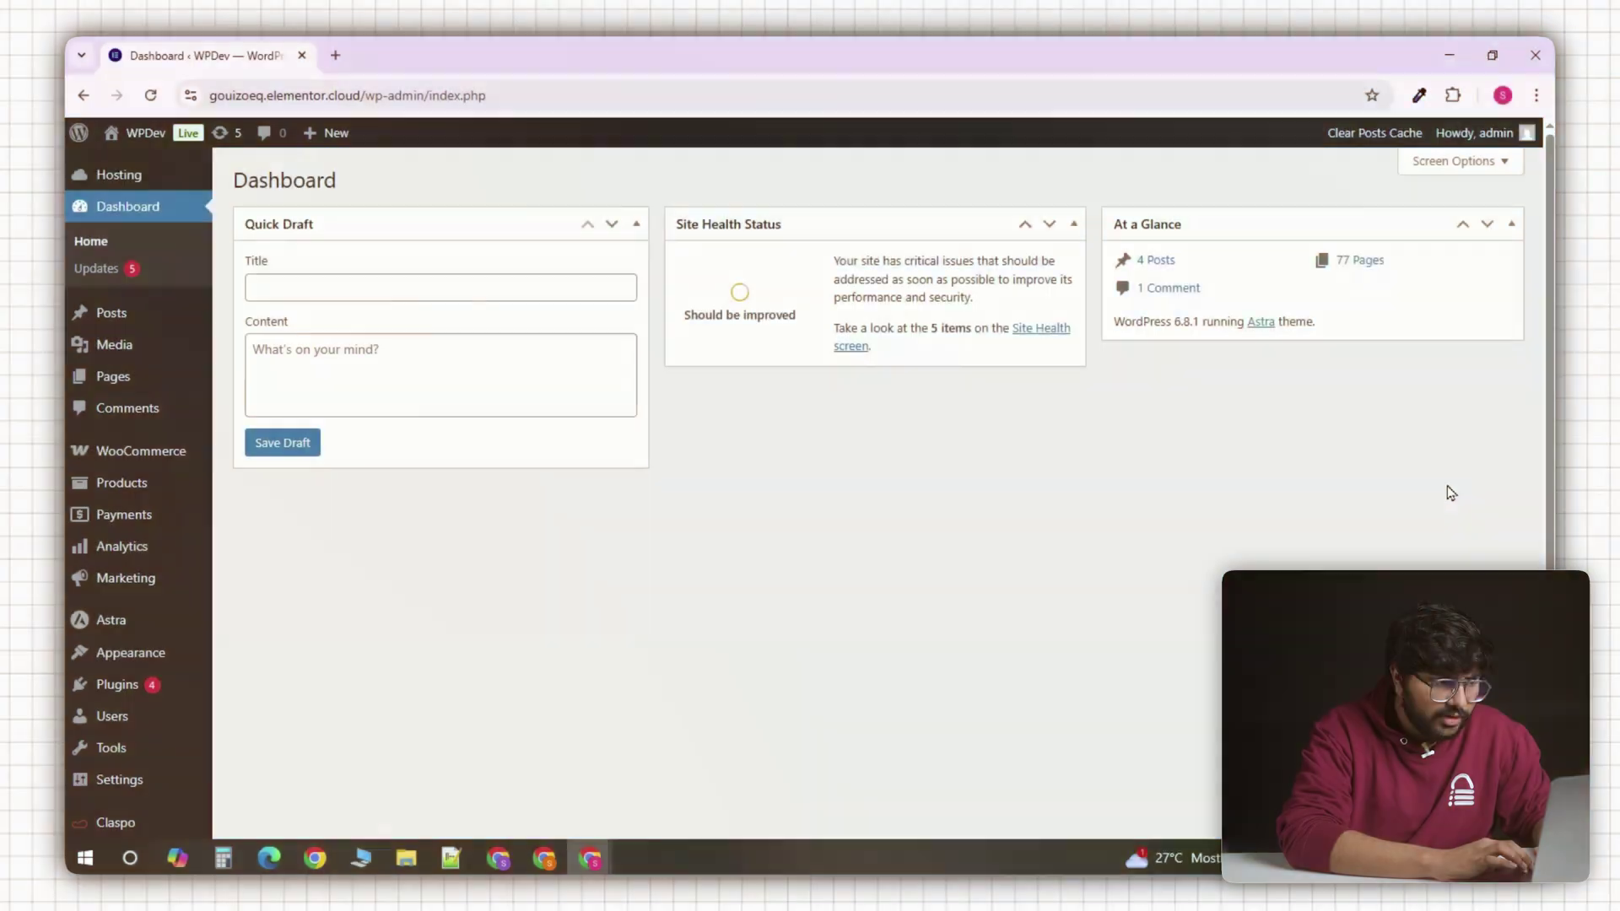
{"action": "mouse_move", "coordinate": [147, 382]}
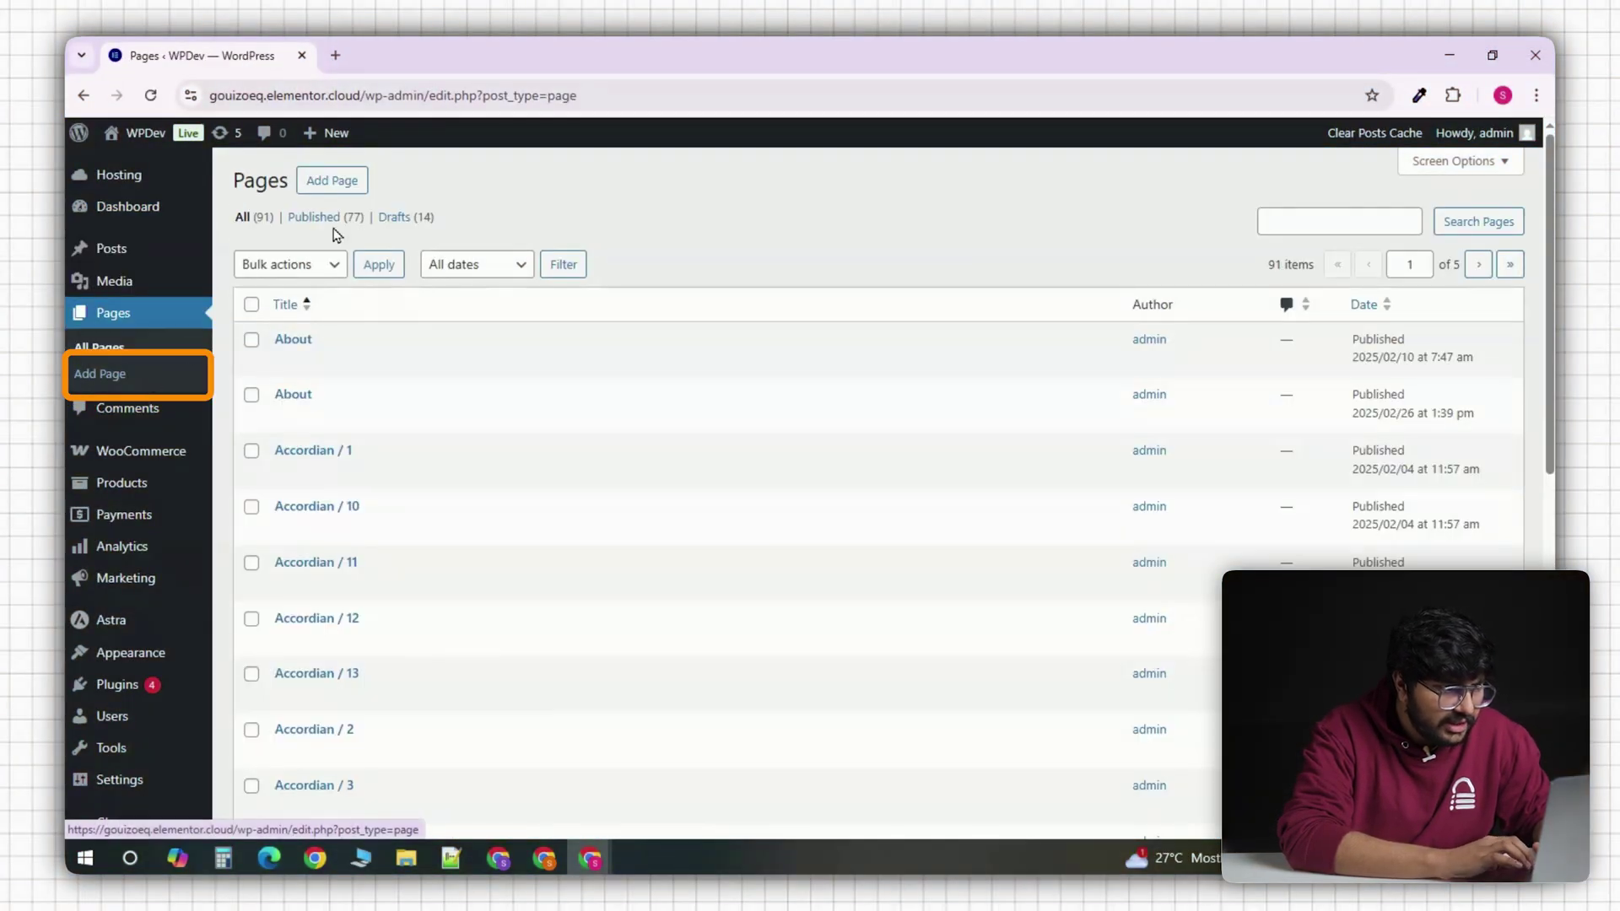
{"action": "right_click", "coordinate": [332, 181]}
{"action": "left_click", "coordinate": [396, 206]}
In the new editor tab, title the page 'Image Slider New' and bring up the block inserter.
{"action": "key", "text": "ctrl+Tab"}
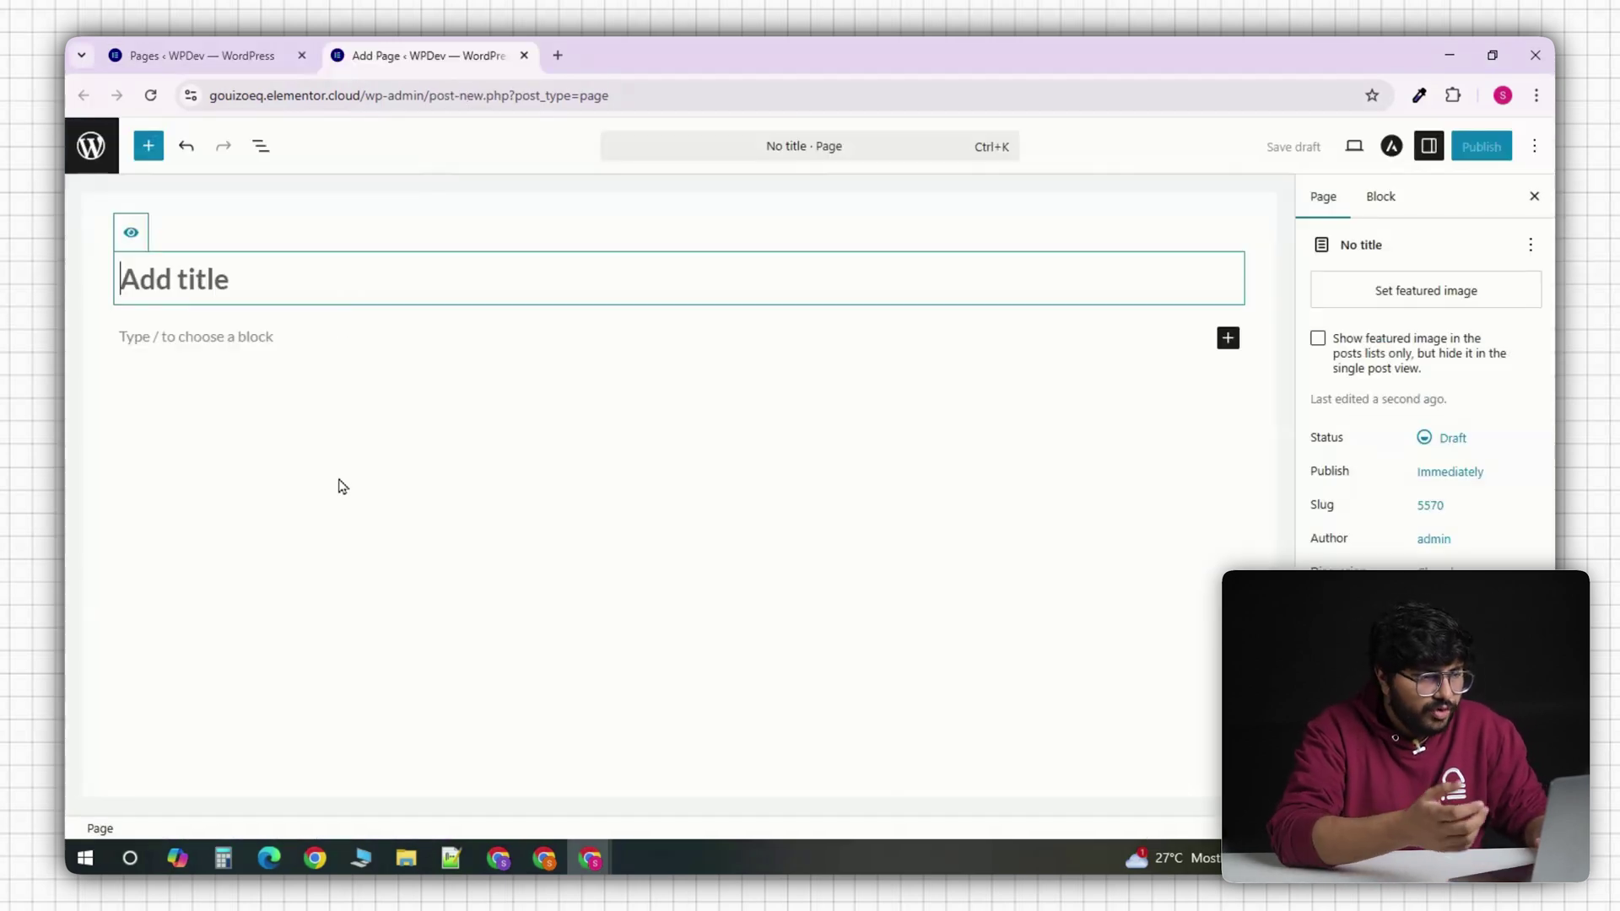
{"action": "type", "text": "Image Slider New"}
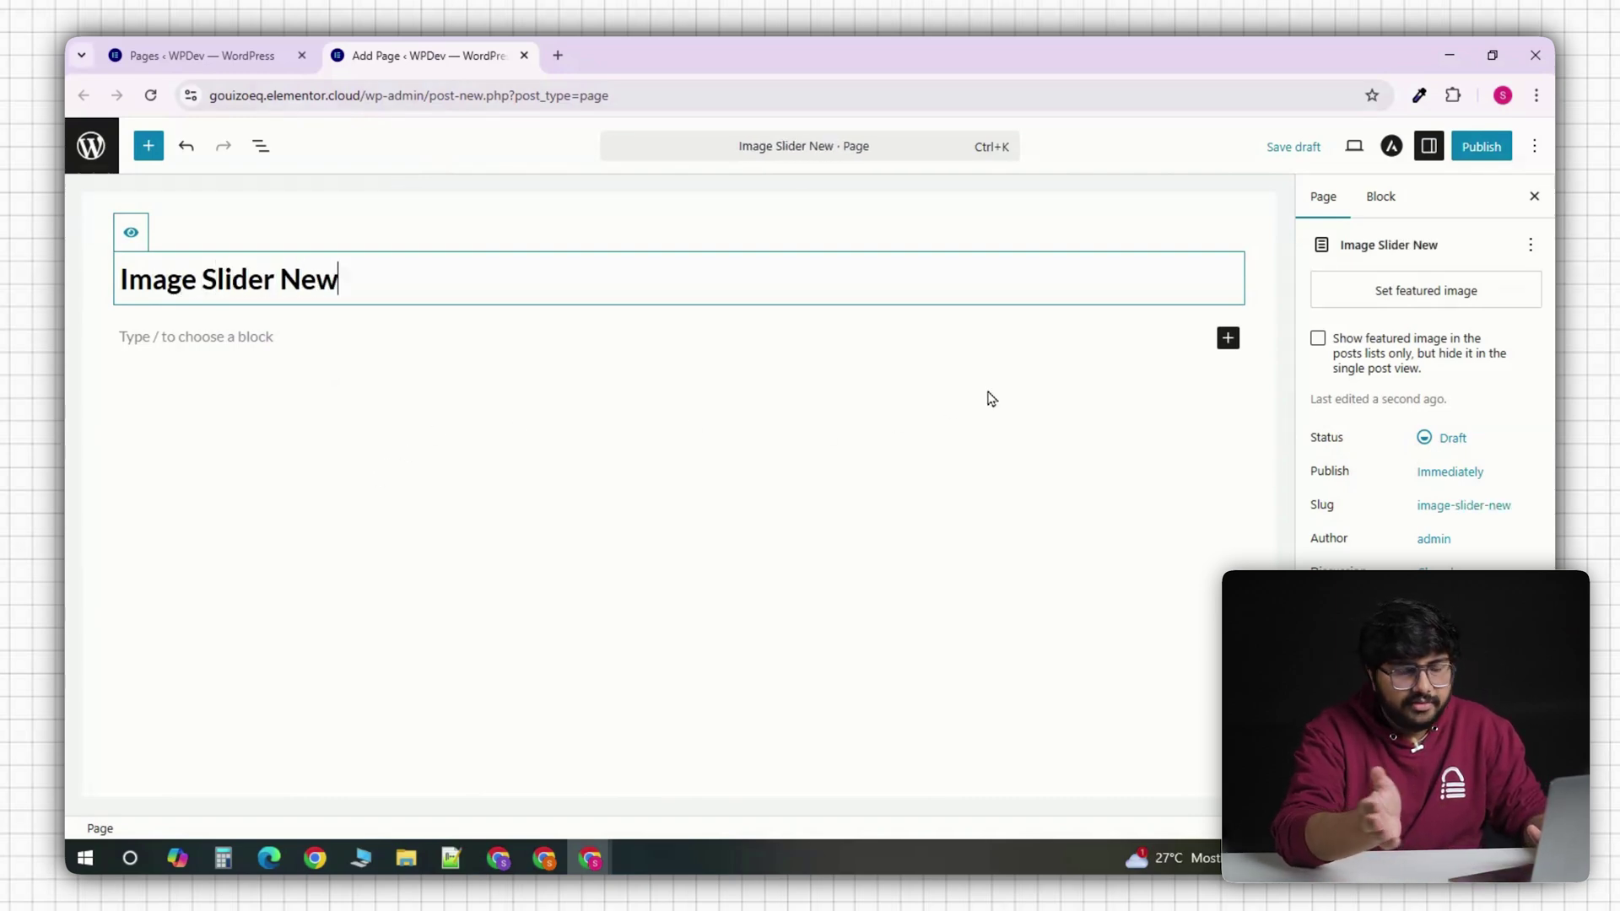
{"action": "left_click", "coordinate": [1225, 344]}
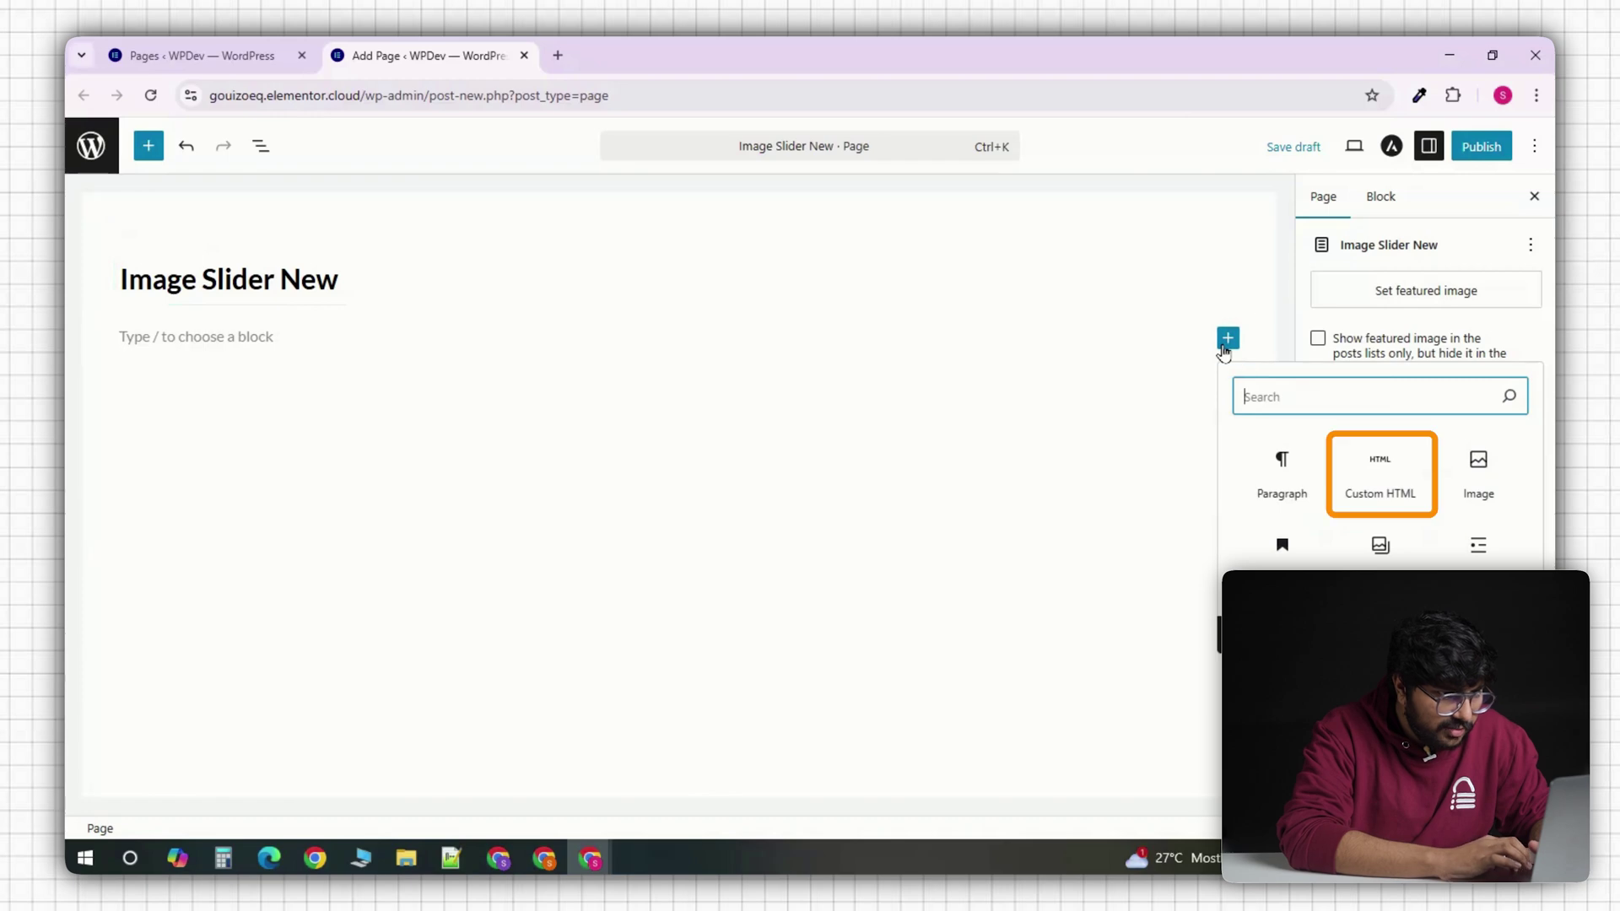
Insert a Custom HTML block and paste in the Perfect Portrait Parallax Scroll Slider code.
{"action": "left_click", "coordinate": [1373, 479]}
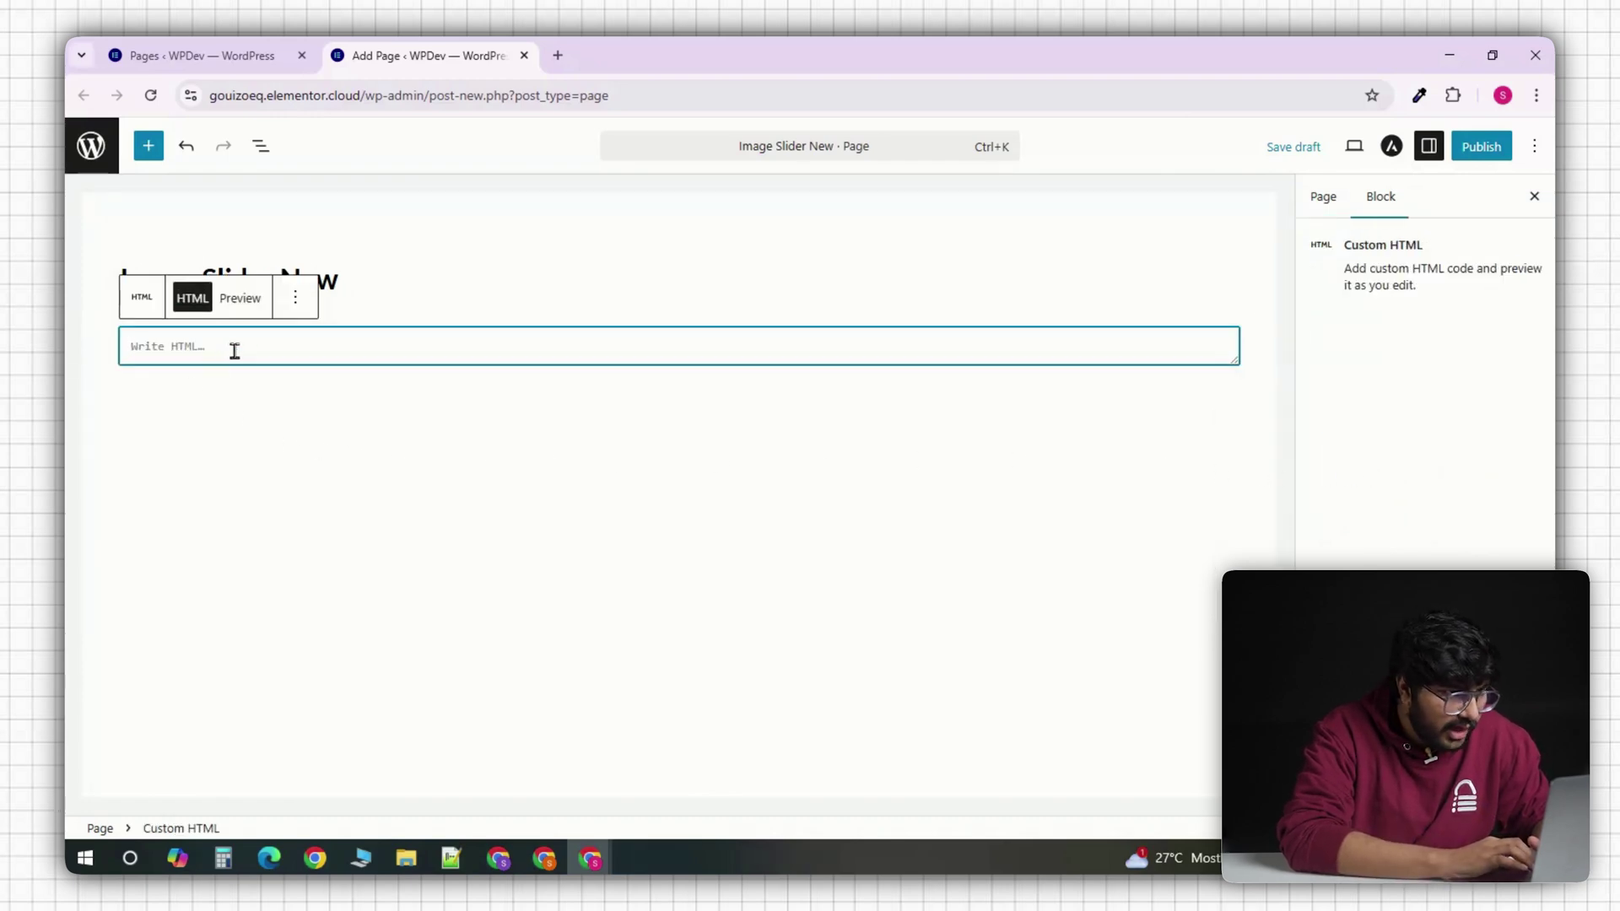
{"action": "right_click", "coordinate": [295, 349]}
{"action": "left_click", "coordinate": [331, 560]}
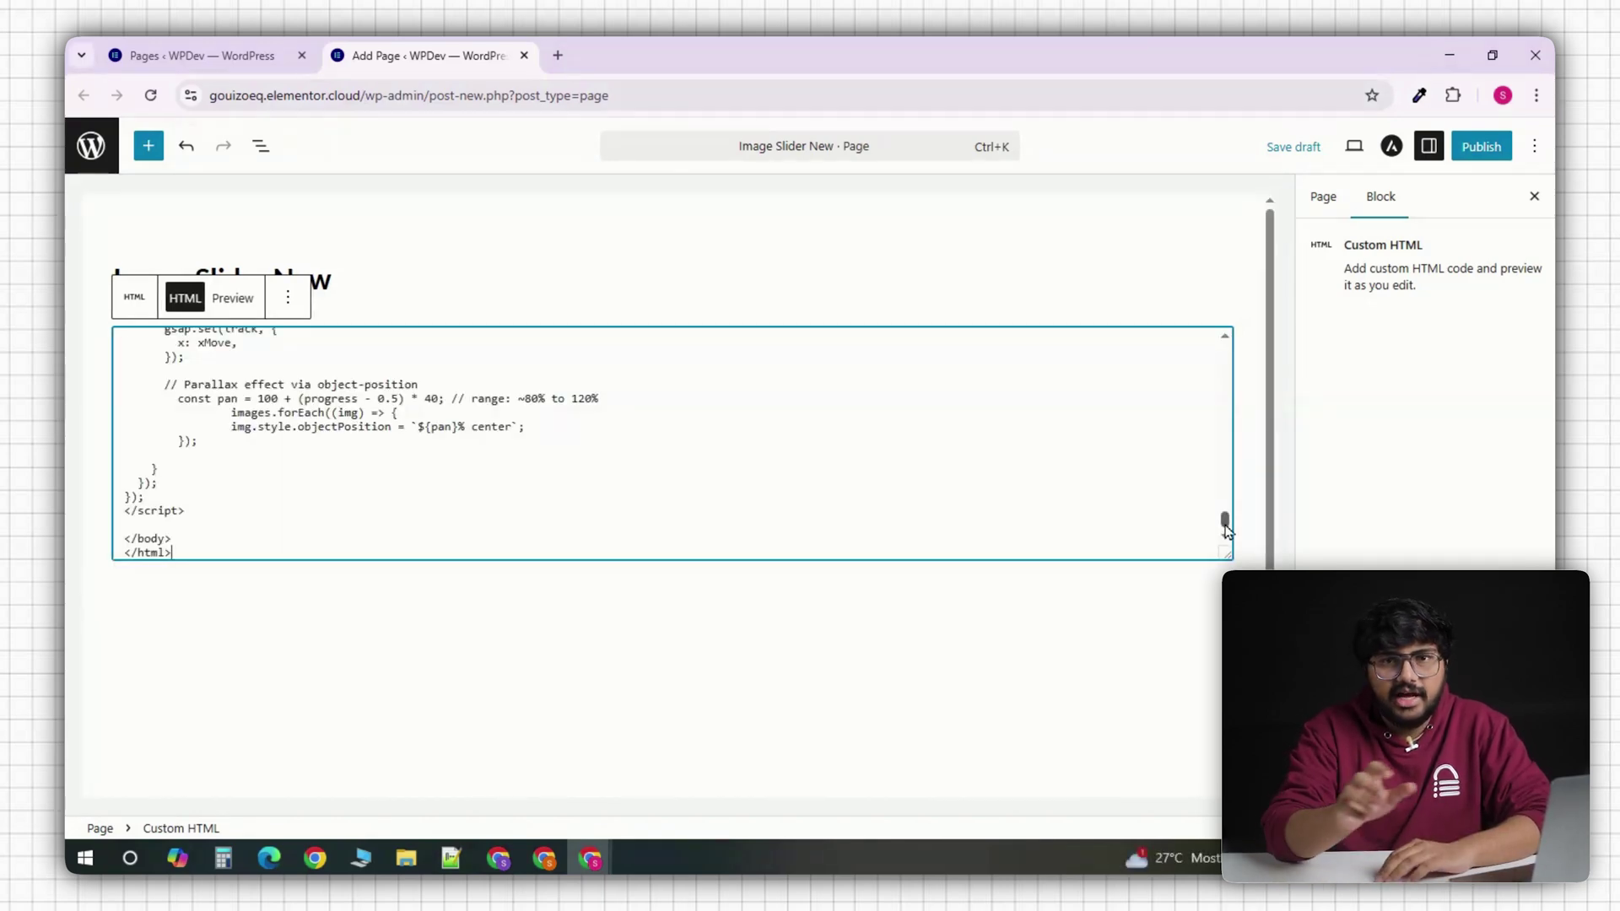
{"action": "left_click_drag", "start_coordinate": [1225, 529], "coordinate": [1246, 367]}
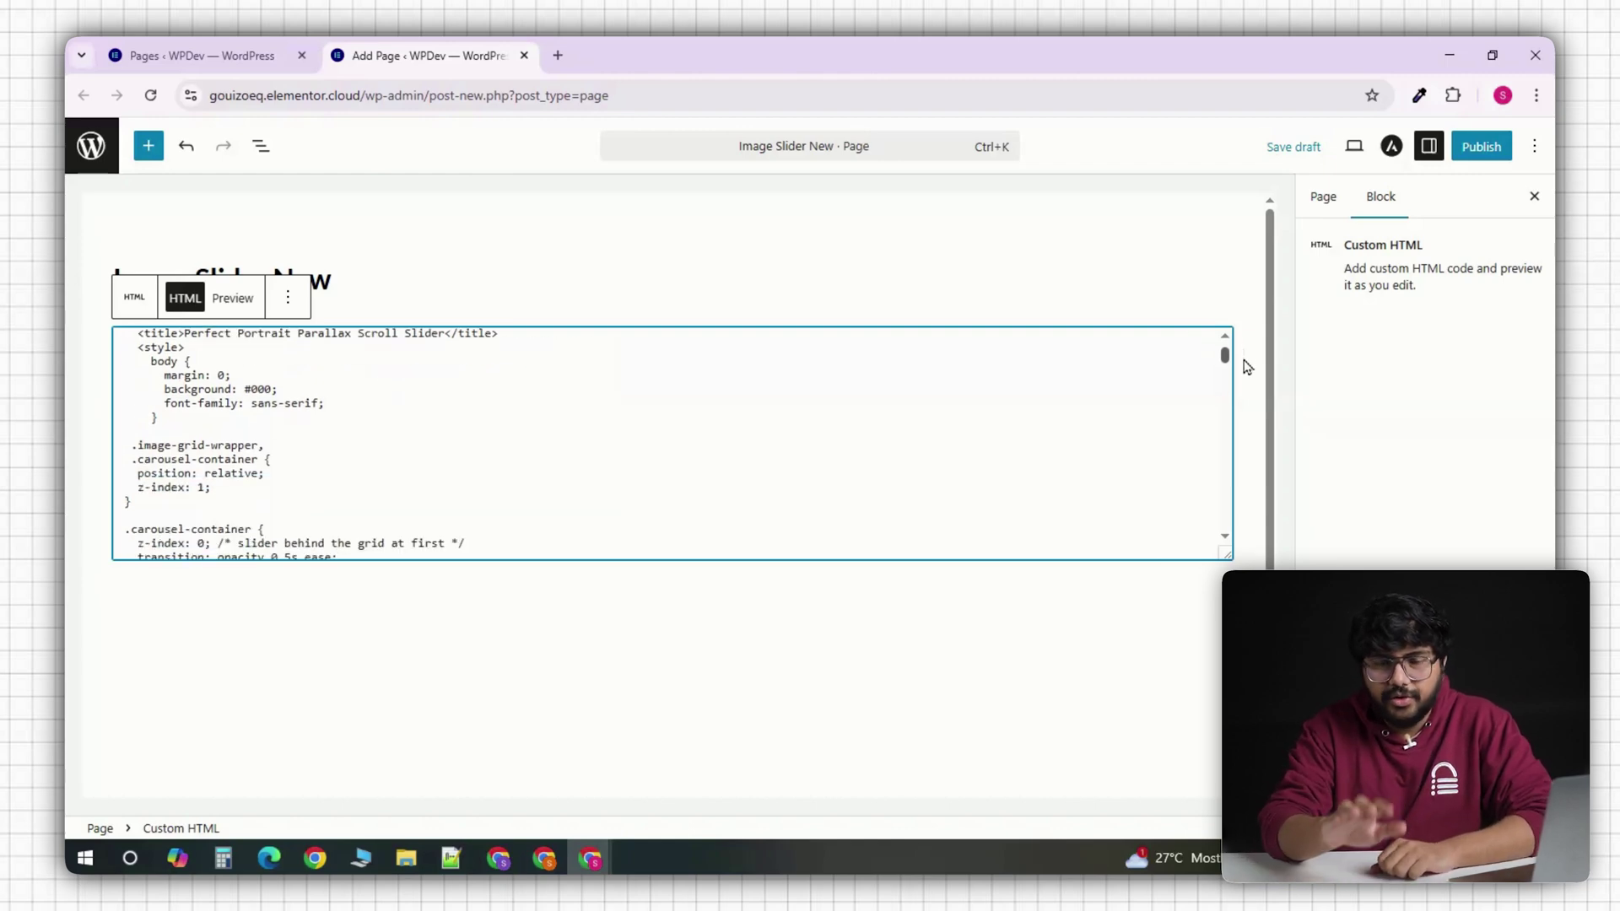
In the page's Astra settings, choose the Full Width container layout and No Sidebar.
{"action": "left_click", "coordinate": [1113, 657]}
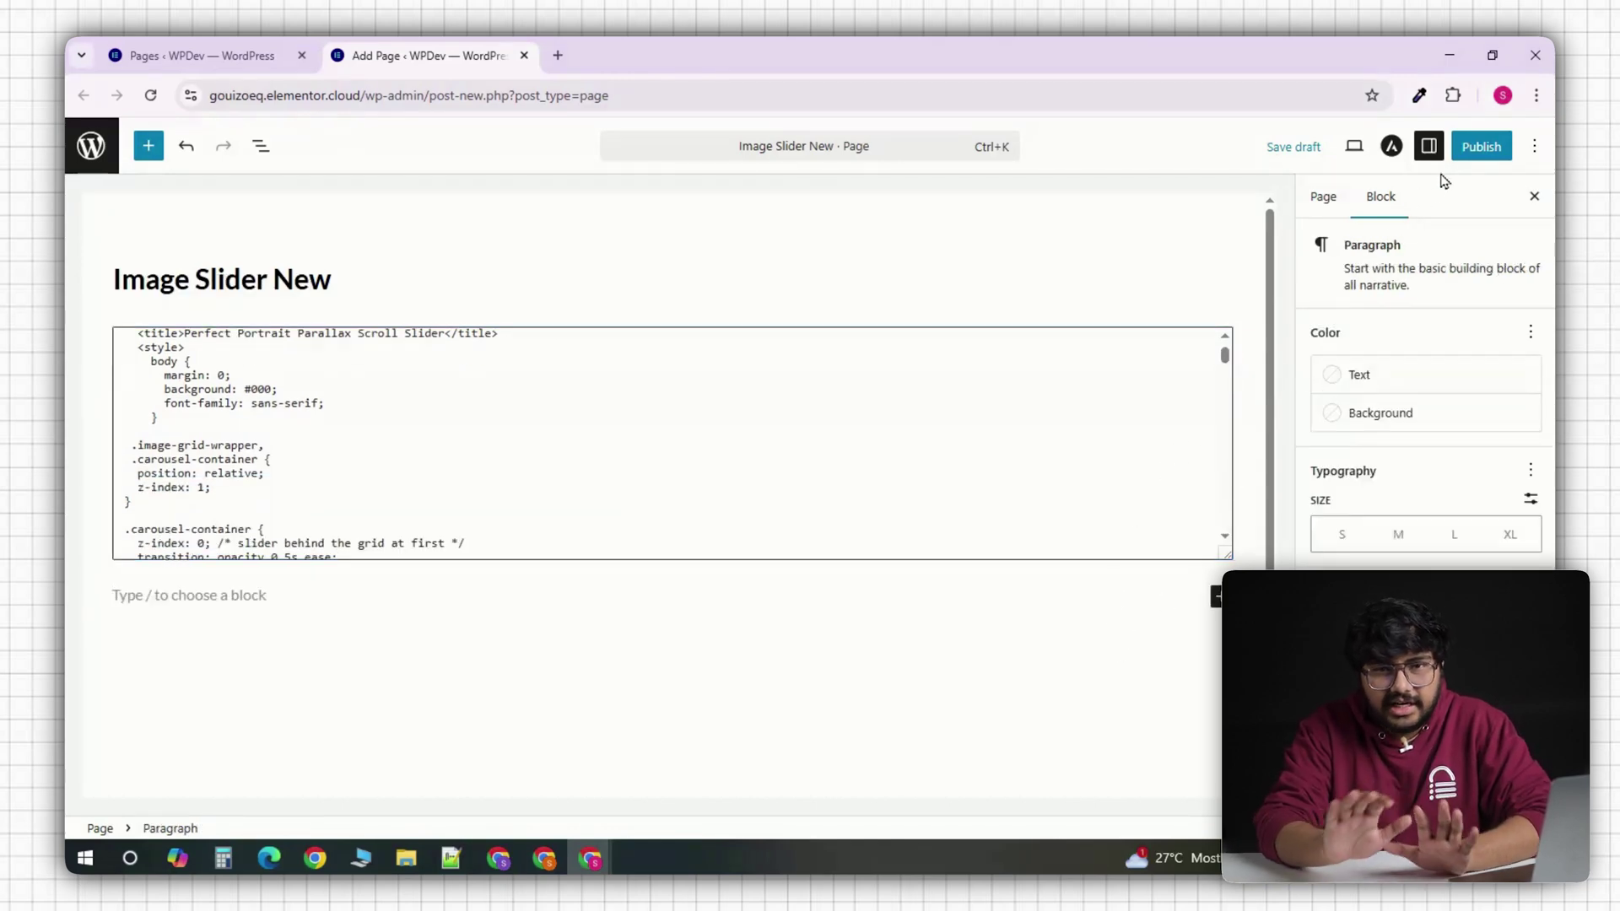
{"action": "left_click", "coordinate": [1392, 148]}
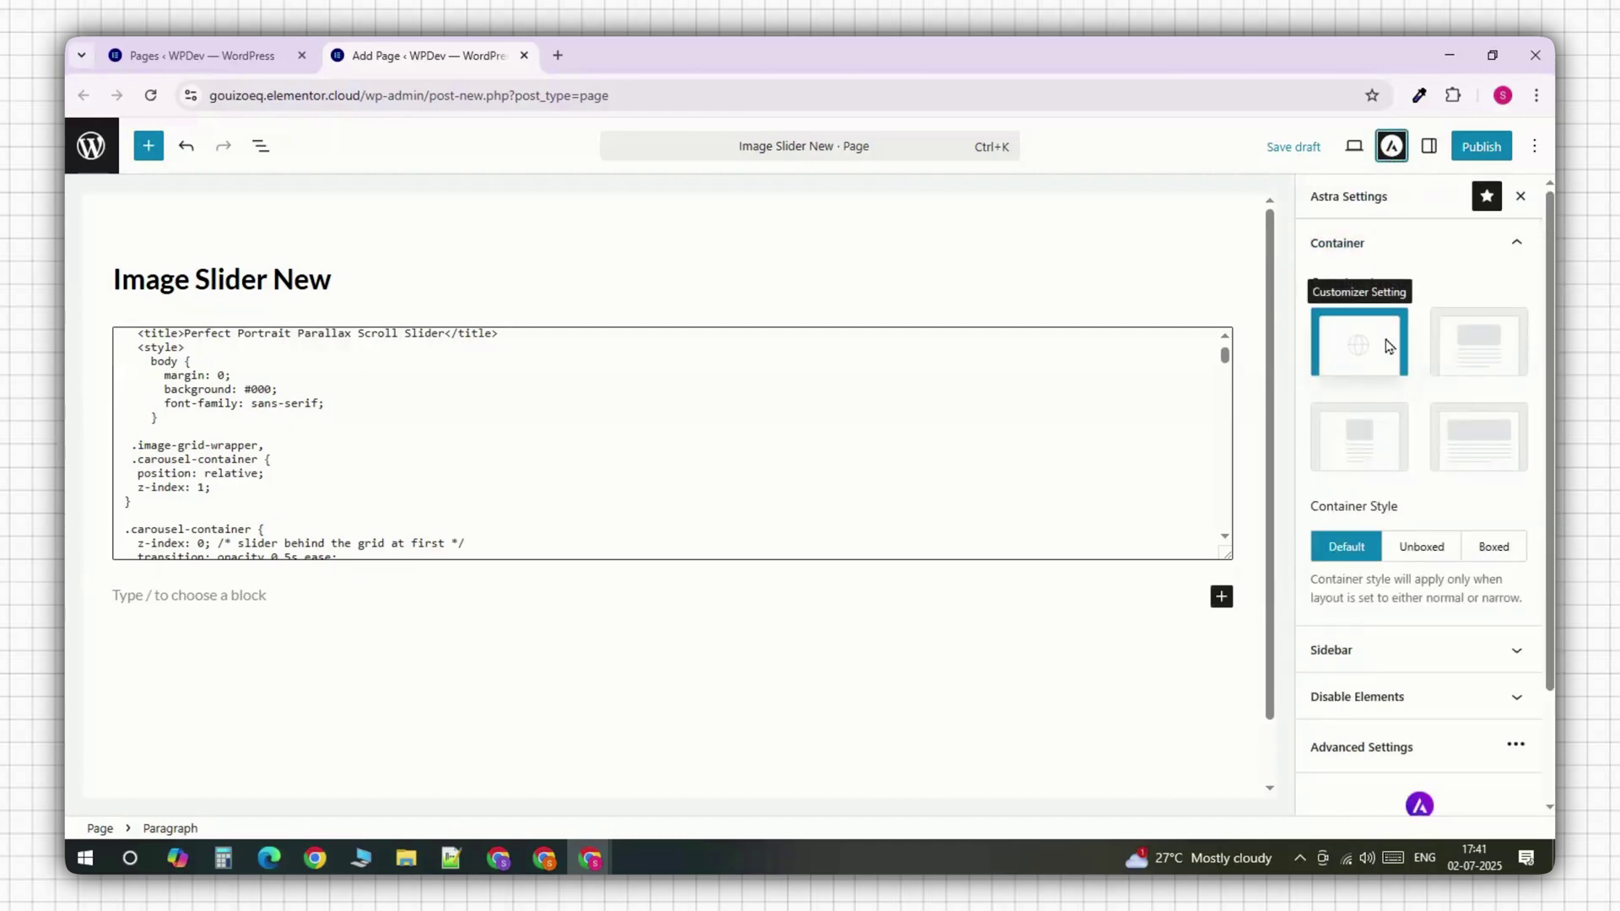
{"action": "left_click", "coordinate": [1464, 448]}
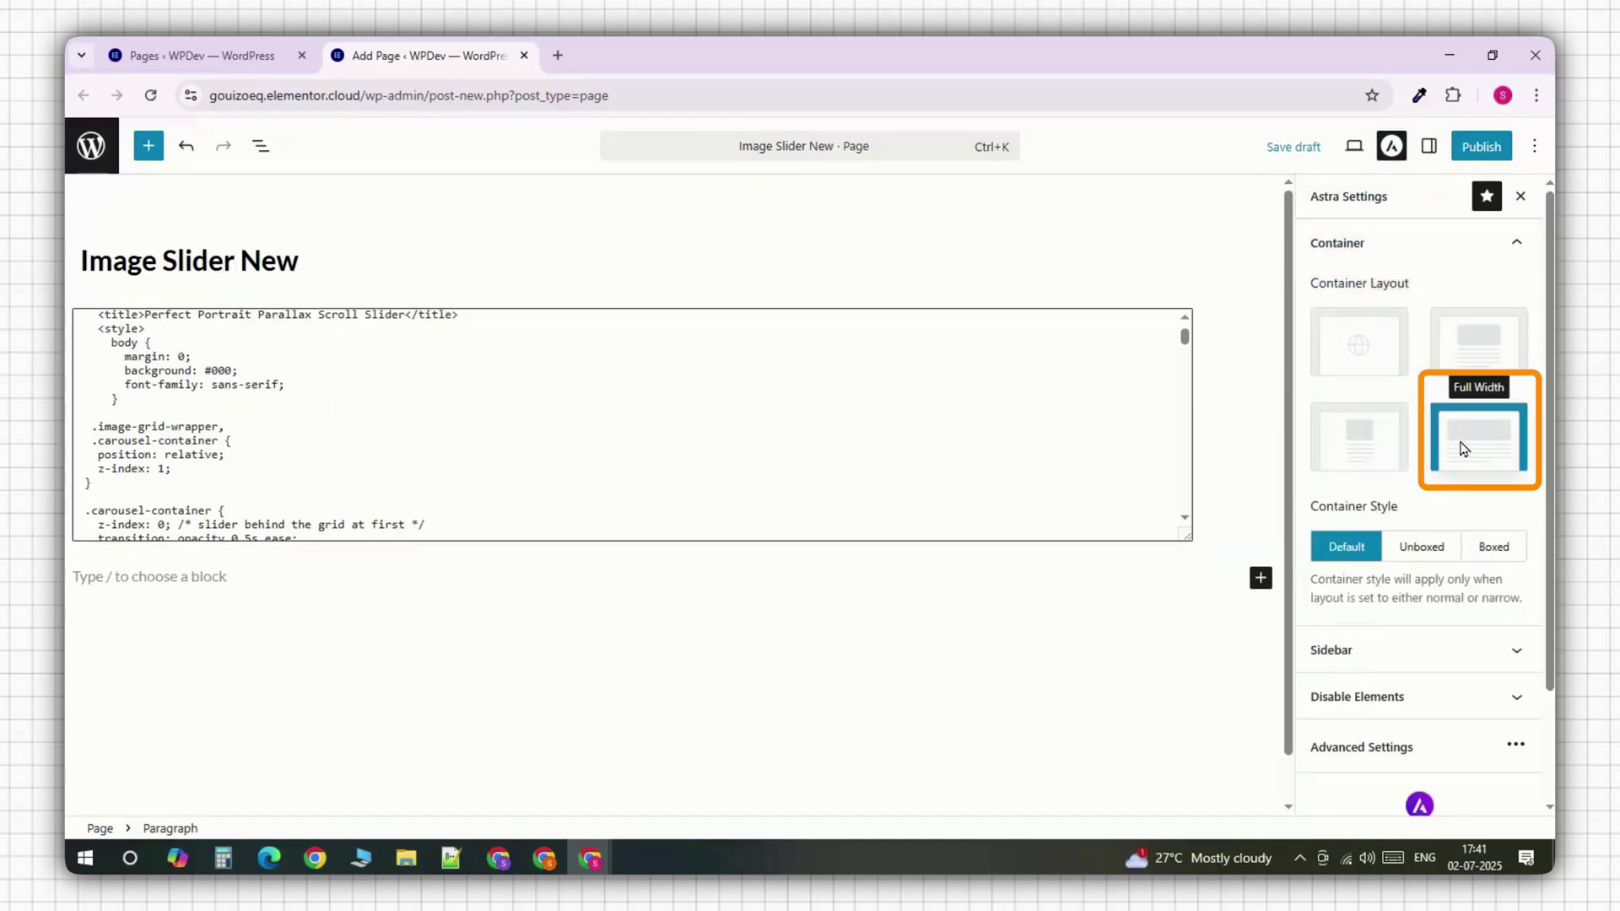
{"action": "scroll", "coordinate": [1467, 472], "scroll_direction": "down", "scroll_amount": 2}
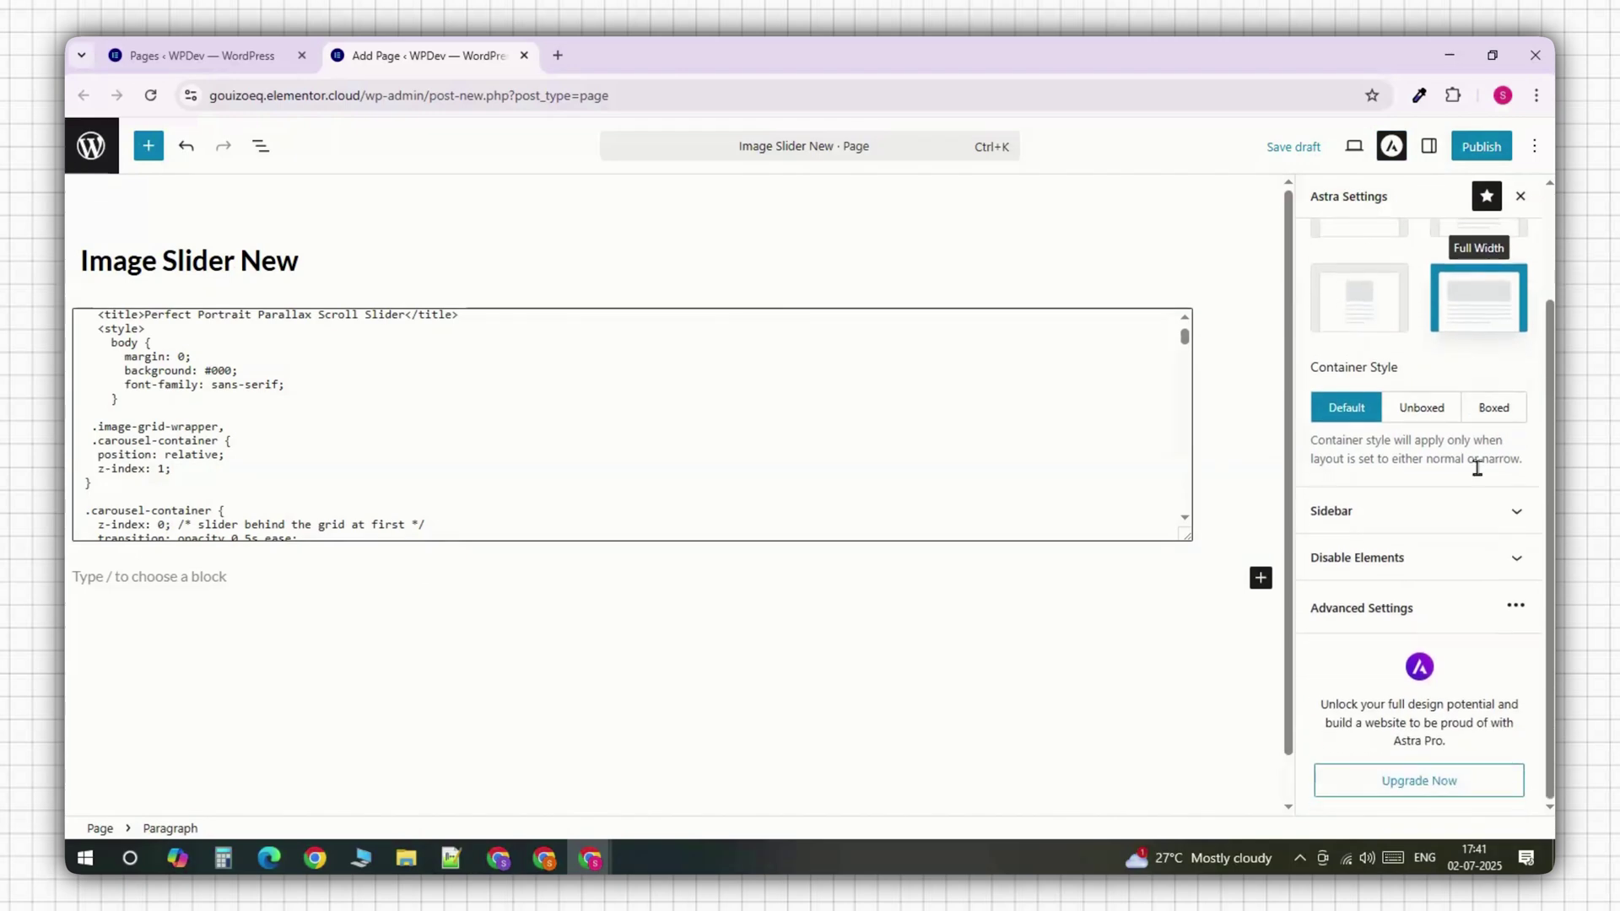
{"action": "left_click", "coordinate": [1510, 513]}
{"action": "left_click", "coordinate": [1486, 567]}
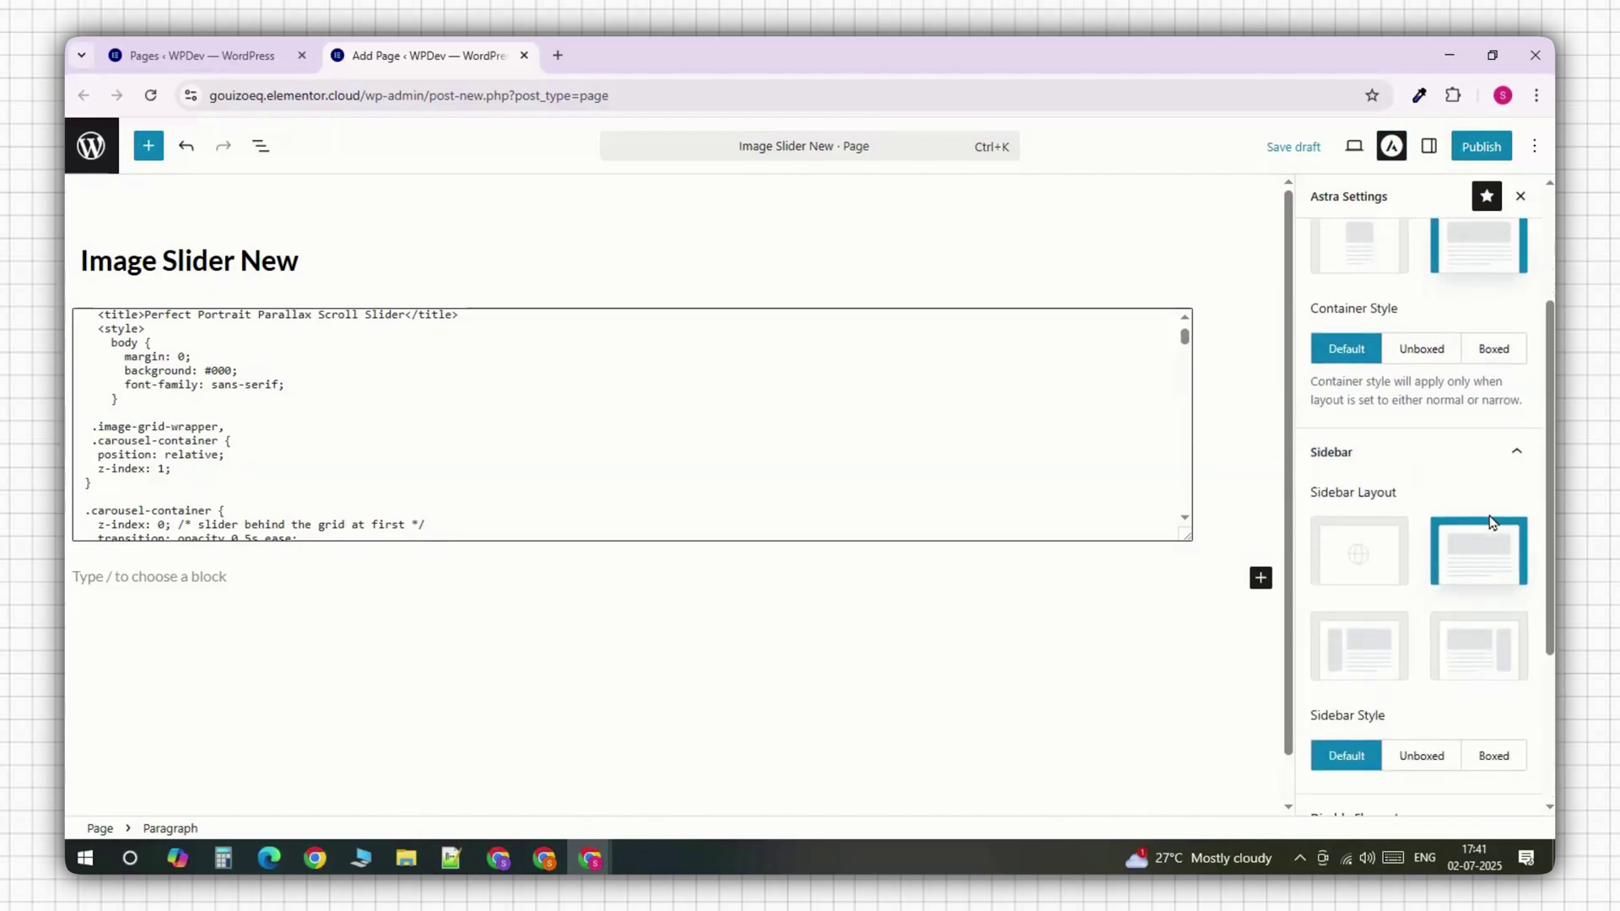
Under Disable Elements, turn off the page's header and footer.
{"action": "scroll", "coordinate": [1489, 532], "scroll_direction": "down", "scroll_amount": 3}
{"action": "left_click", "coordinate": [1497, 559]}
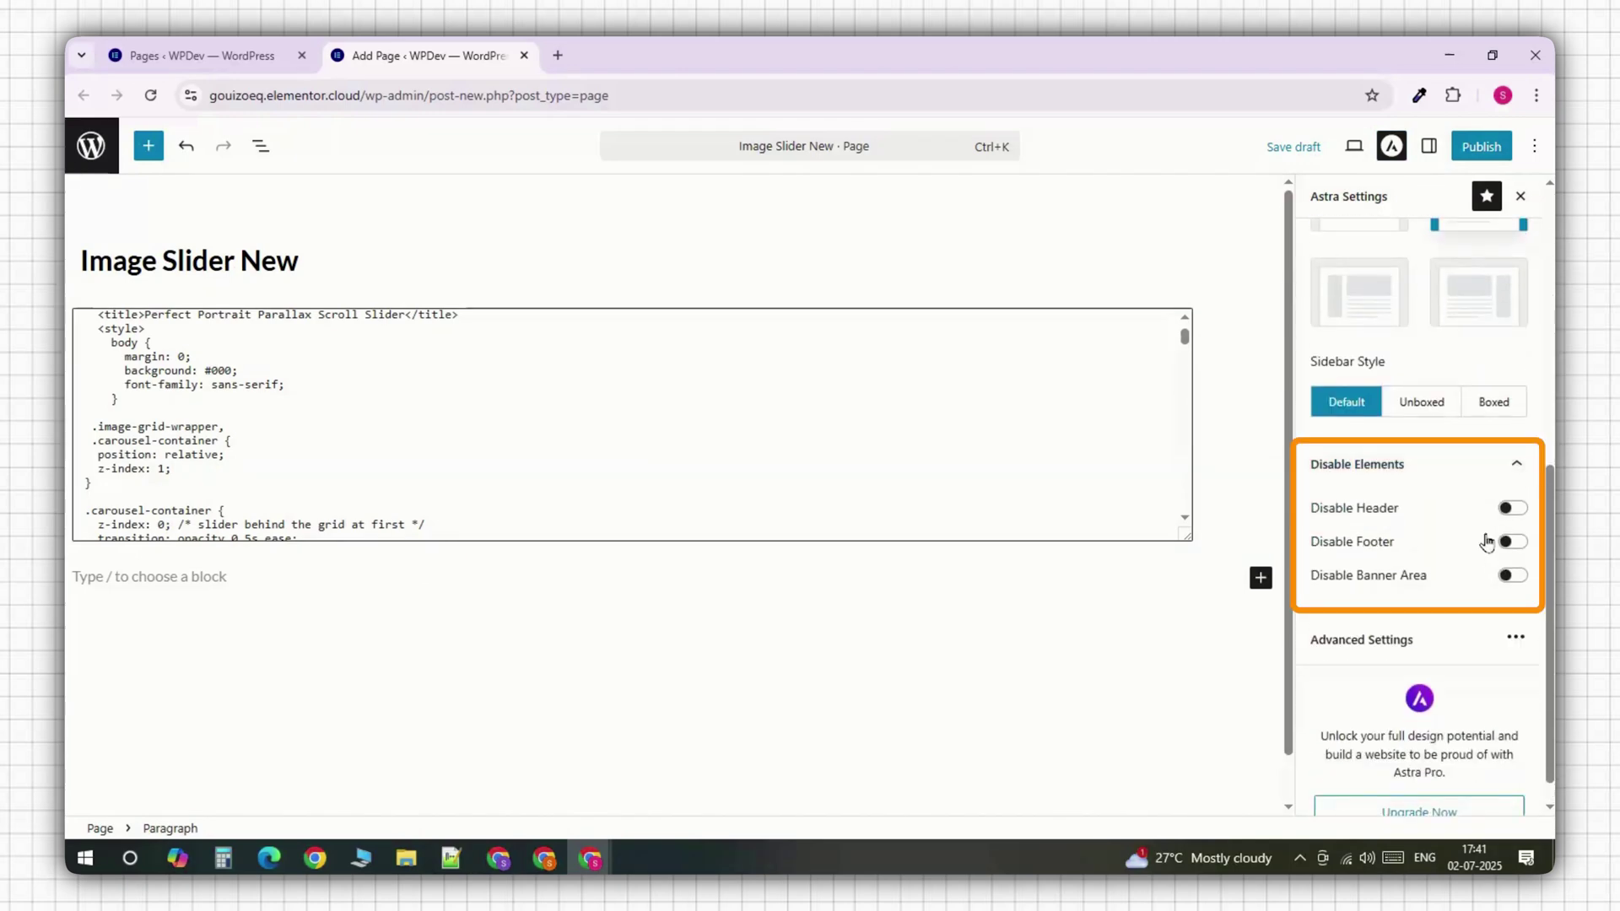
{"action": "left_click", "coordinate": [1509, 513]}
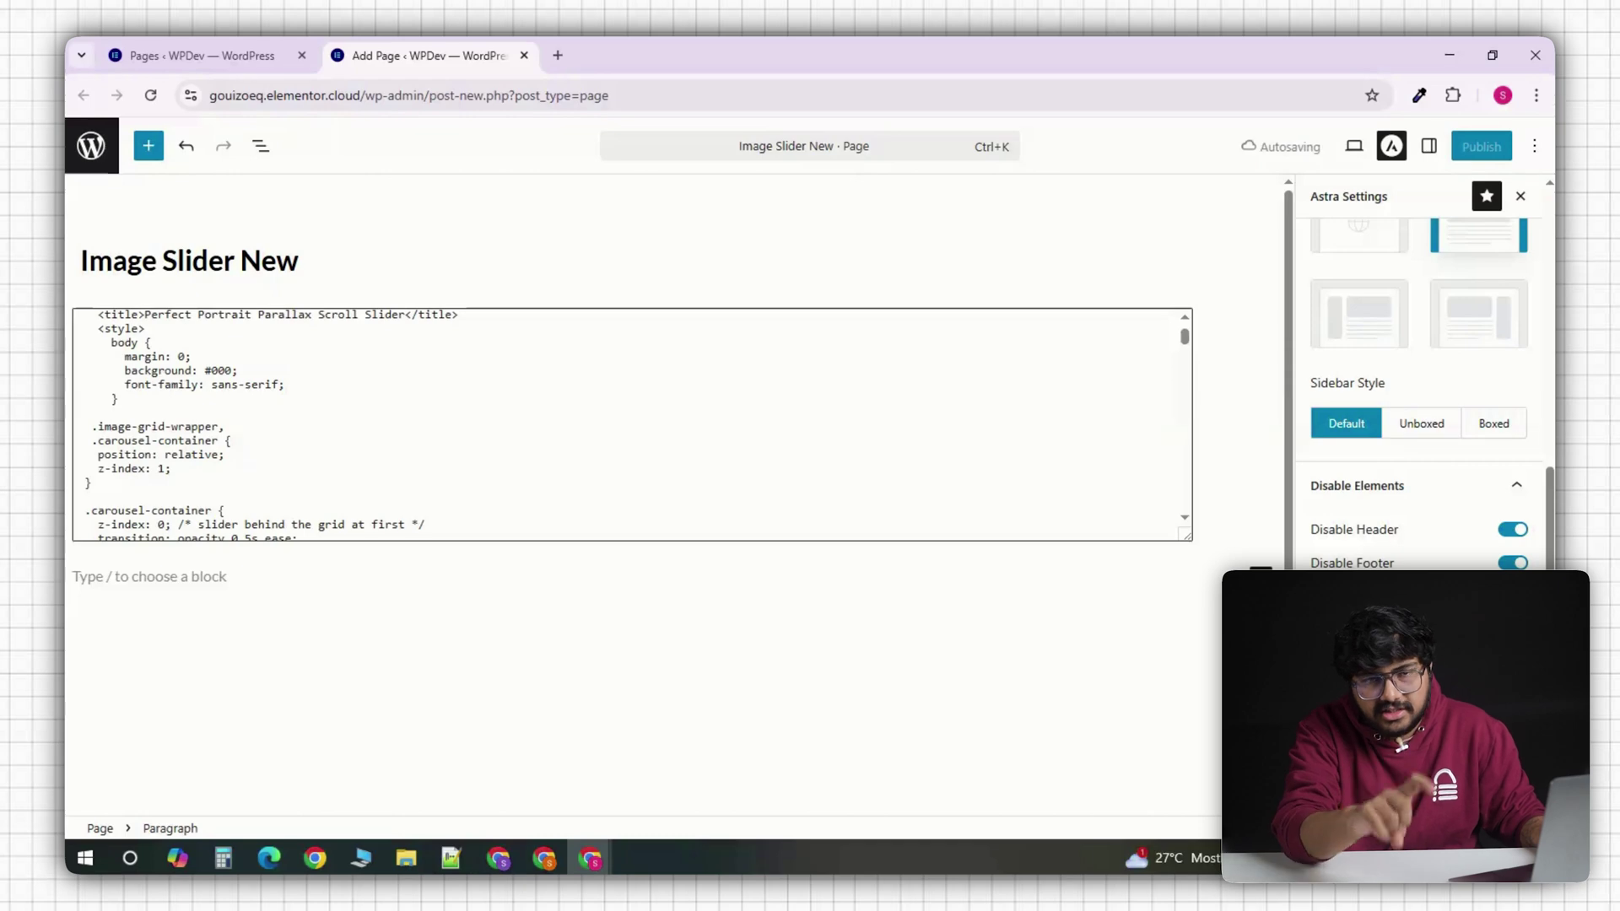
Publish the page and scroll down the live page's photo grid.
{"action": "left_click", "coordinate": [1491, 152]}
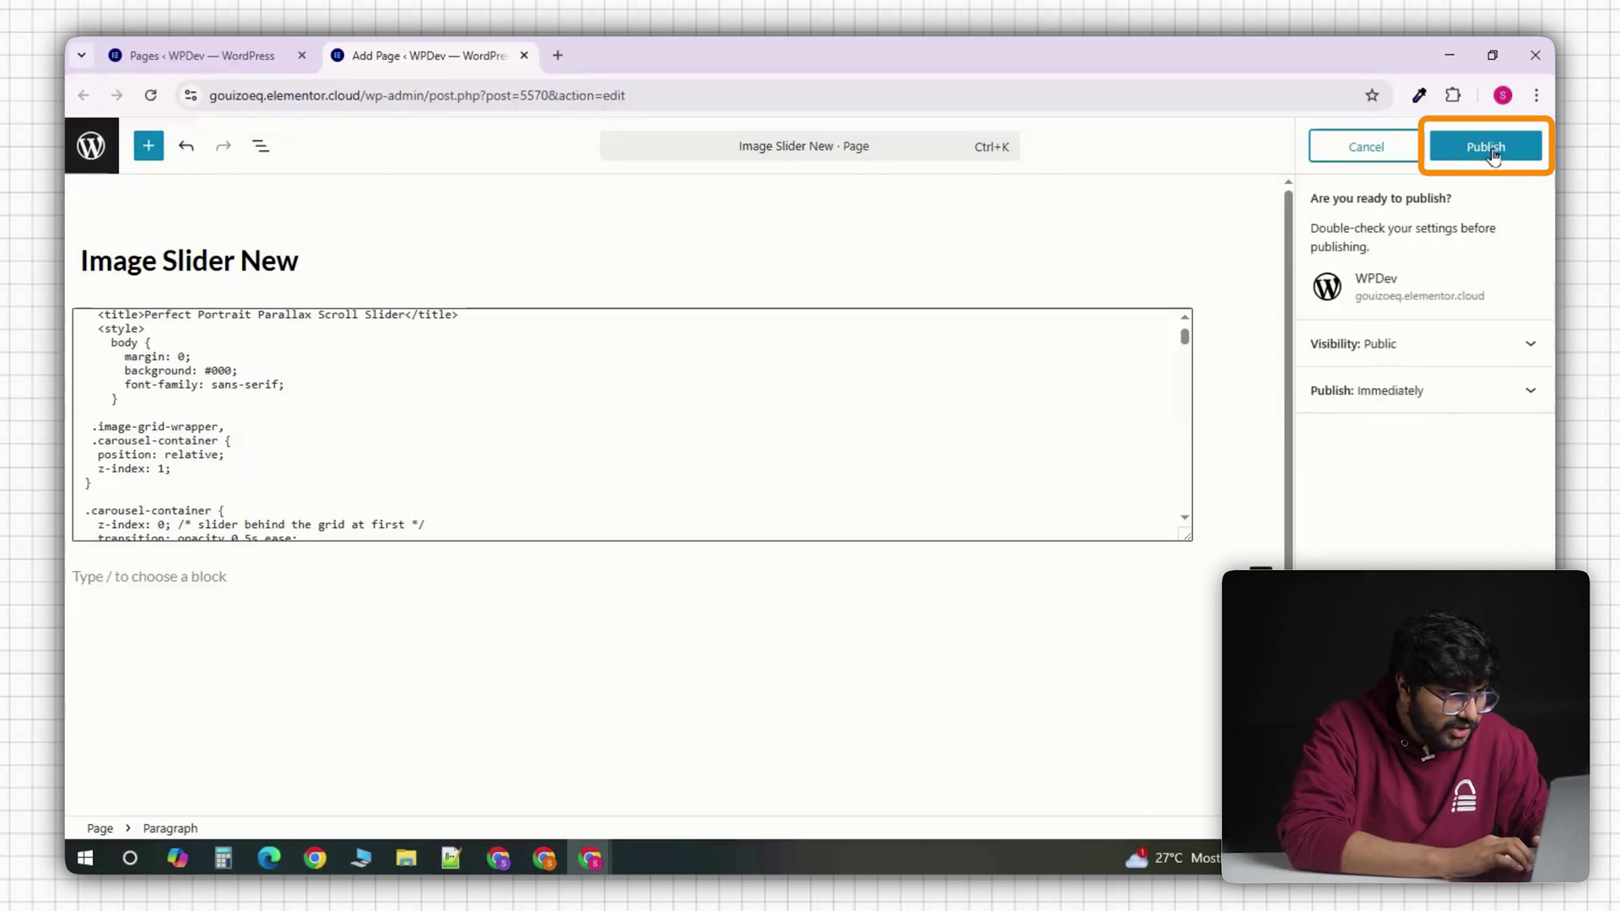
{"action": "left_click", "coordinate": [1492, 153]}
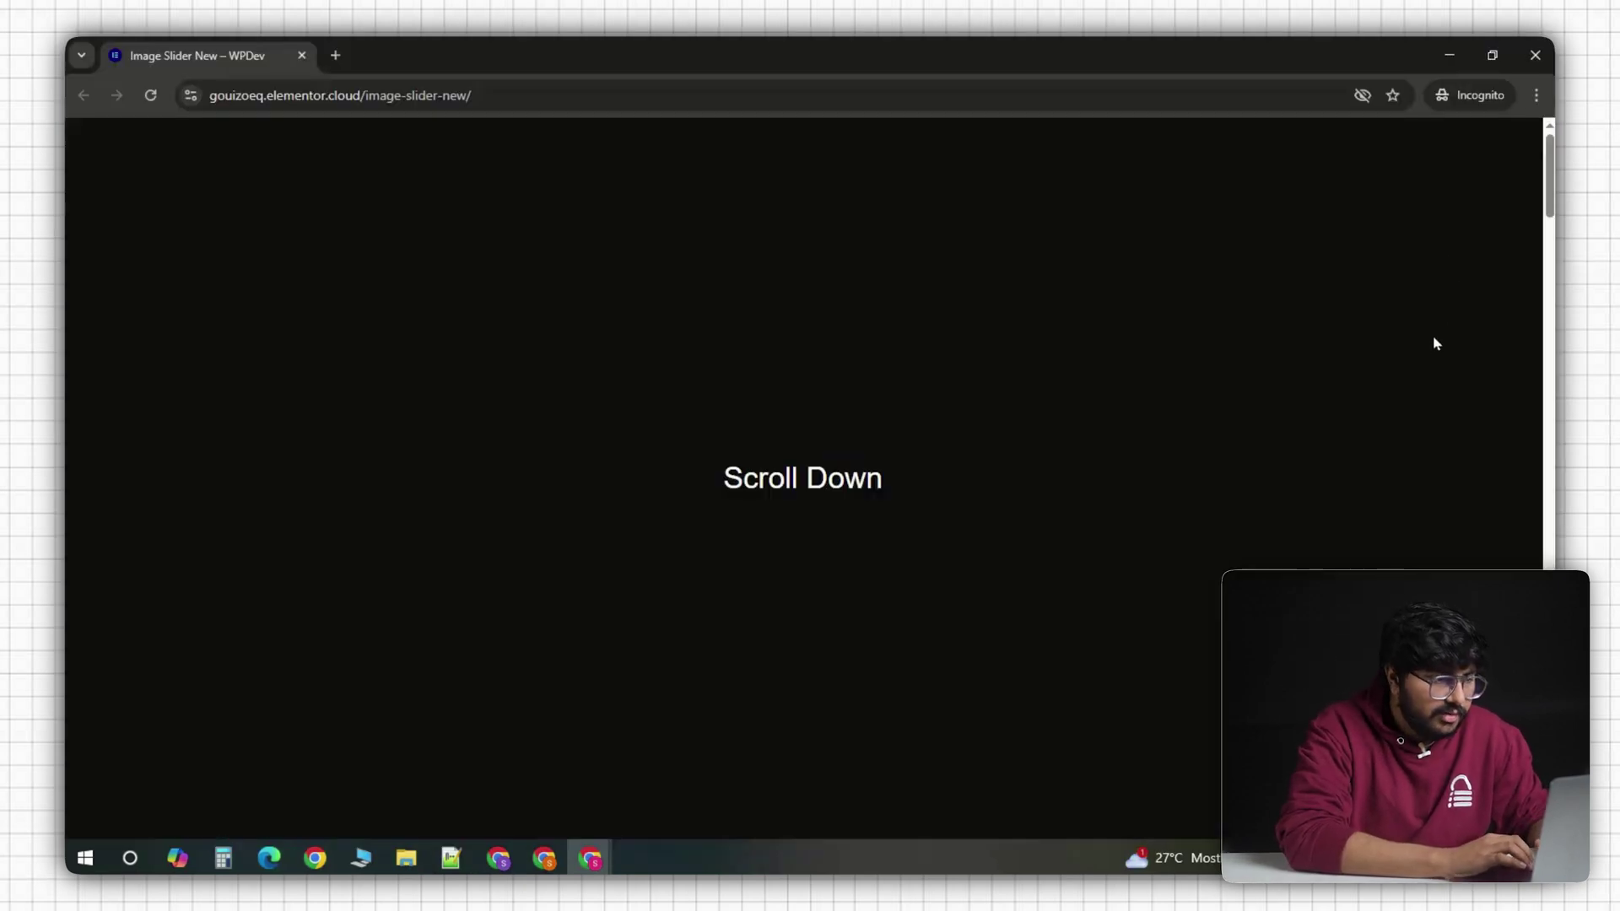
{"action": "scroll", "coordinate": [1434, 355], "scroll_direction": "down", "scroll_amount": 5}
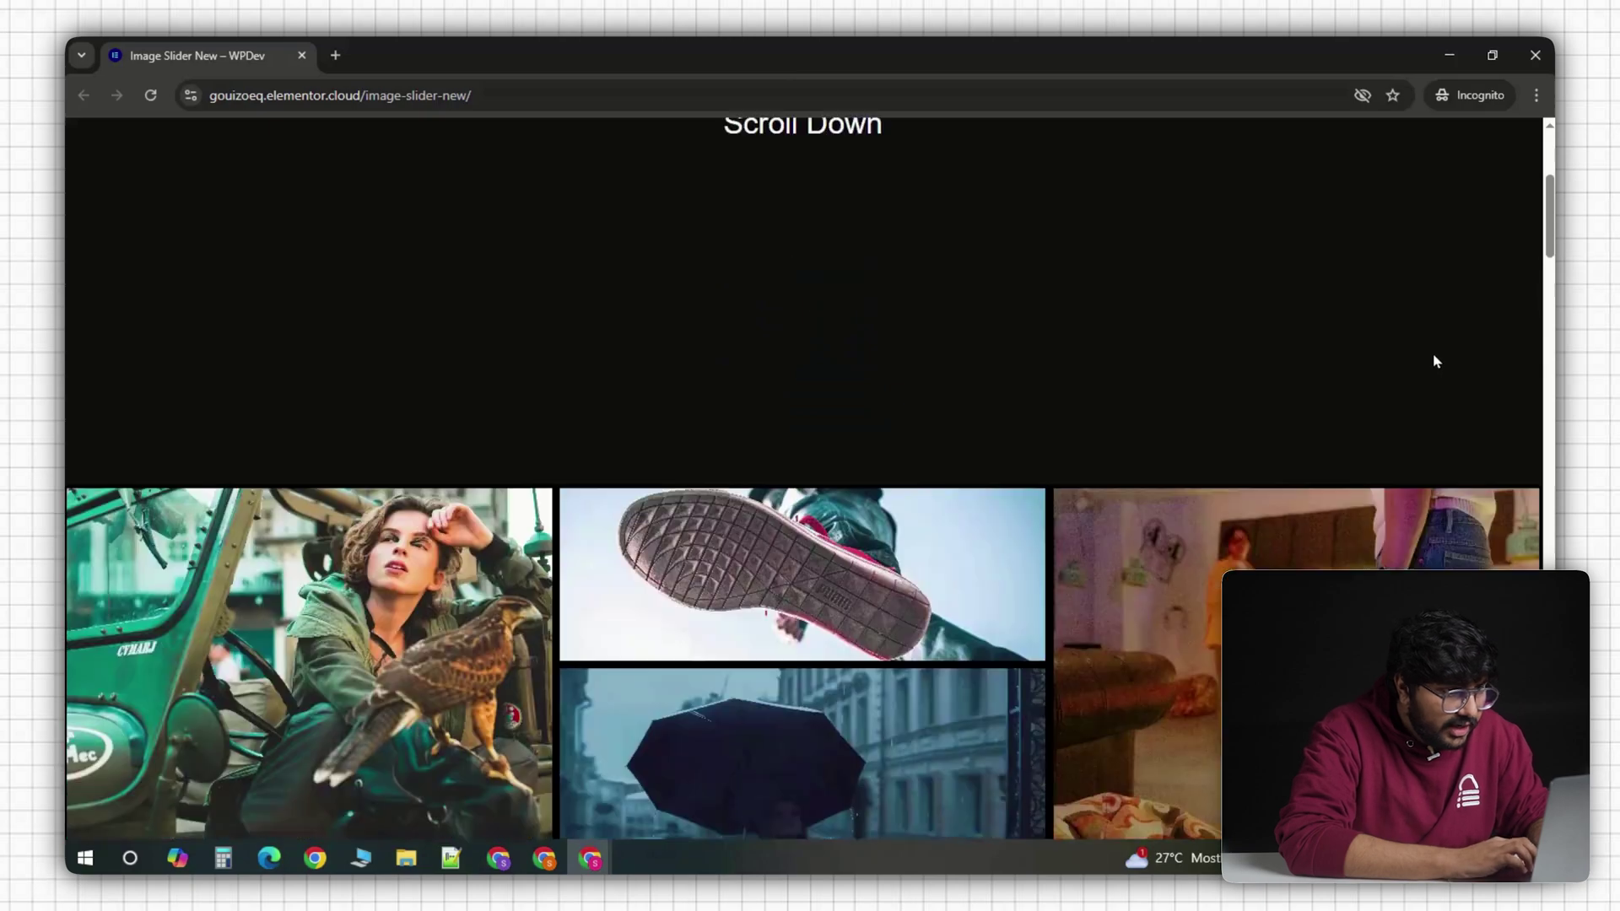
{"action": "scroll", "coordinate": [1198, 410], "scroll_direction": "down", "scroll_amount": 2}
{"action": "scroll", "coordinate": [1022, 442], "scroll_direction": "down", "scroll_amount": 2}
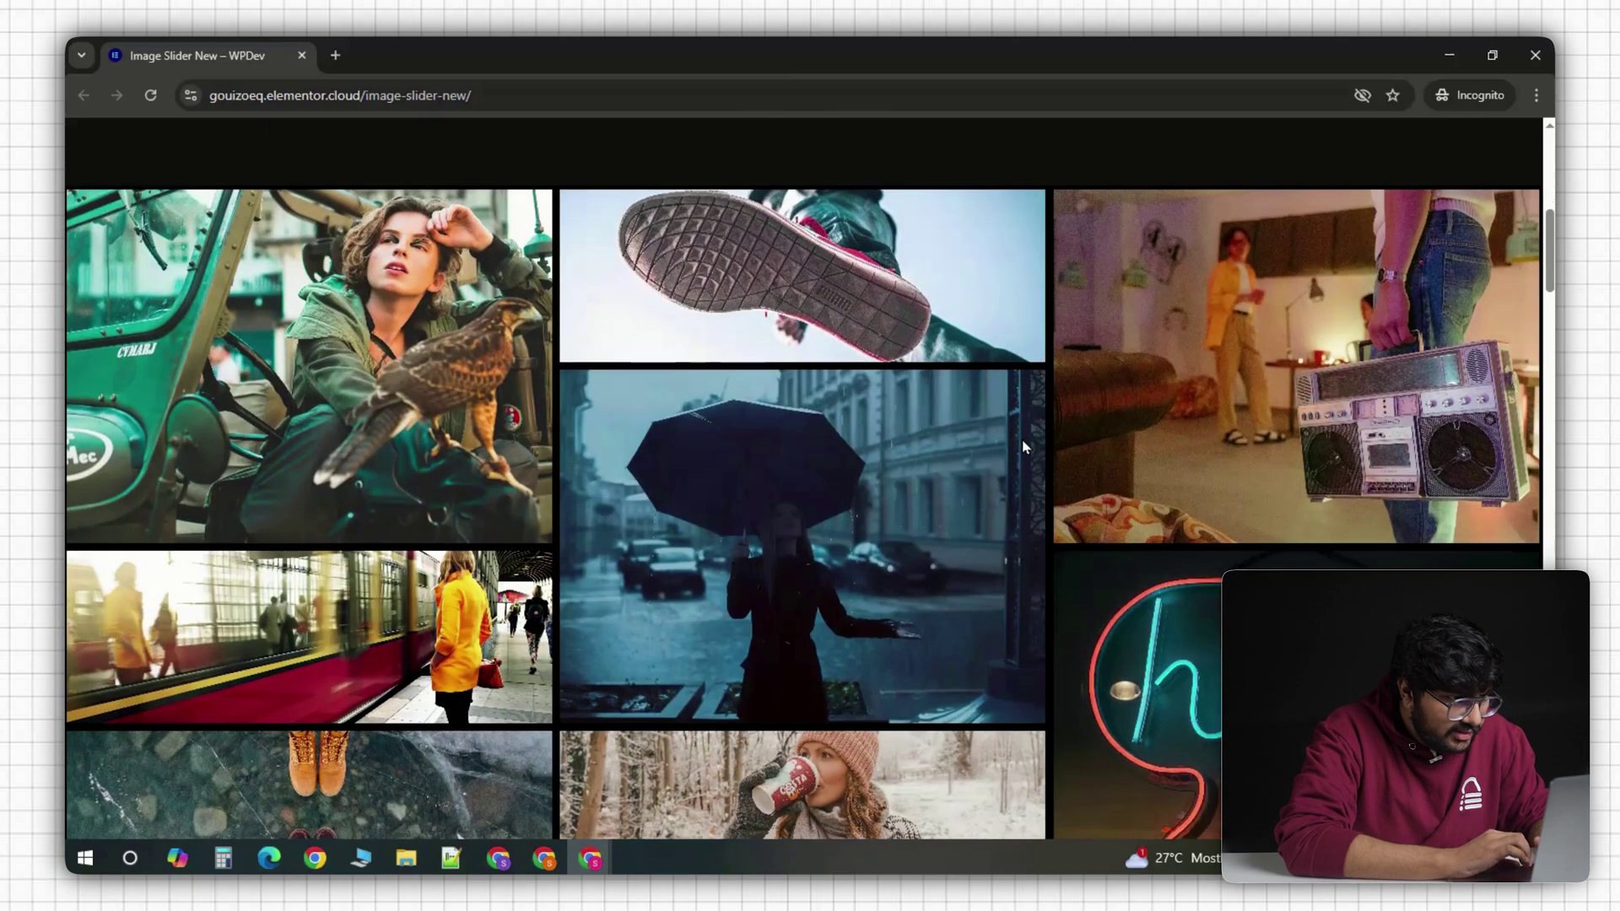
{"action": "left_click", "coordinate": [869, 496]}
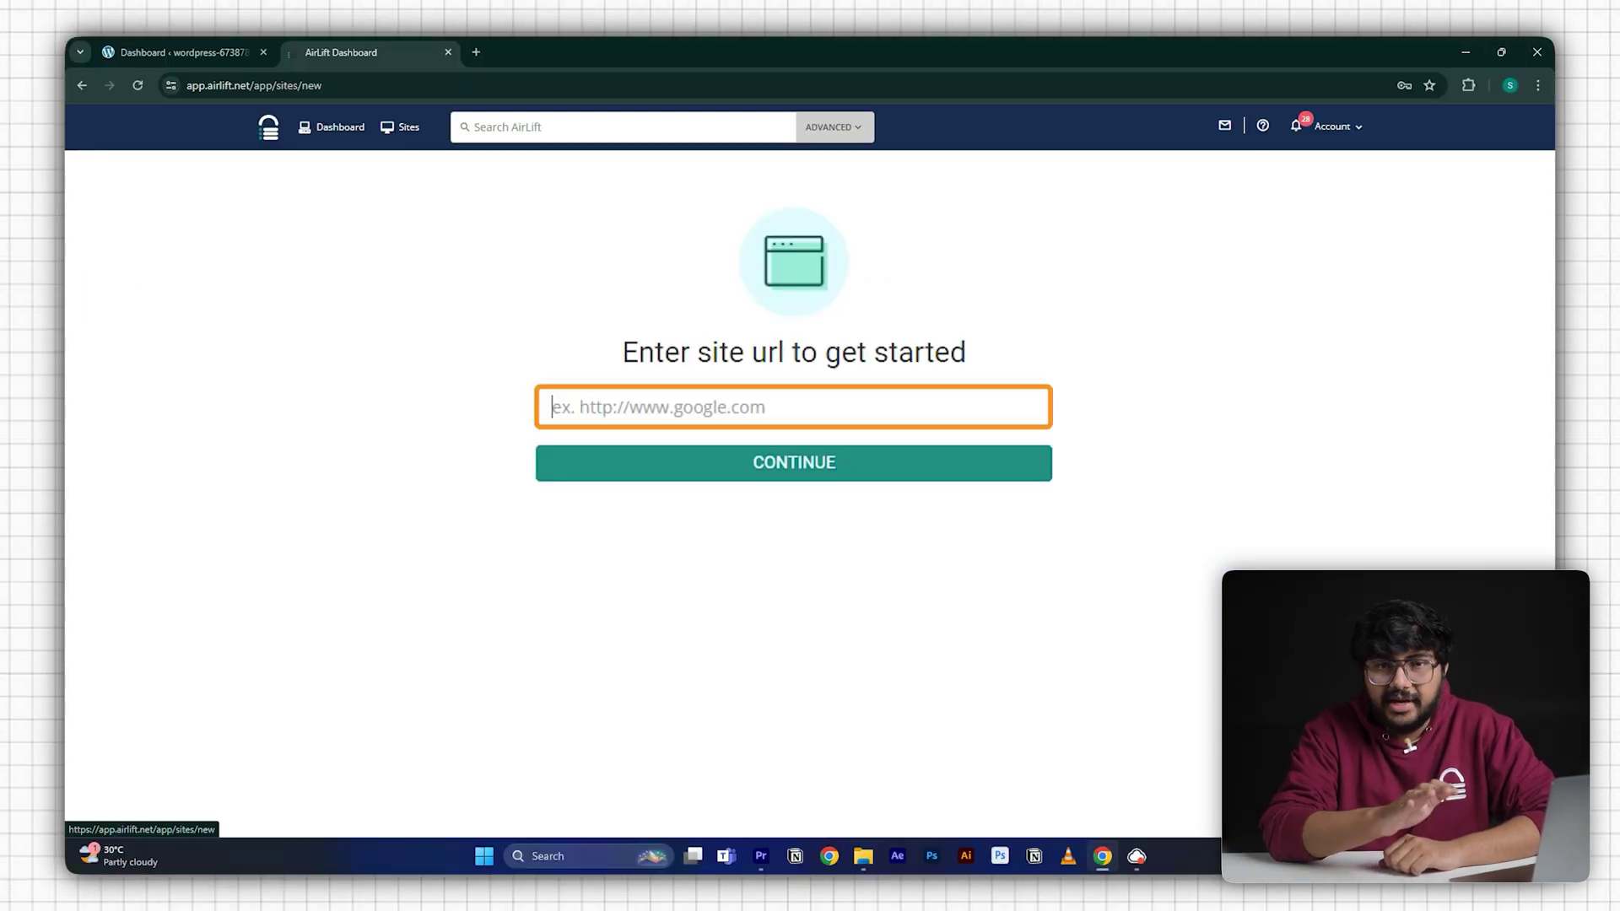
Paste the site's address into AirLift's 'Enter site url' field.
{"action": "type", "text": "https://wordpress-673878-4448699.cloudwaysapps.com/"}
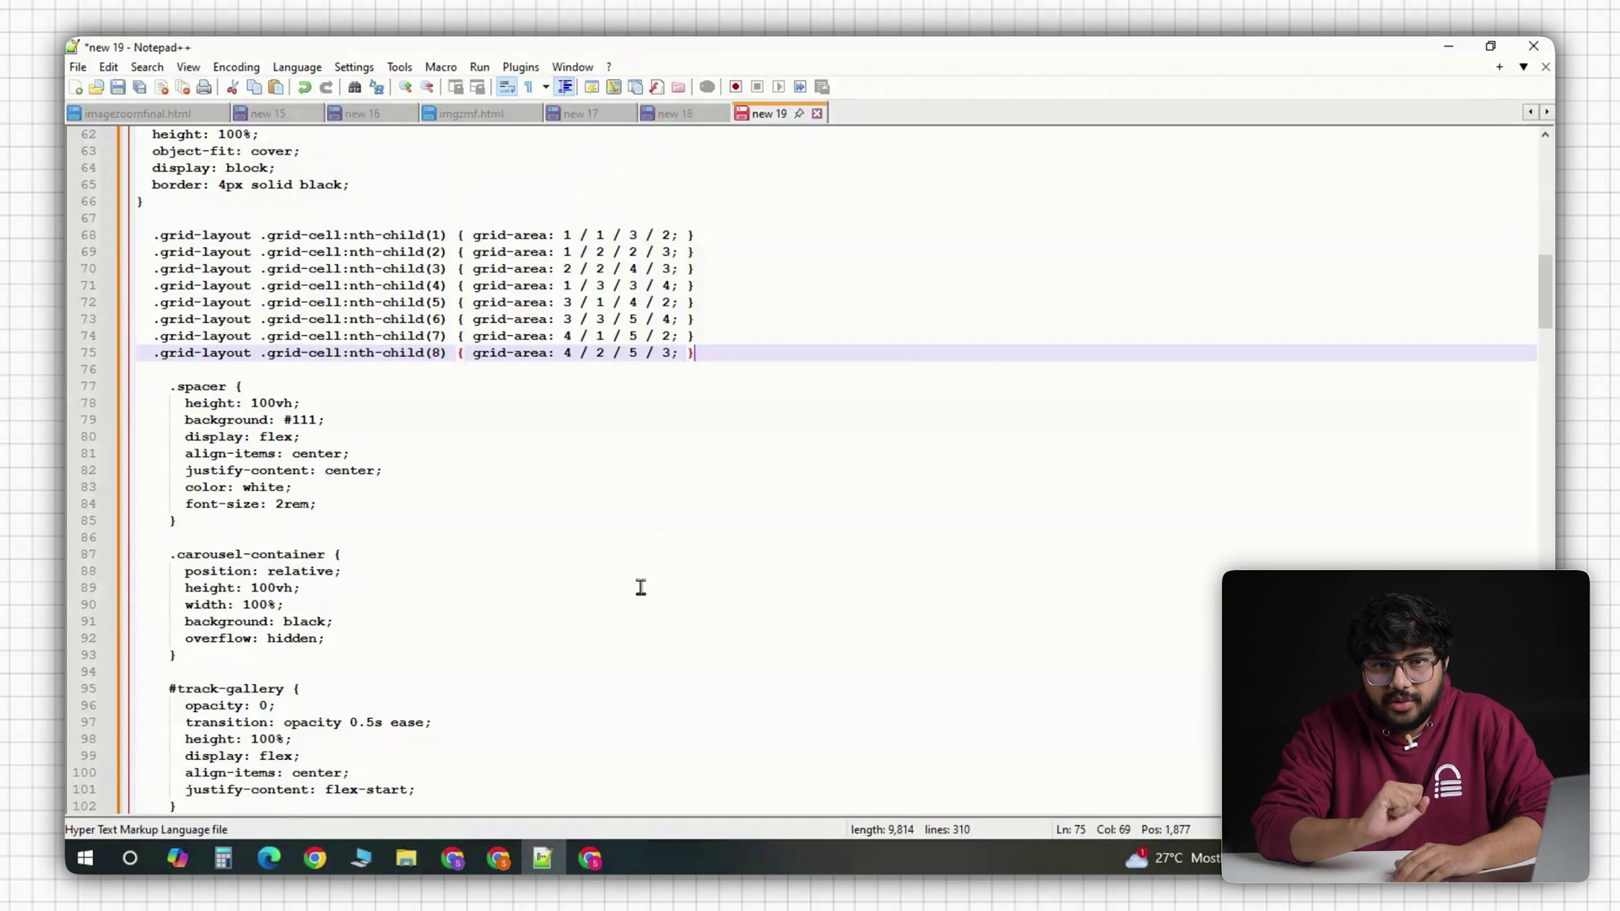
{"action": "left_click", "coordinate": [533, 861]}
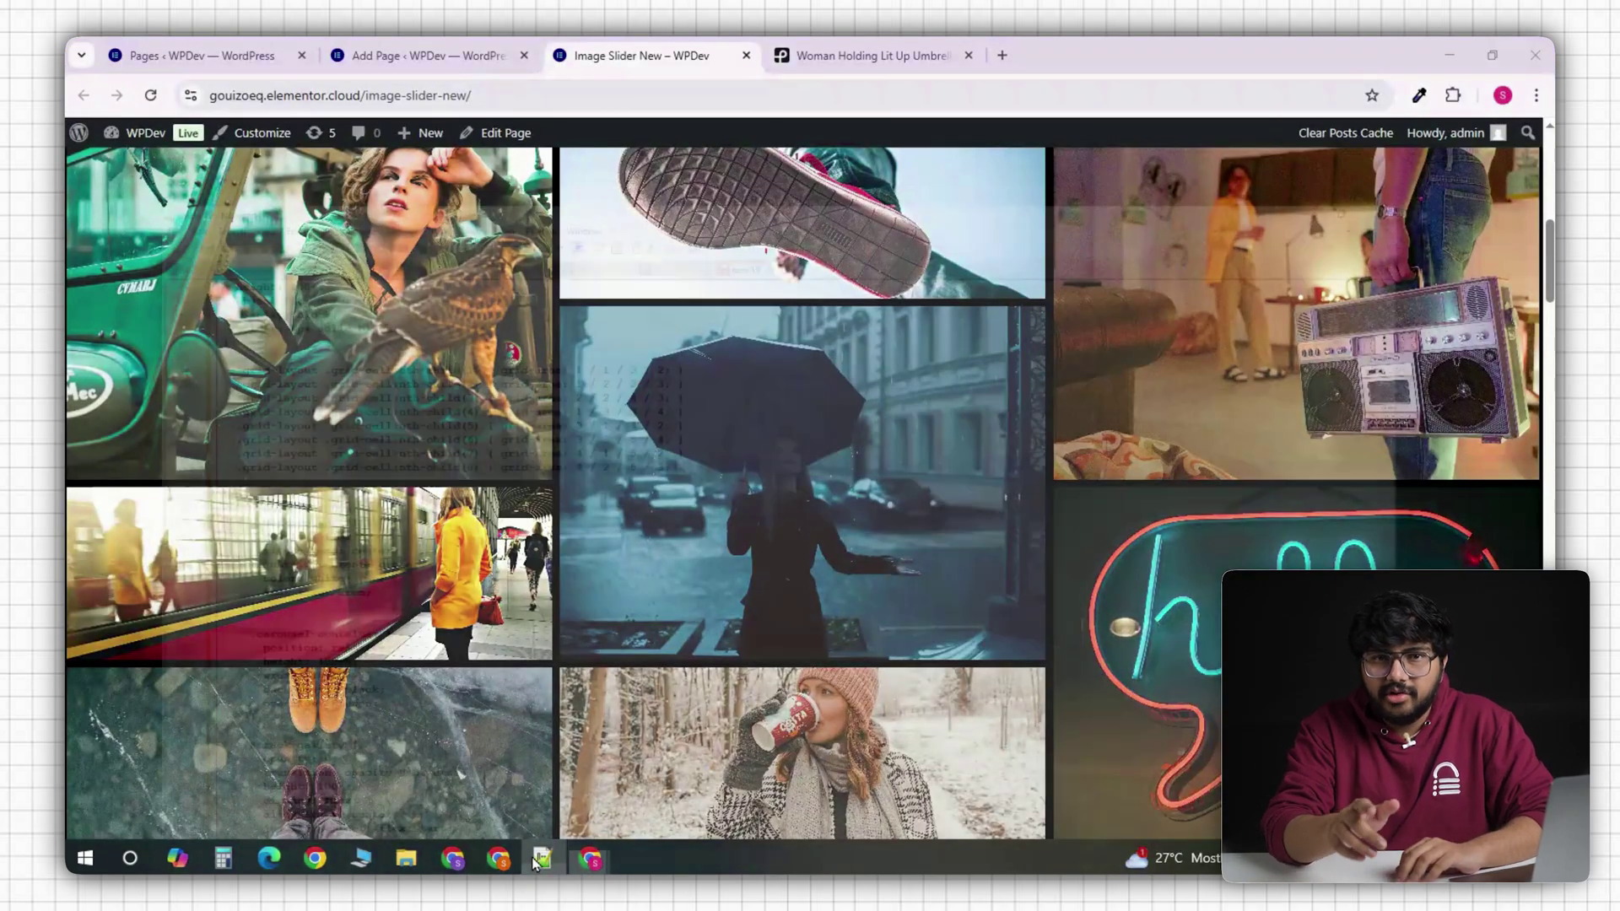
{"action": "left_click", "coordinate": [533, 860]}
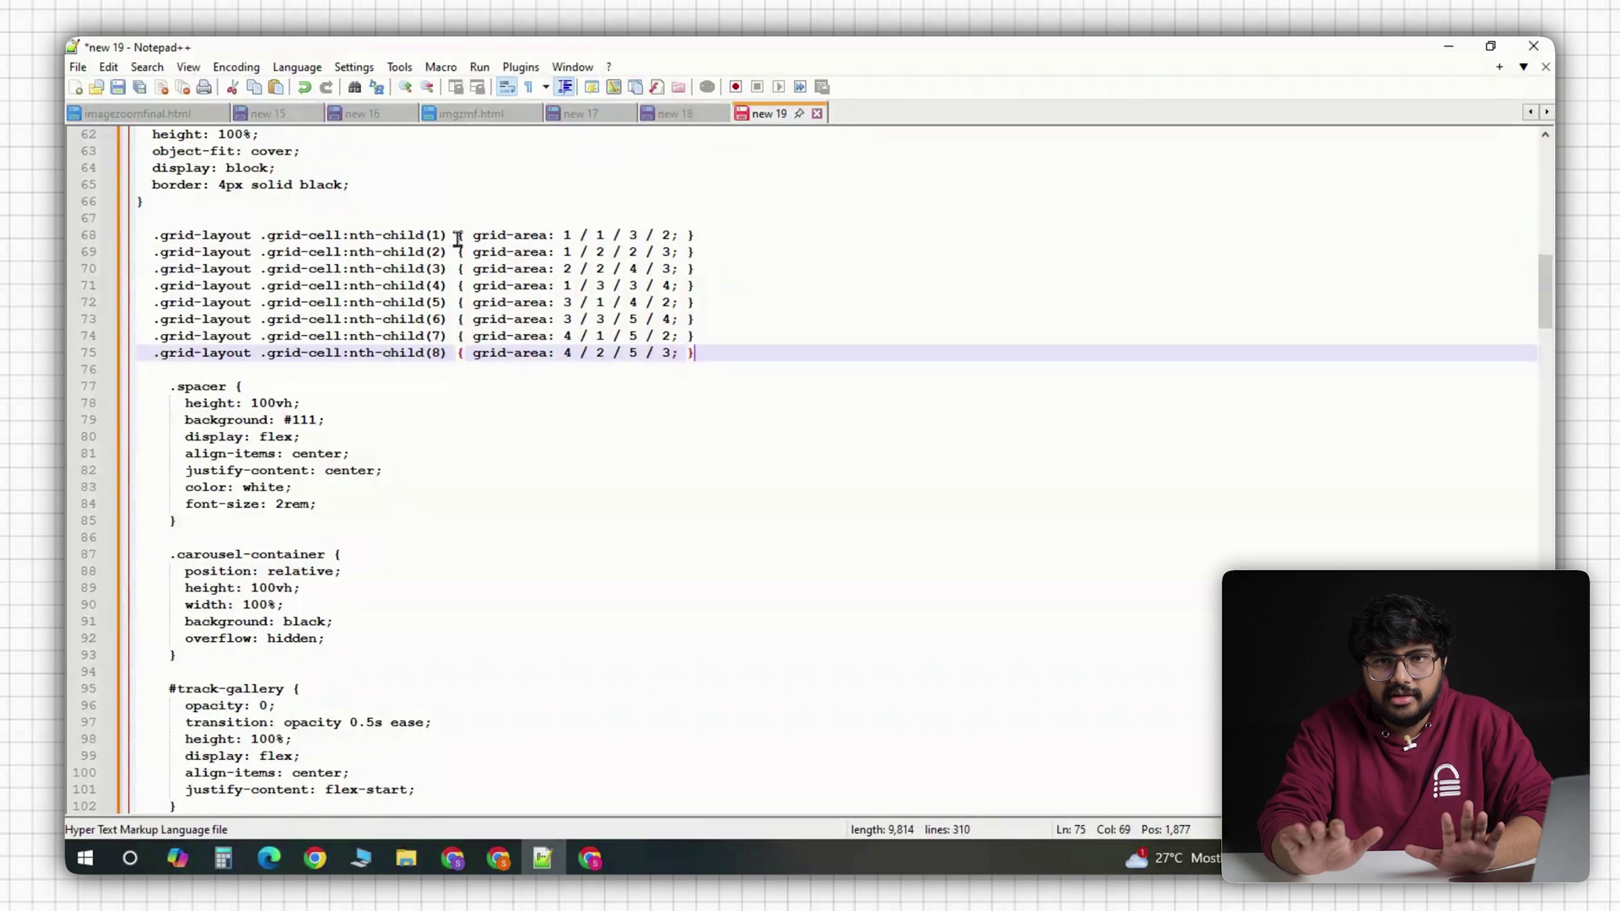
{"action": "left_click_drag", "start_coordinate": [473, 237], "coordinate": [656, 237]}
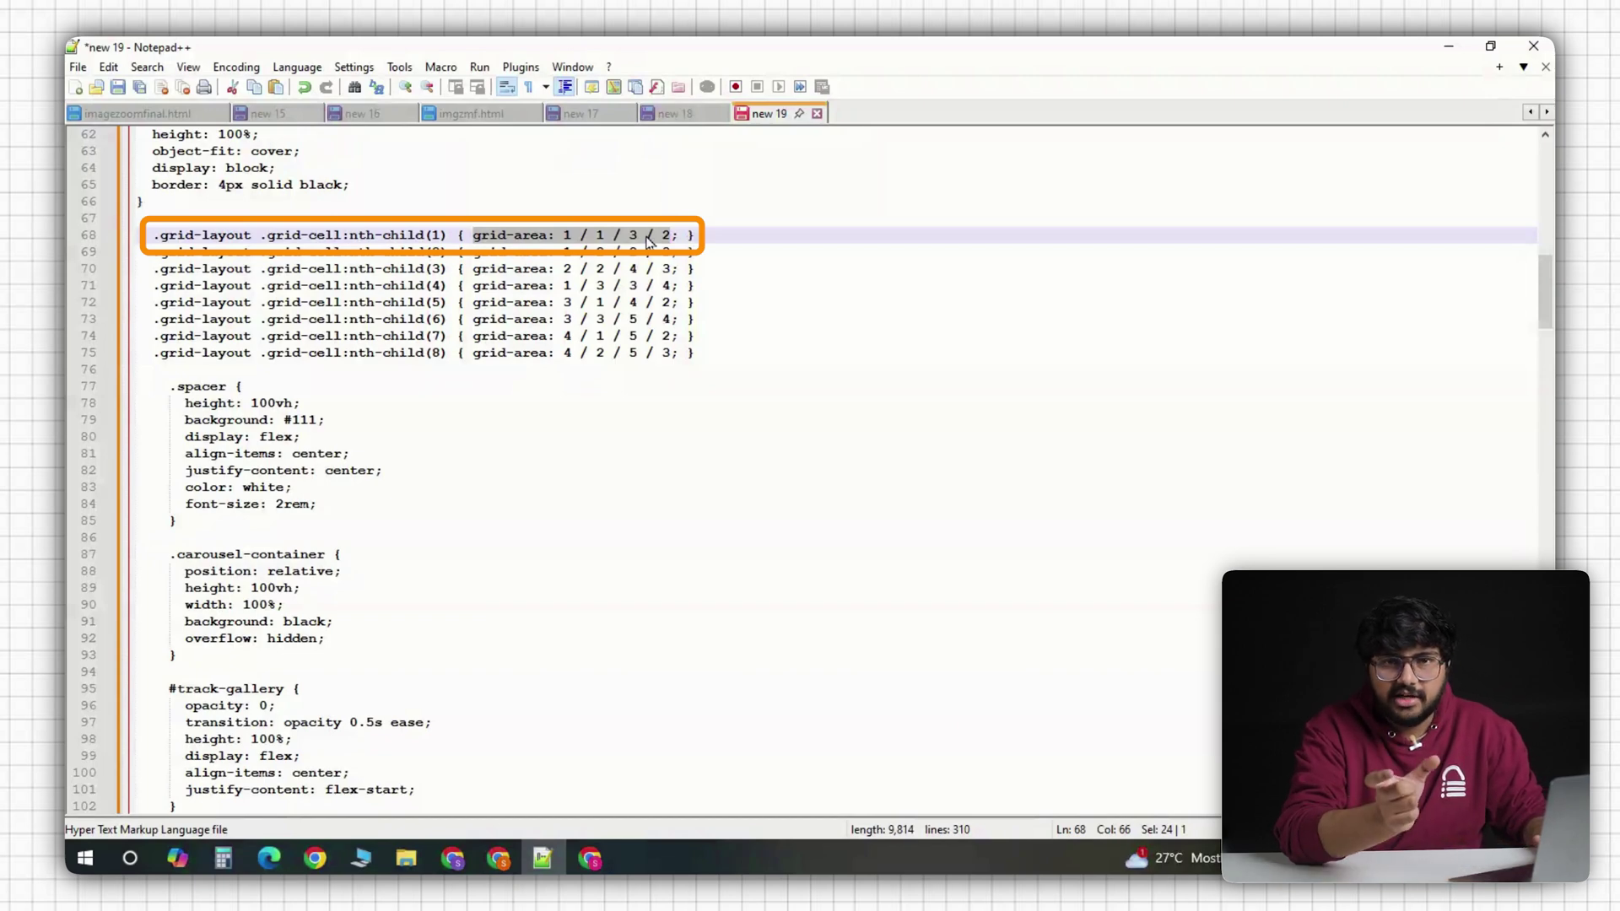
{"action": "left_click", "coordinate": [708, 268]}
{"action": "scroll", "coordinate": [468, 372], "scroll_direction": "up", "scroll_amount": 5}
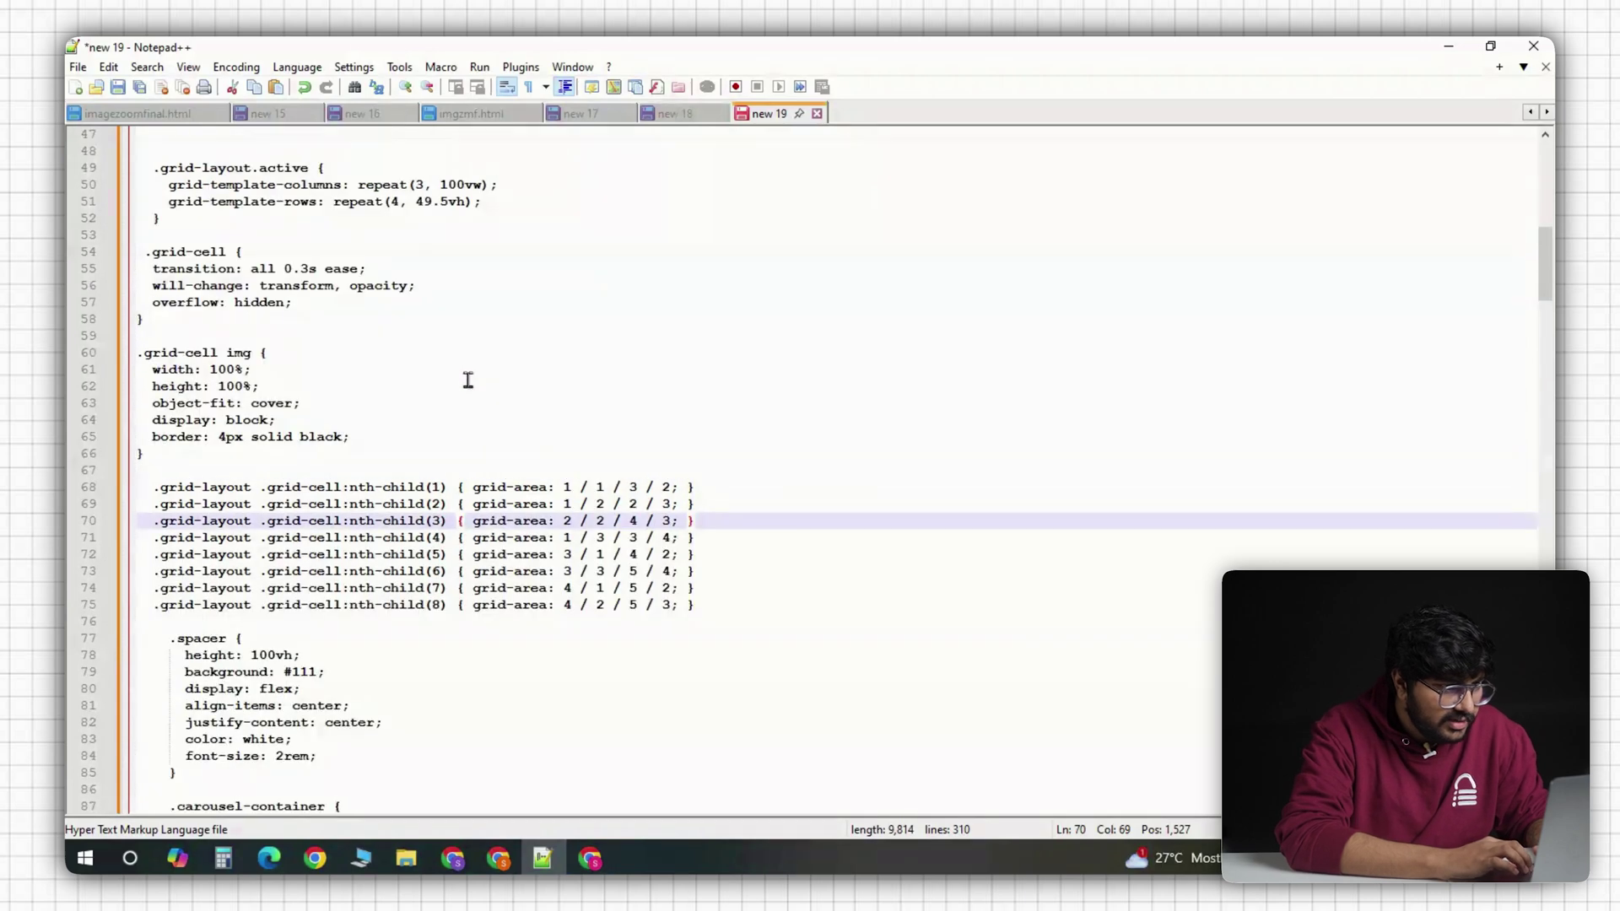
{"action": "scroll", "coordinate": [488, 423], "scroll_direction": "up", "scroll_amount": 3}
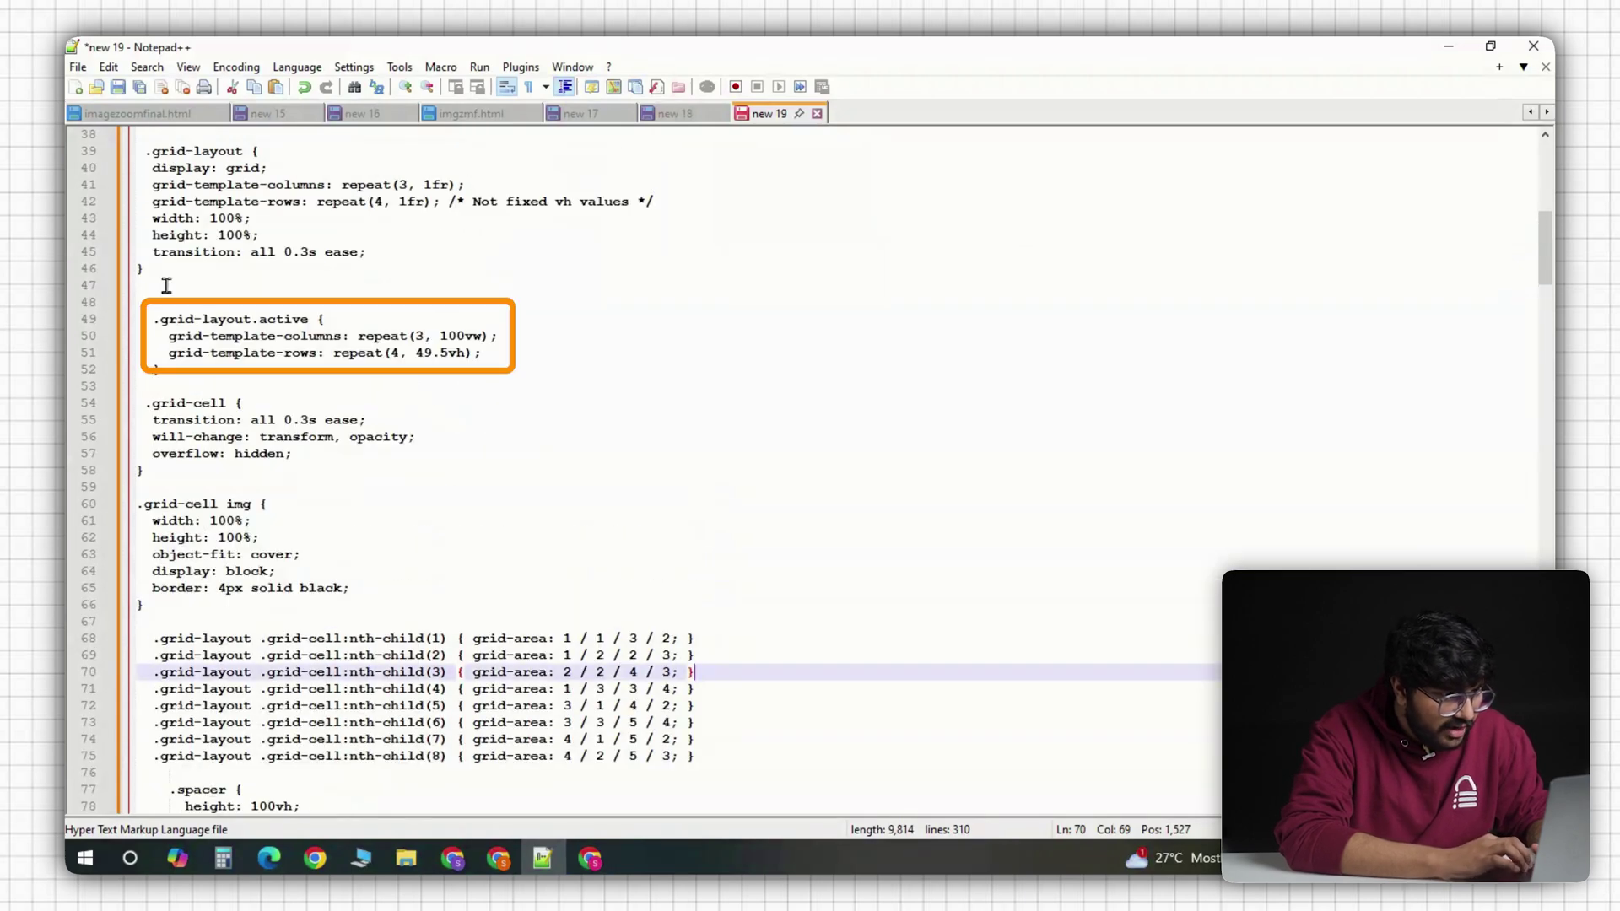
{"action": "left_click_drag", "start_coordinate": [154, 321], "coordinate": [186, 321]}
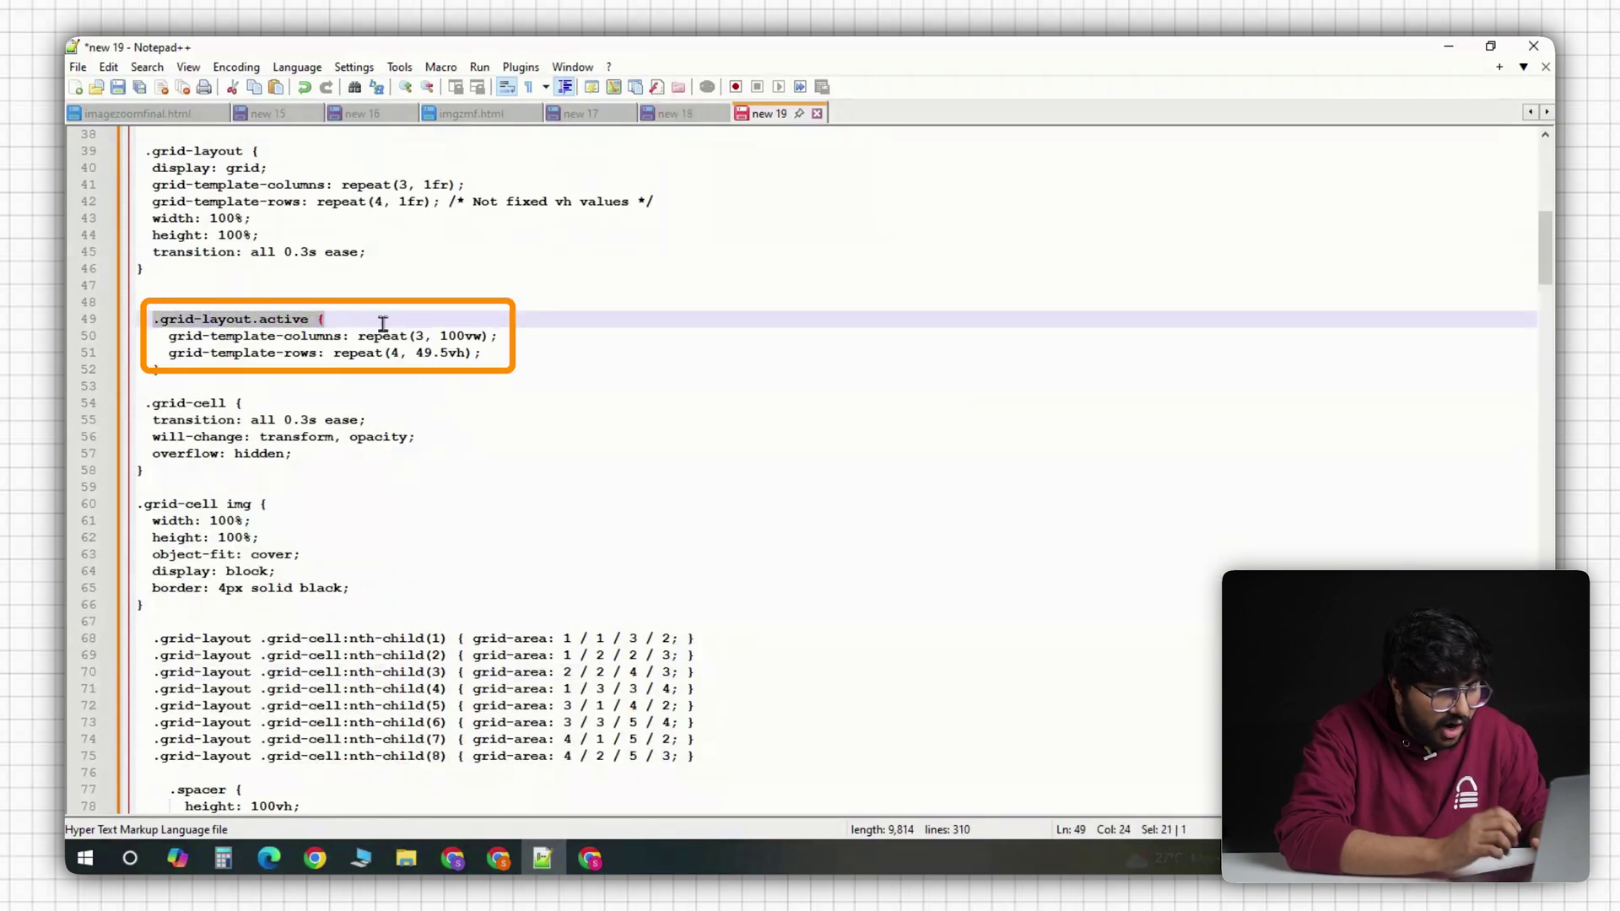
{"action": "left_click", "coordinate": [487, 356]}
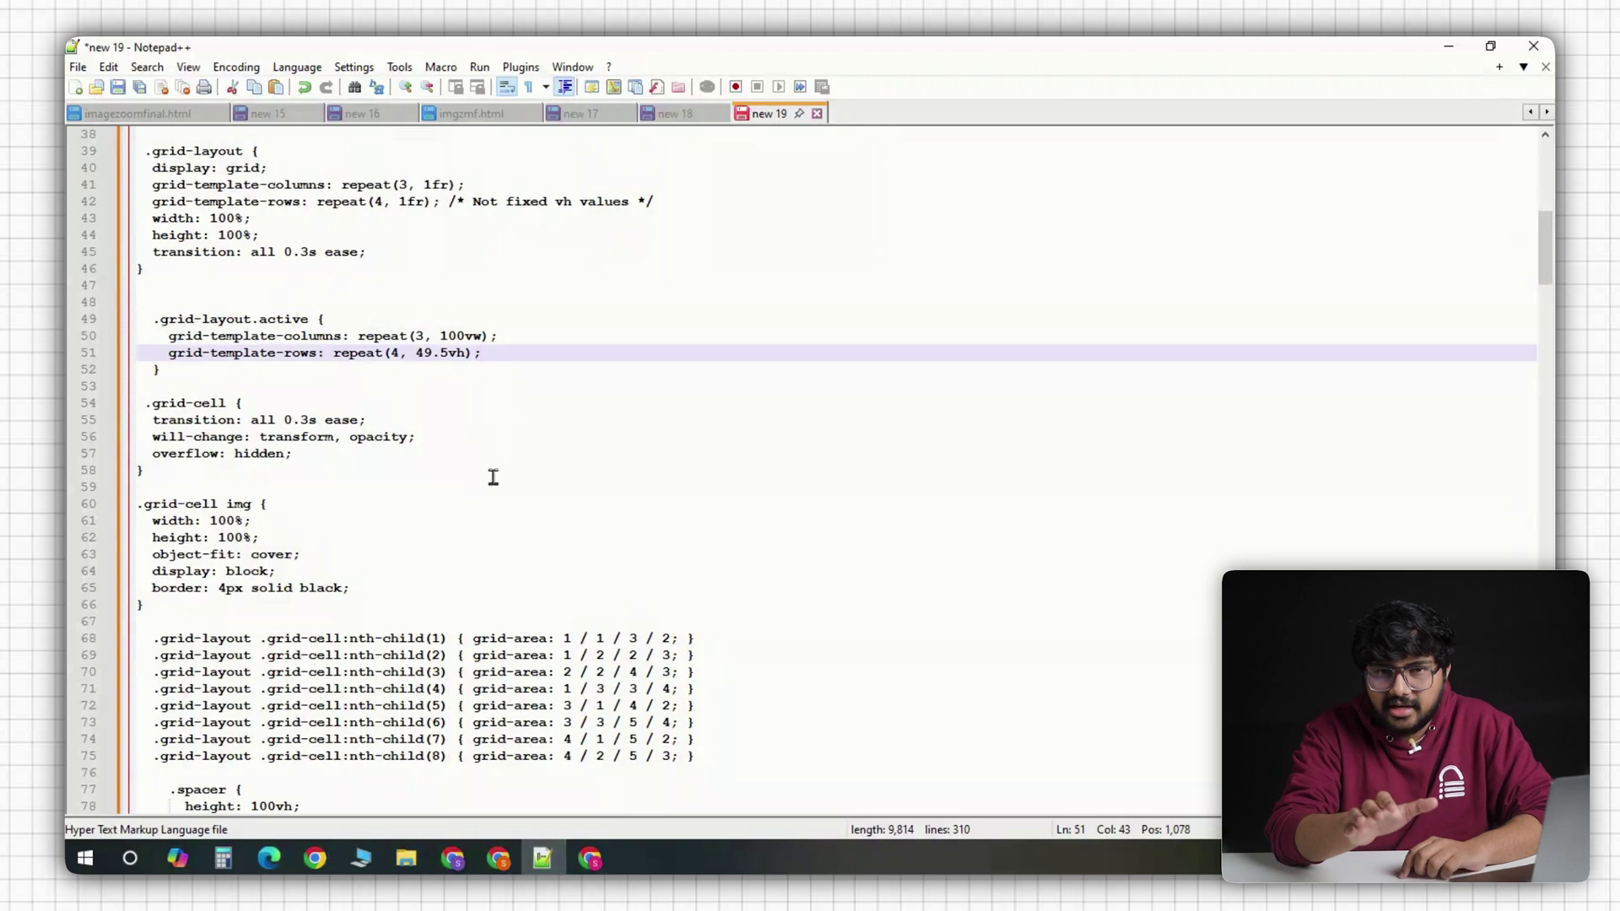
Paste a new pexels photo URL over the 'woman in rain' grid image link.
{"action": "scroll", "coordinate": [493, 477], "scroll_direction": "down", "scroll_amount": 20}
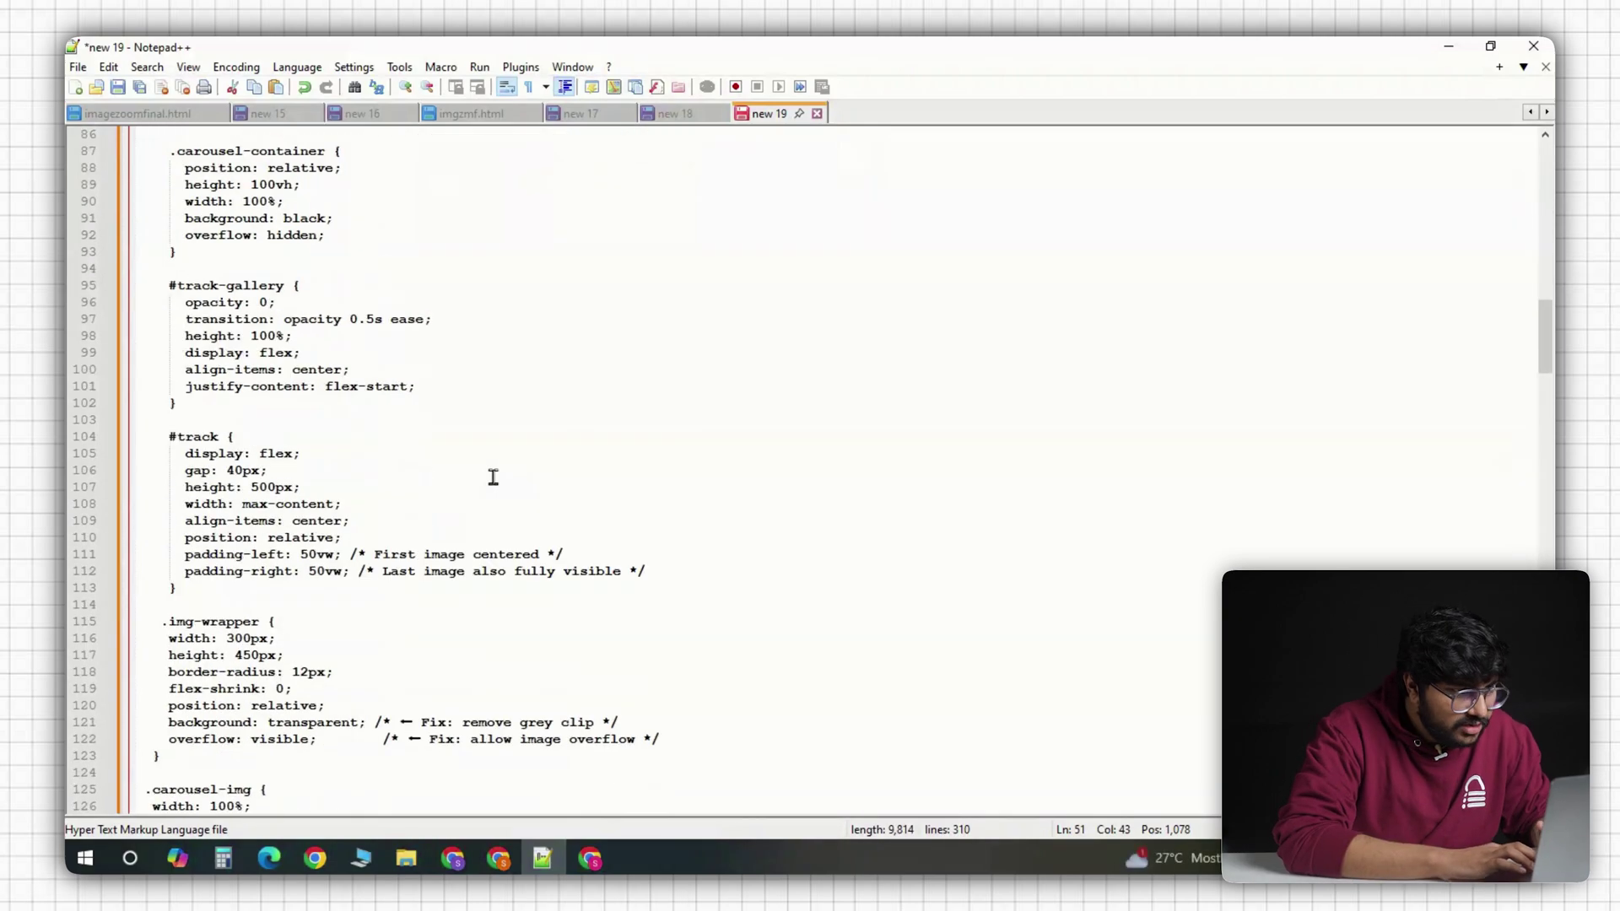
{"action": "scroll", "coordinate": [493, 477], "scroll_direction": "down", "scroll_amount": 5}
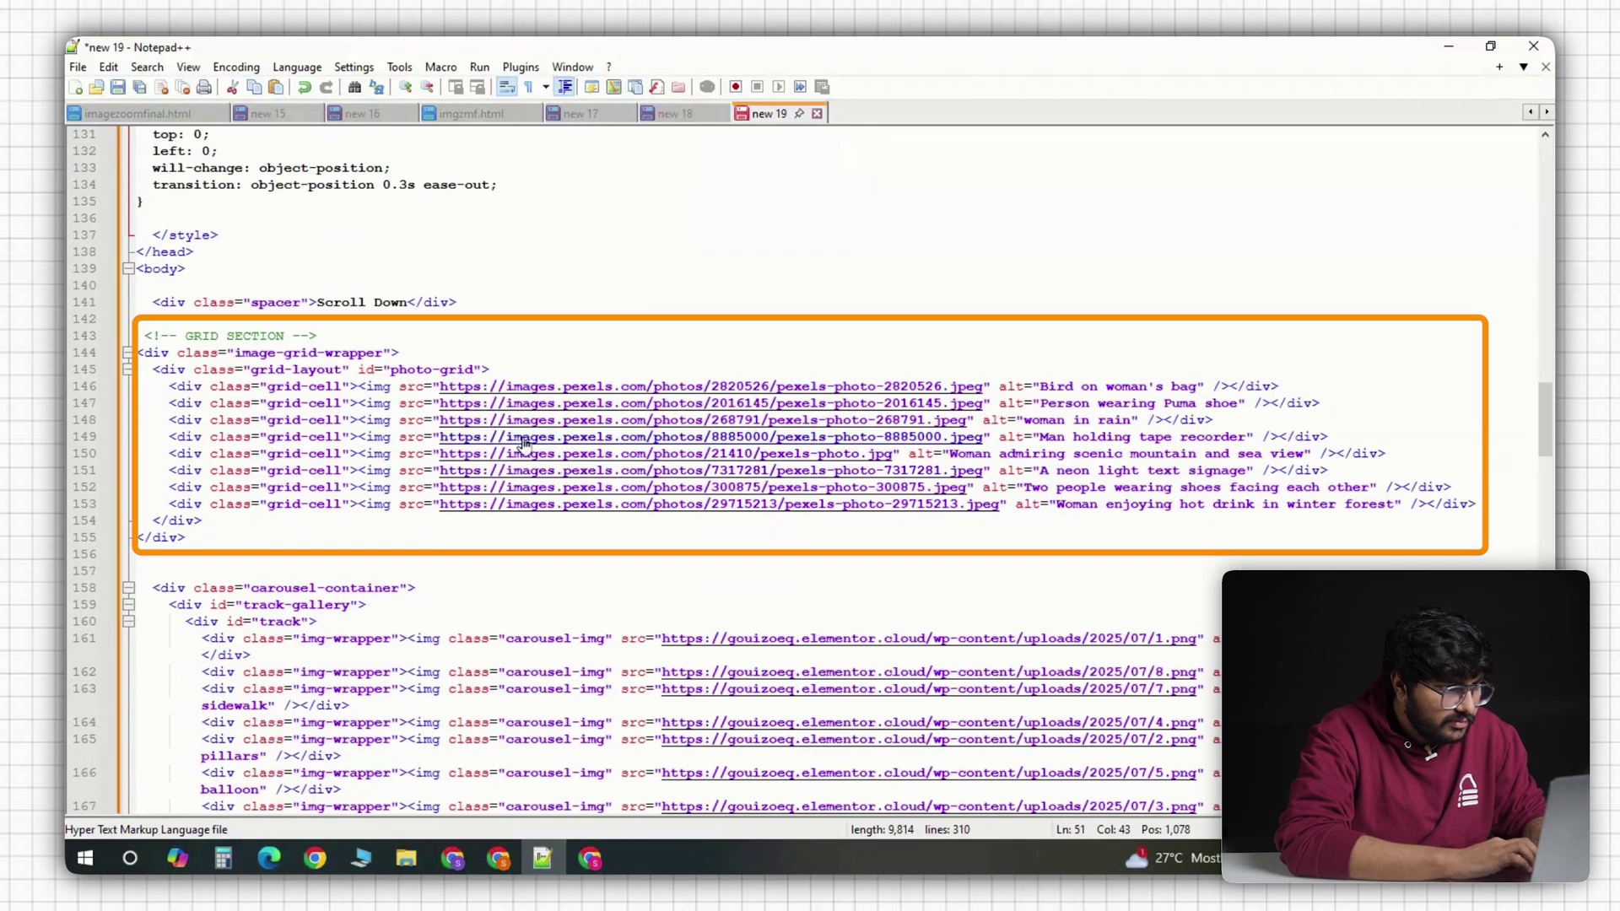
{"action": "left_click_drag", "start_coordinate": [140, 352], "coordinate": [291, 533]}
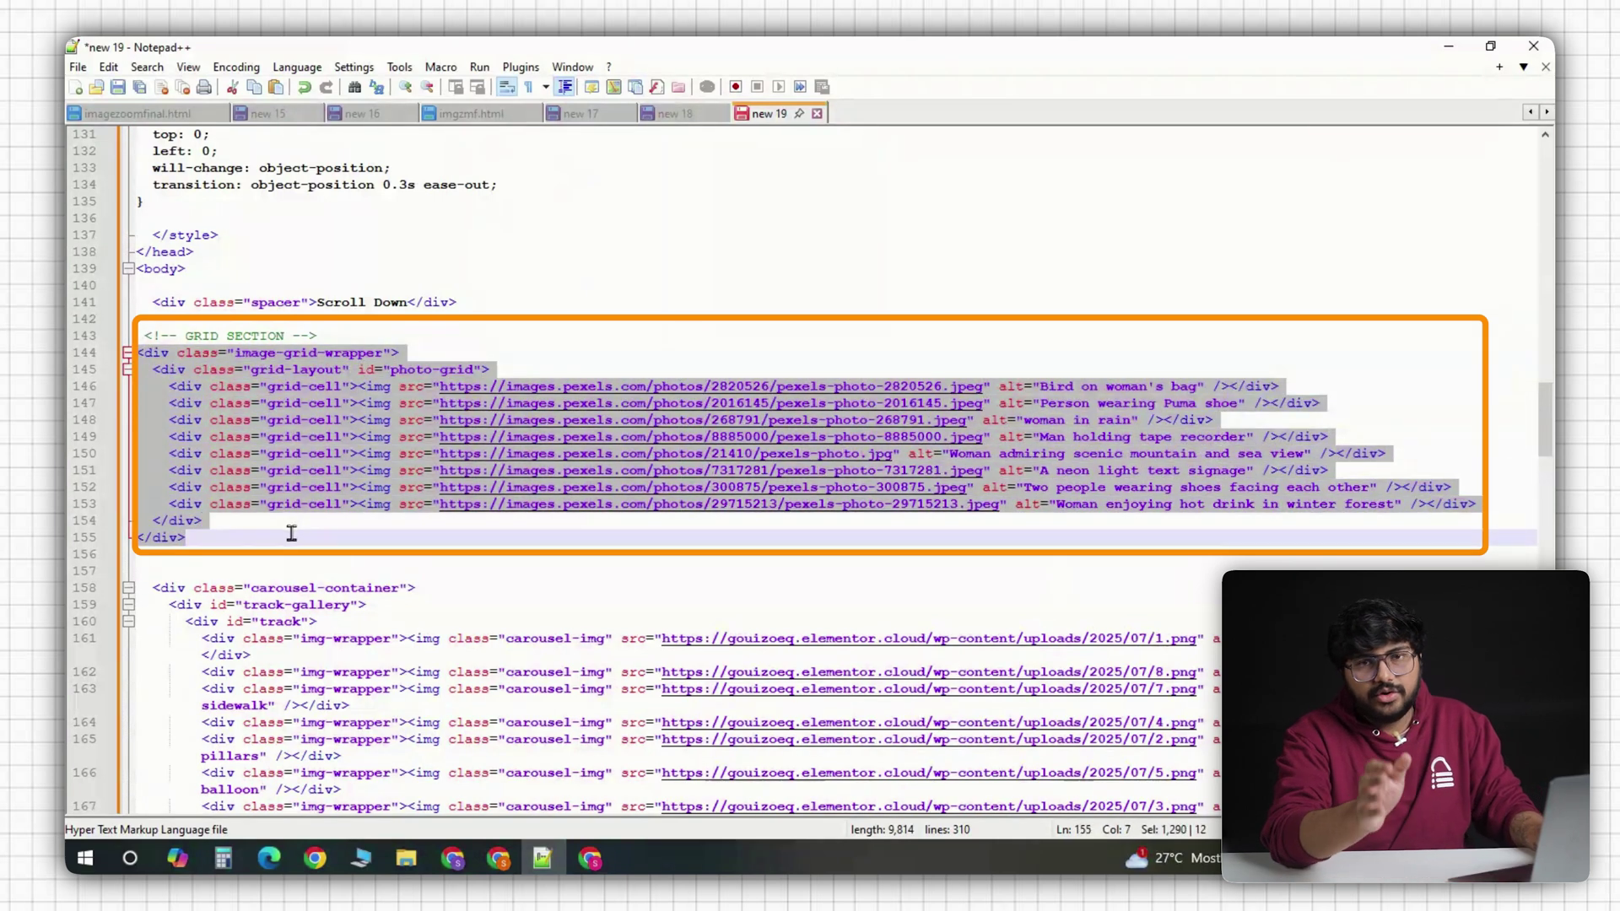
{"action": "left_click", "coordinate": [358, 550]}
{"action": "left_click", "coordinate": [439, 420]}
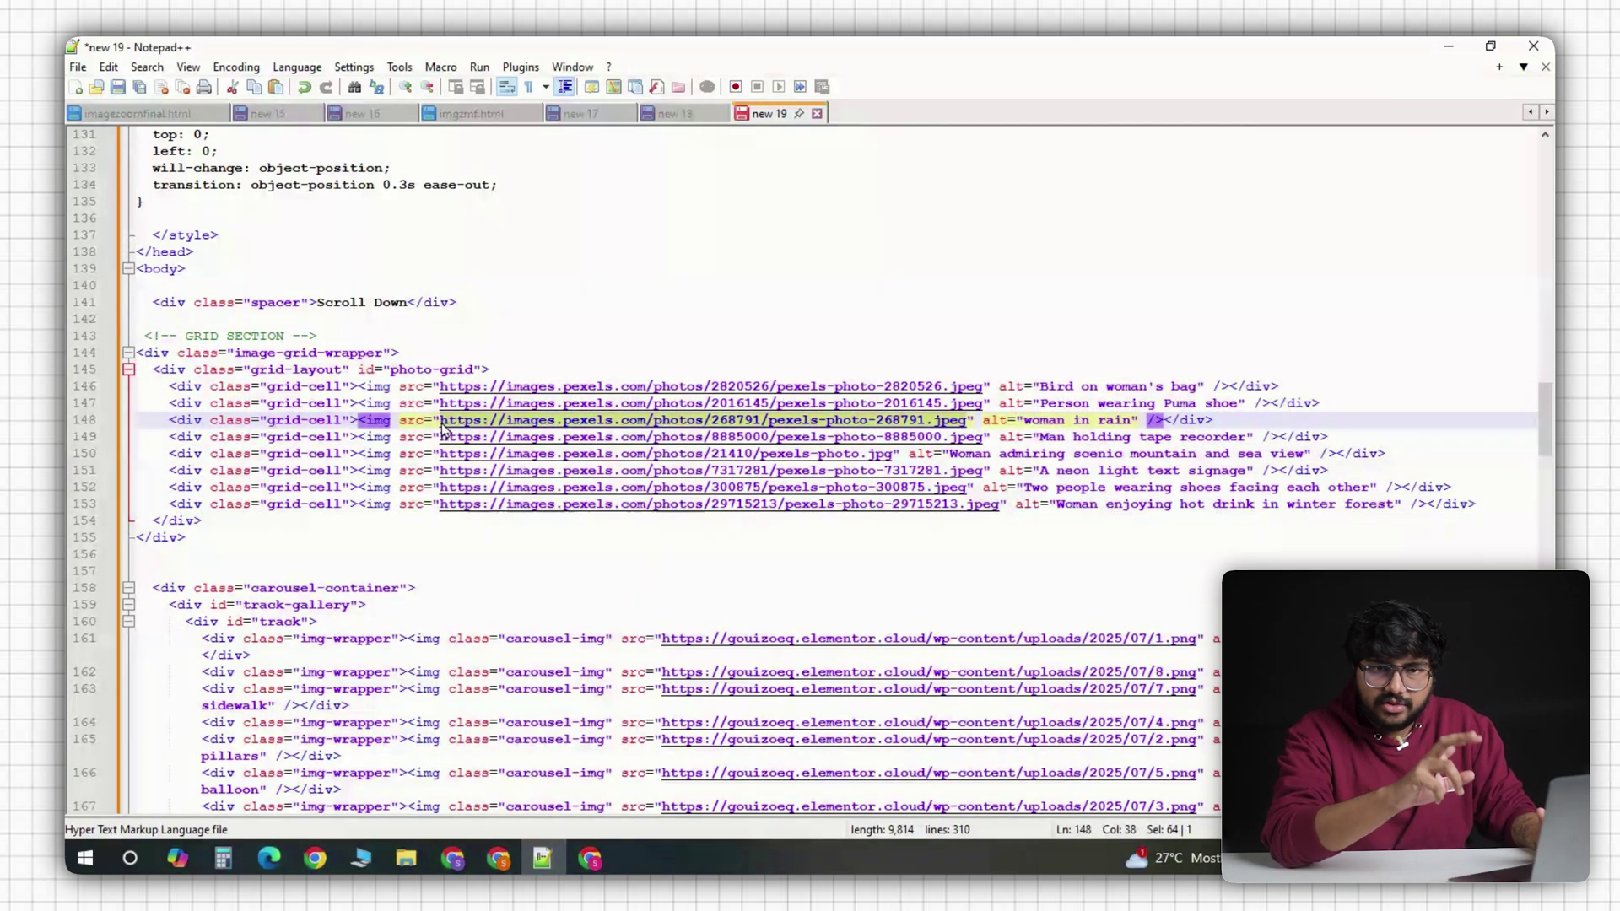
{"action": "key", "text": "ctrl+v"}
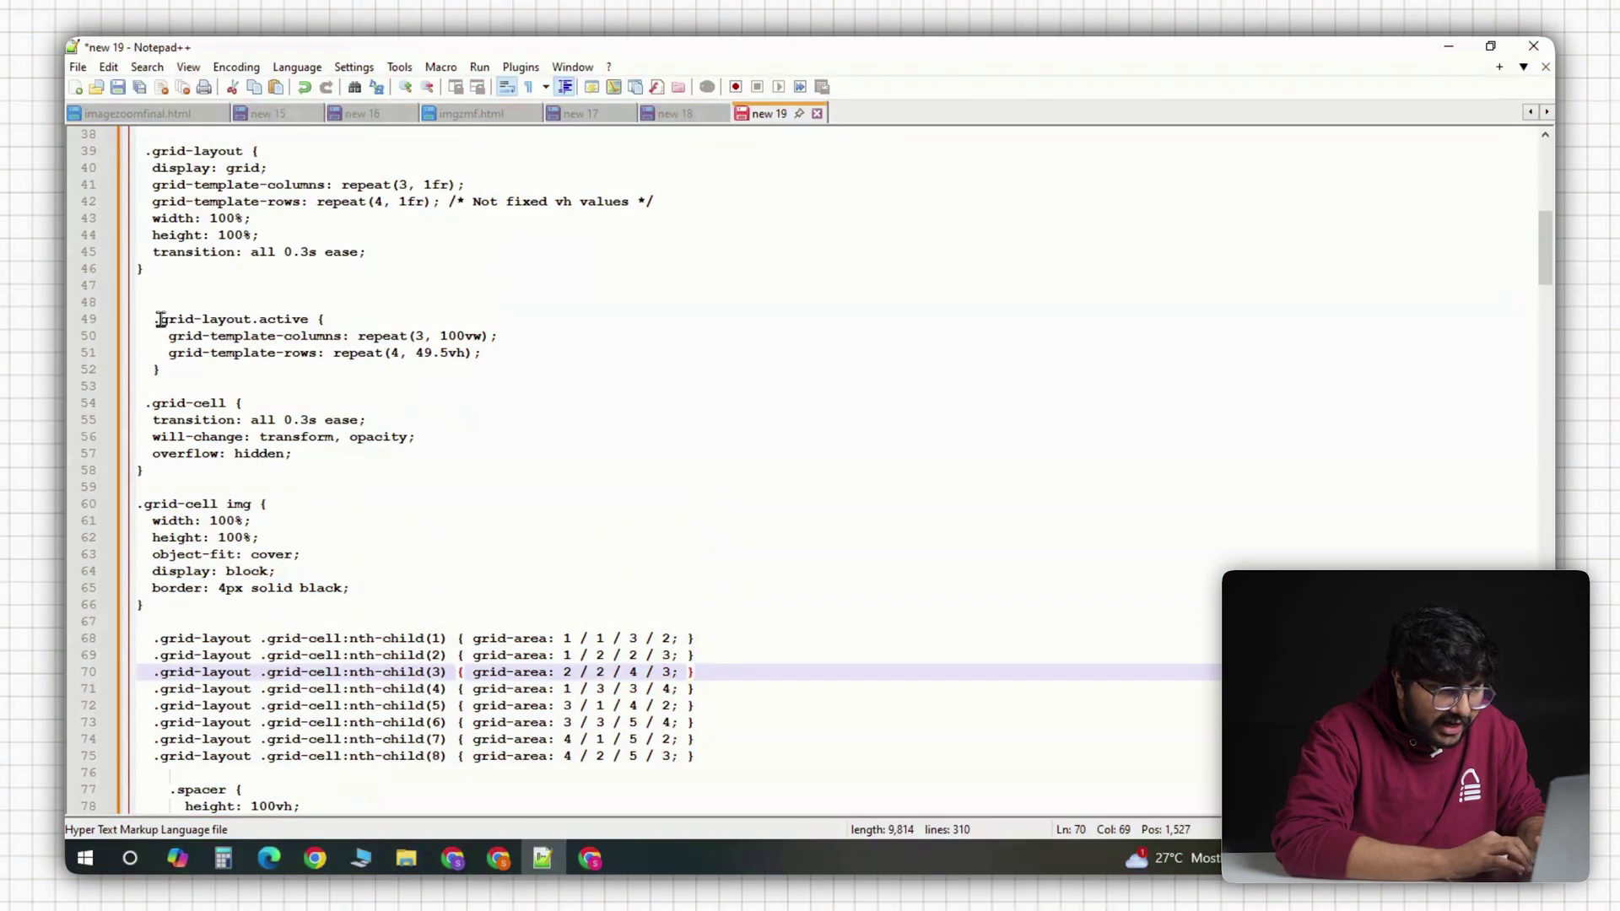
Review the .grid-layout.active selector, then return to the live page in Chrome.
{"action": "left_click_drag", "start_coordinate": [159, 319], "coordinate": [383, 323]}
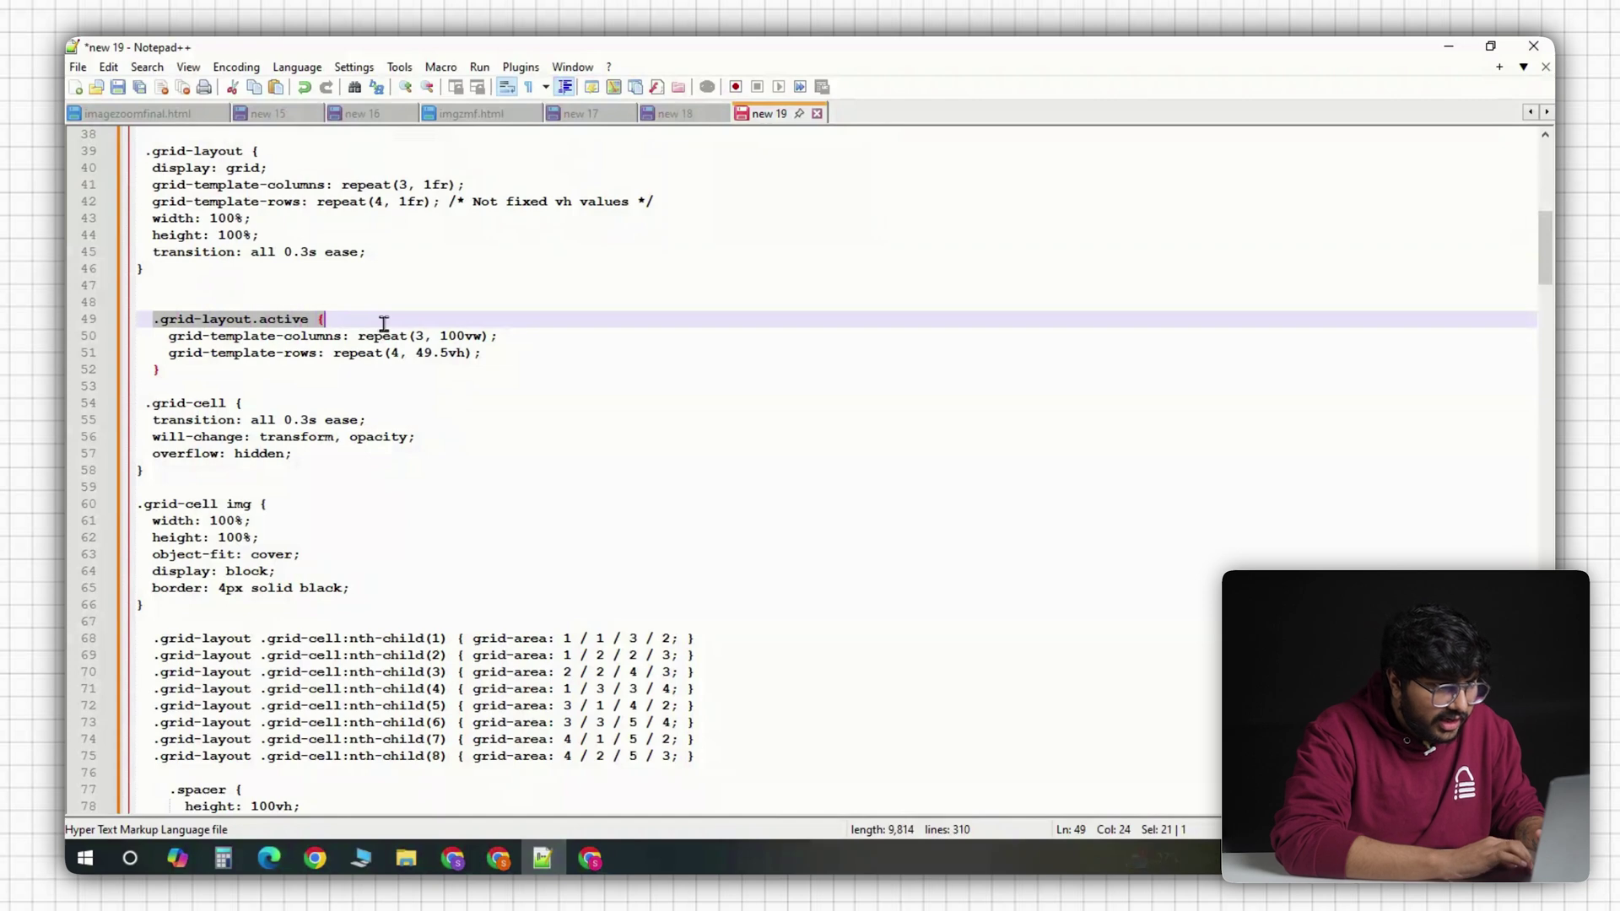
{"action": "left_click", "coordinate": [486, 357]}
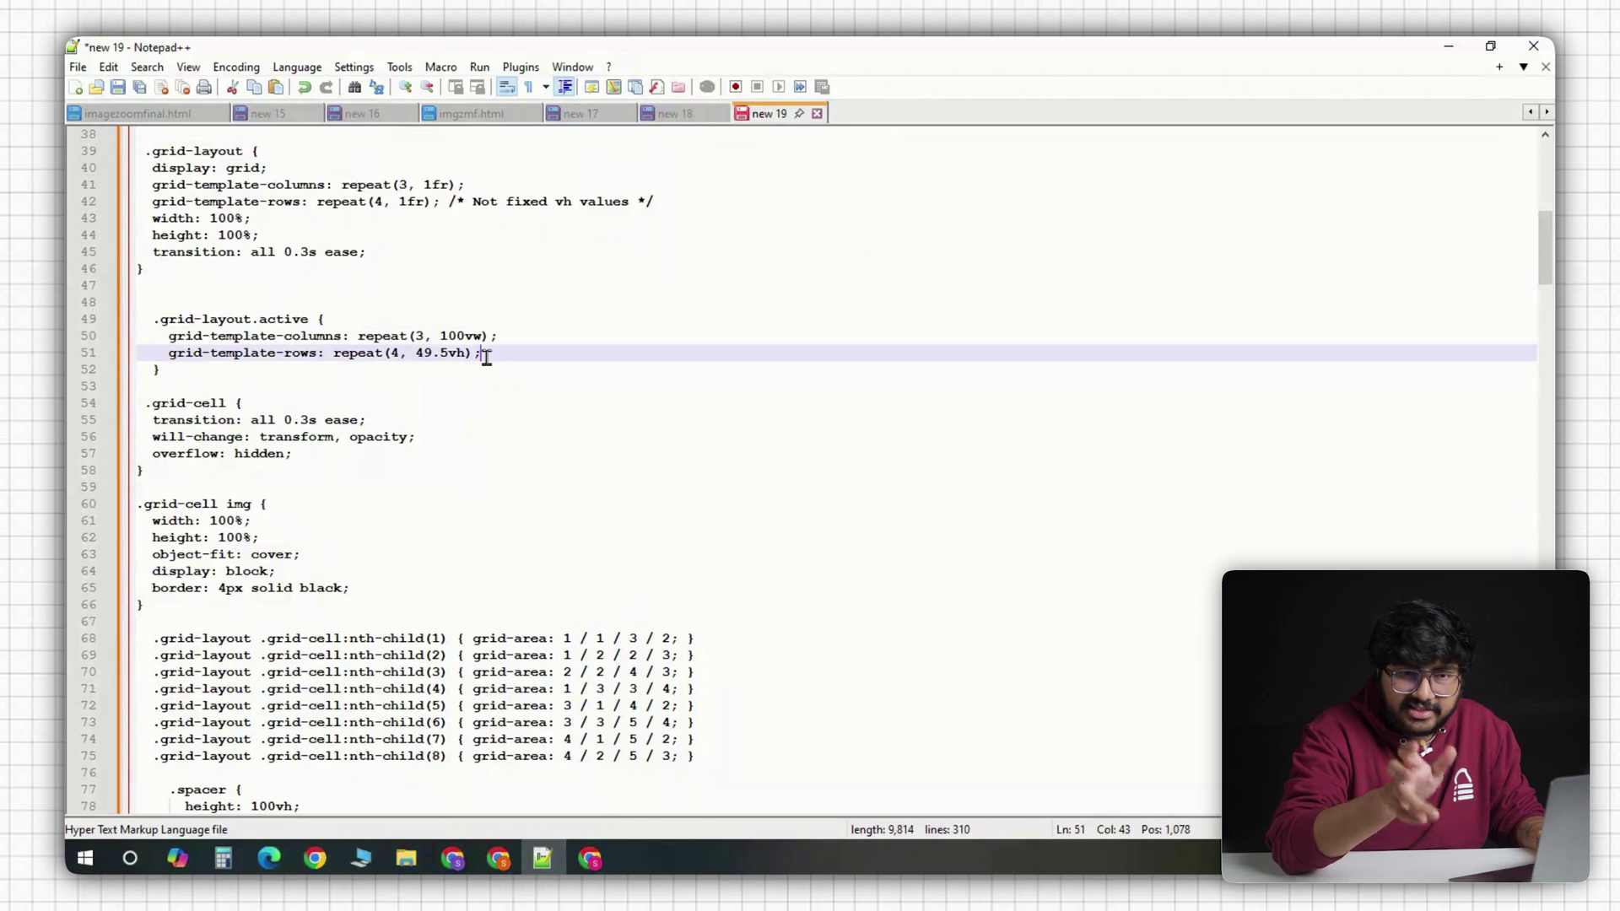
{"action": "key", "text": "alt+Tab"}
{"action": "scroll", "coordinate": [818, 487], "scroll_direction": "down", "scroll_amount": 3}
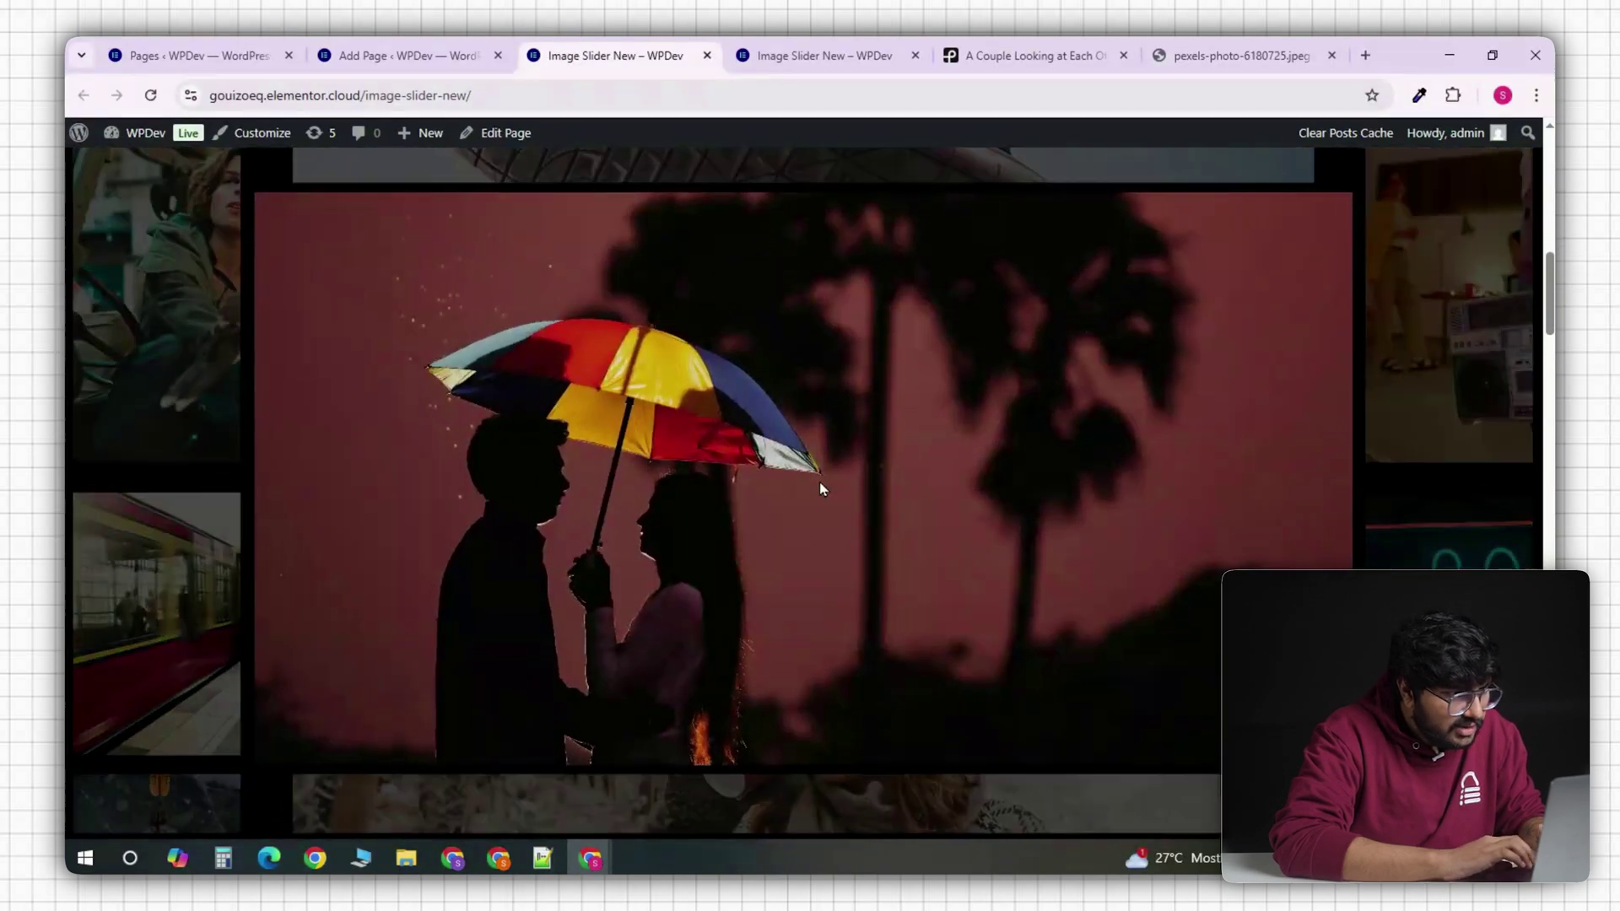
Scroll the live page to watch the grid zoom and slider, then bring Notepad++ back up.
{"action": "scroll", "coordinate": [818, 488], "scroll_direction": "down", "scroll_amount": 2}
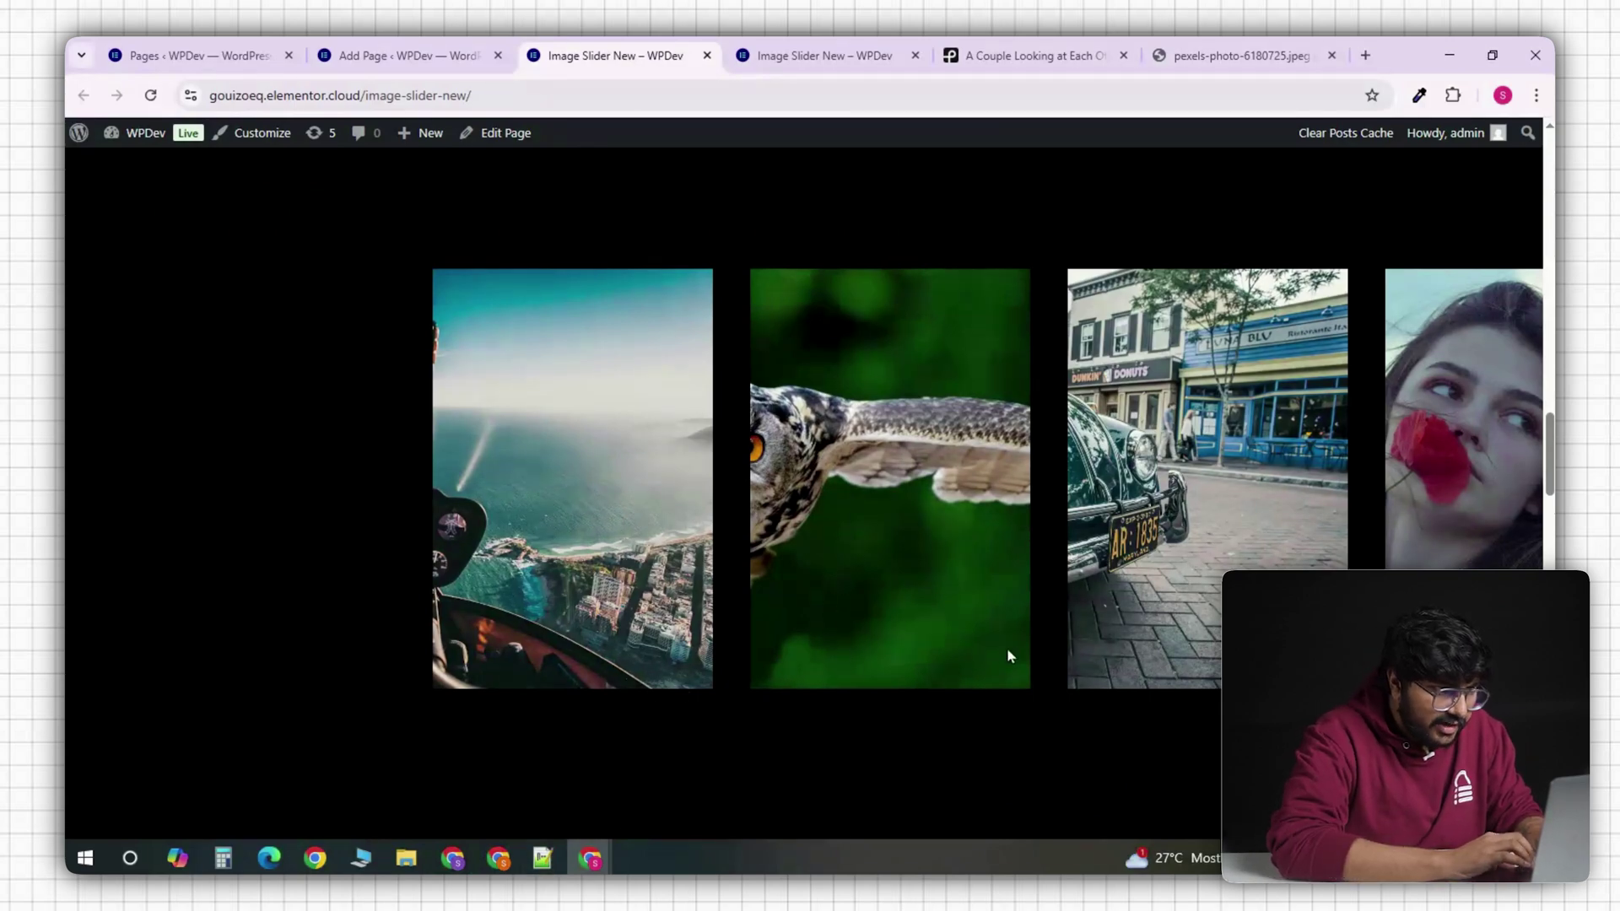
{"action": "left_click", "coordinate": [542, 858]}
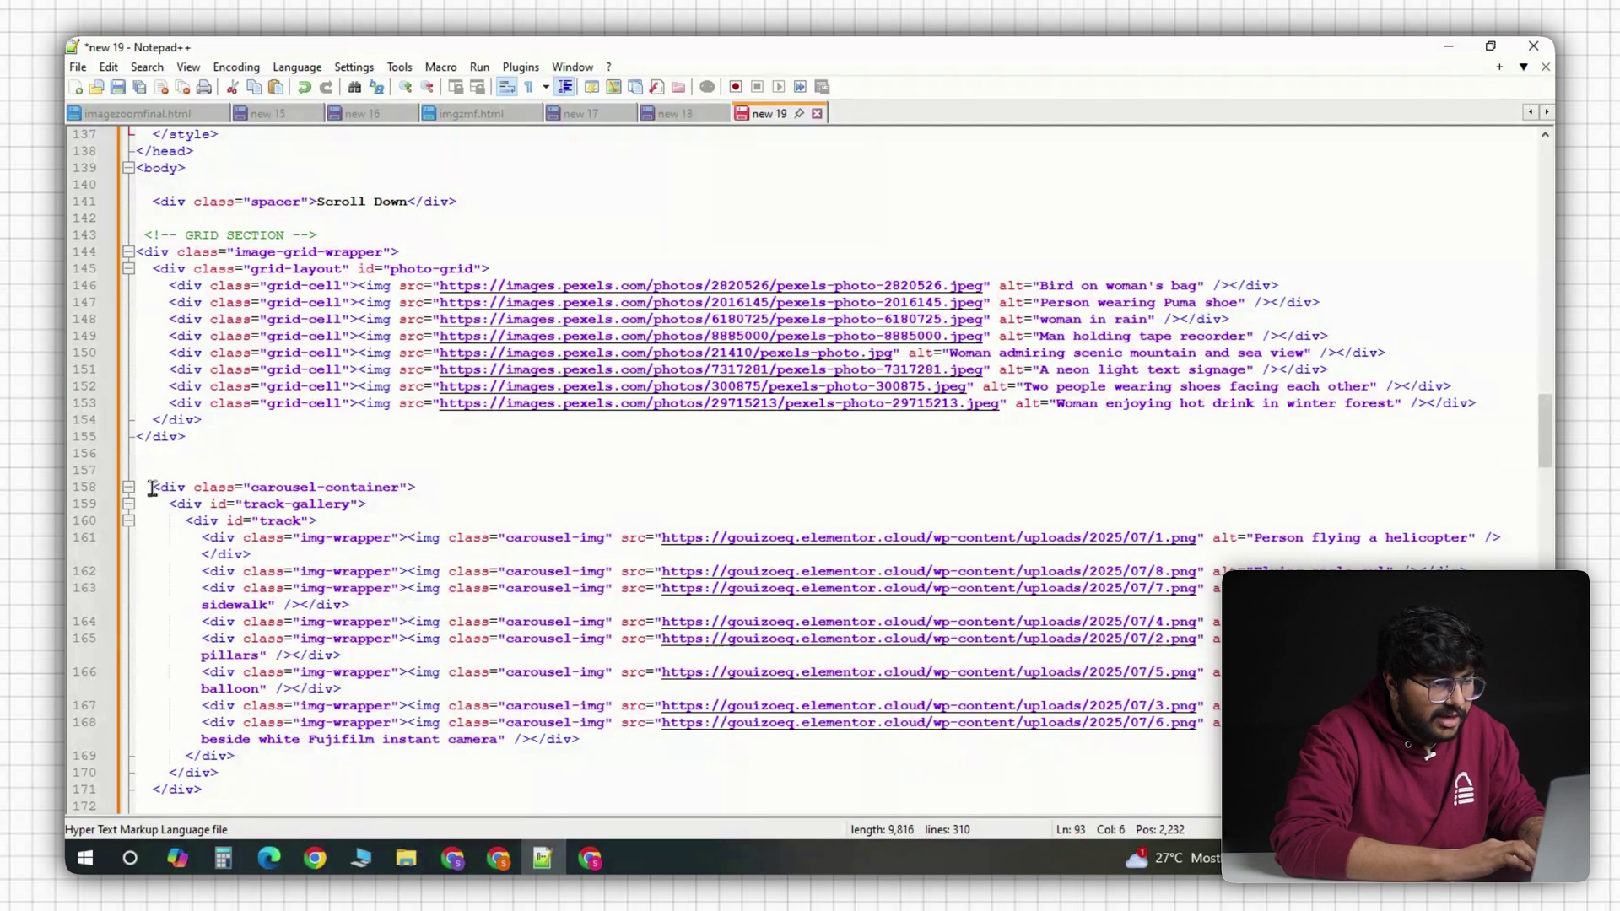
Place the caret at the end of the carousel div in Notepad++.
{"action": "left_click", "coordinate": [506, 772]}
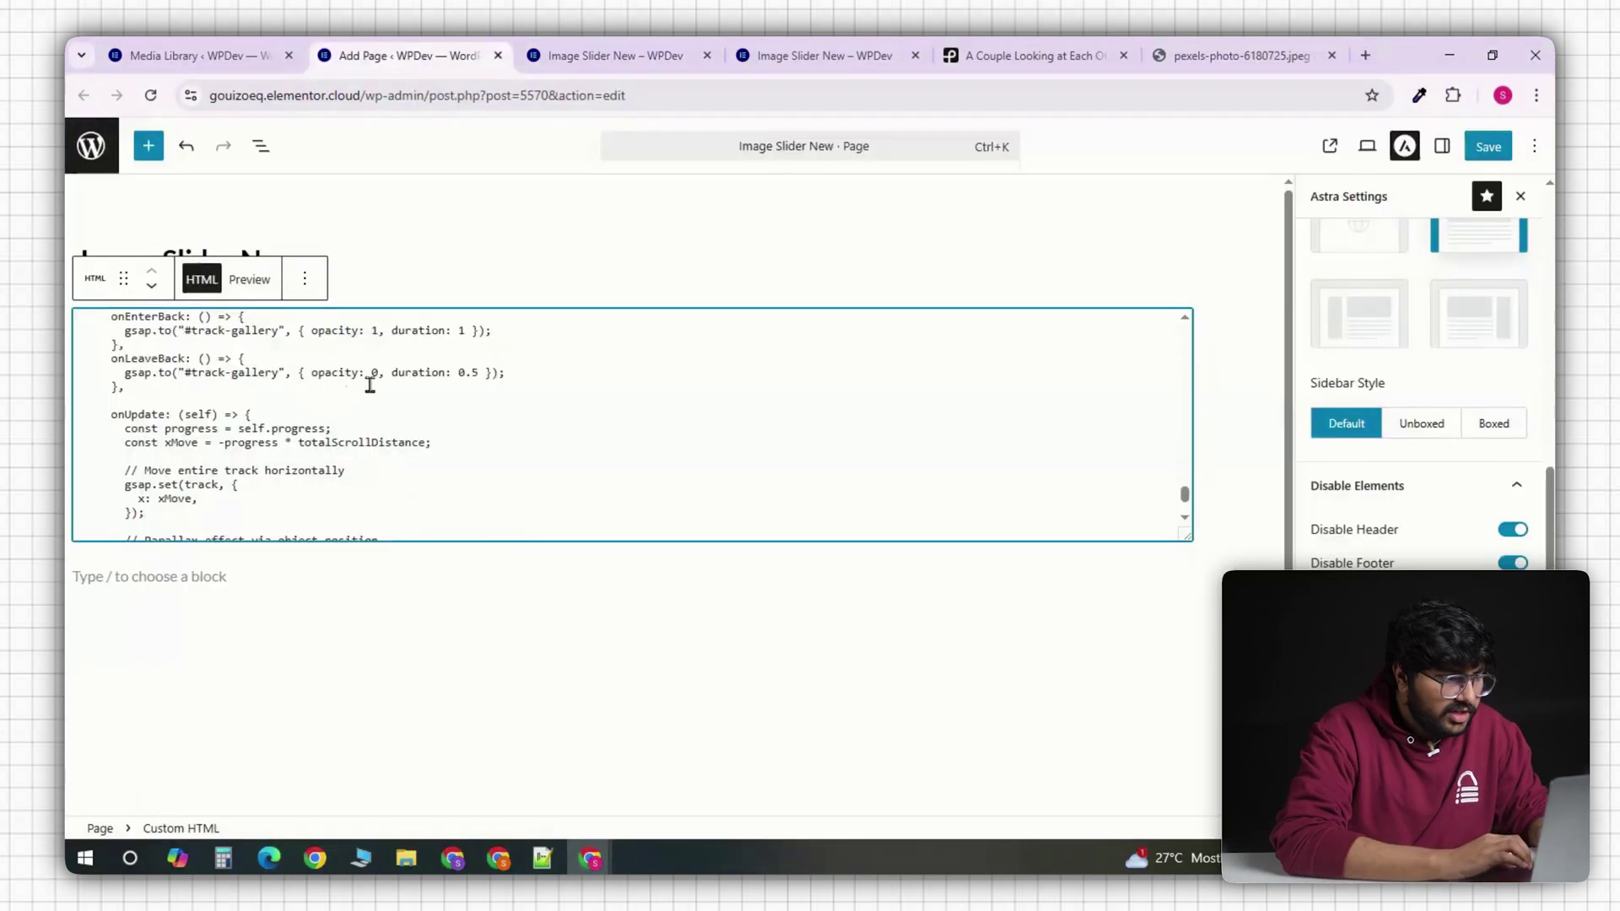
Change the pan multiplier from '* 40' to '* 80' and reload the live page.
{"action": "scroll", "coordinate": [369, 385], "scroll_direction": "down", "scroll_amount": 3}
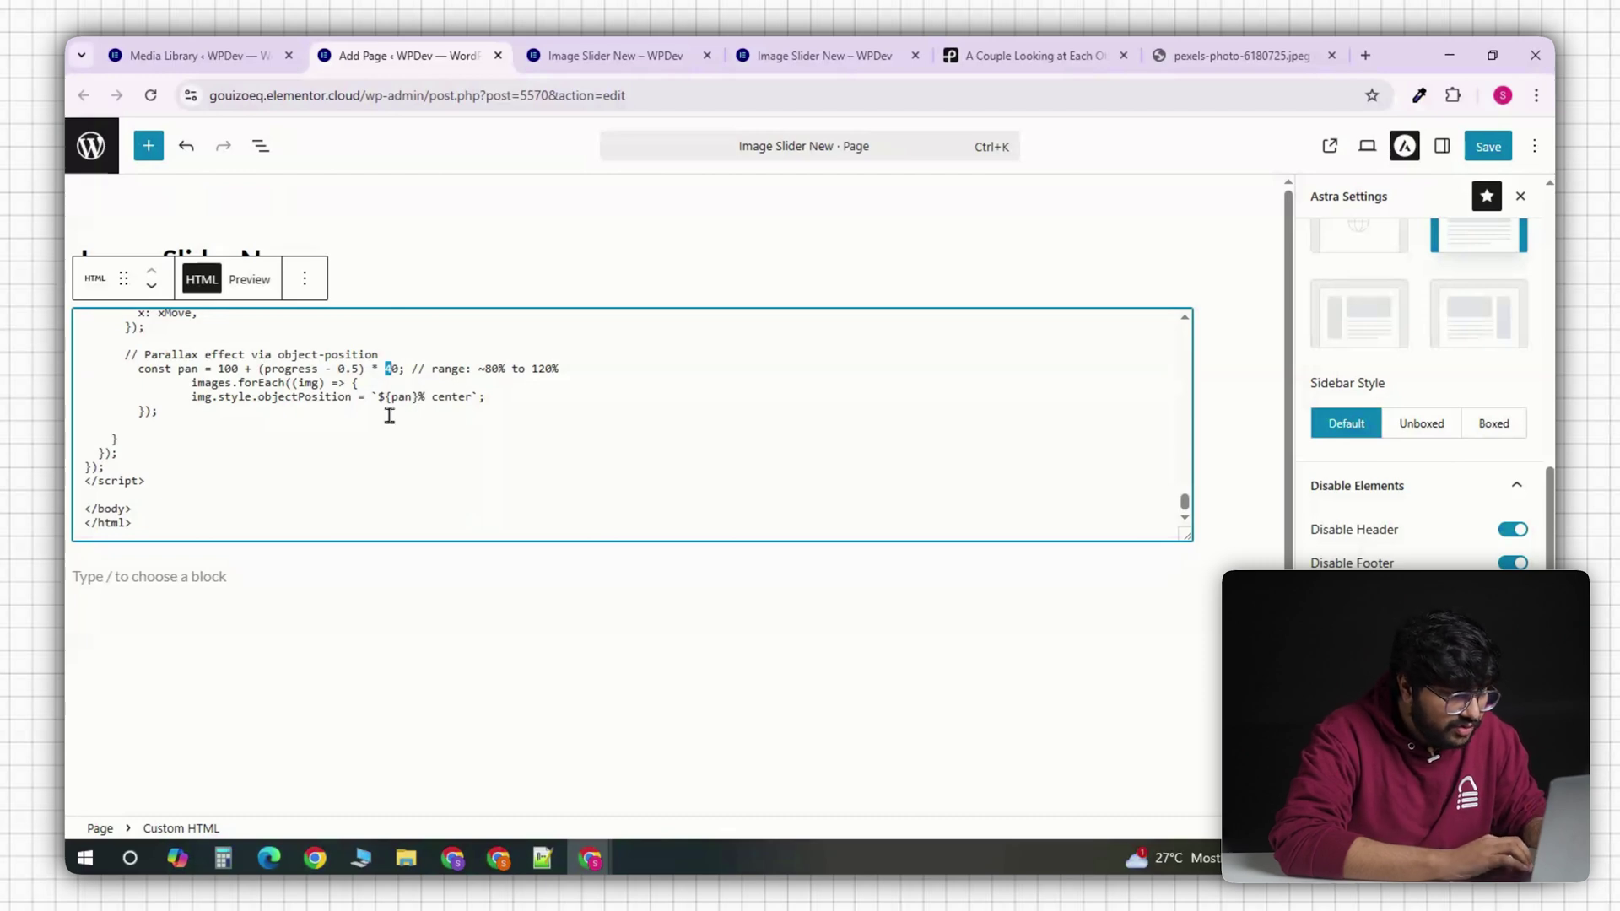
{"action": "type", "text": "8"}
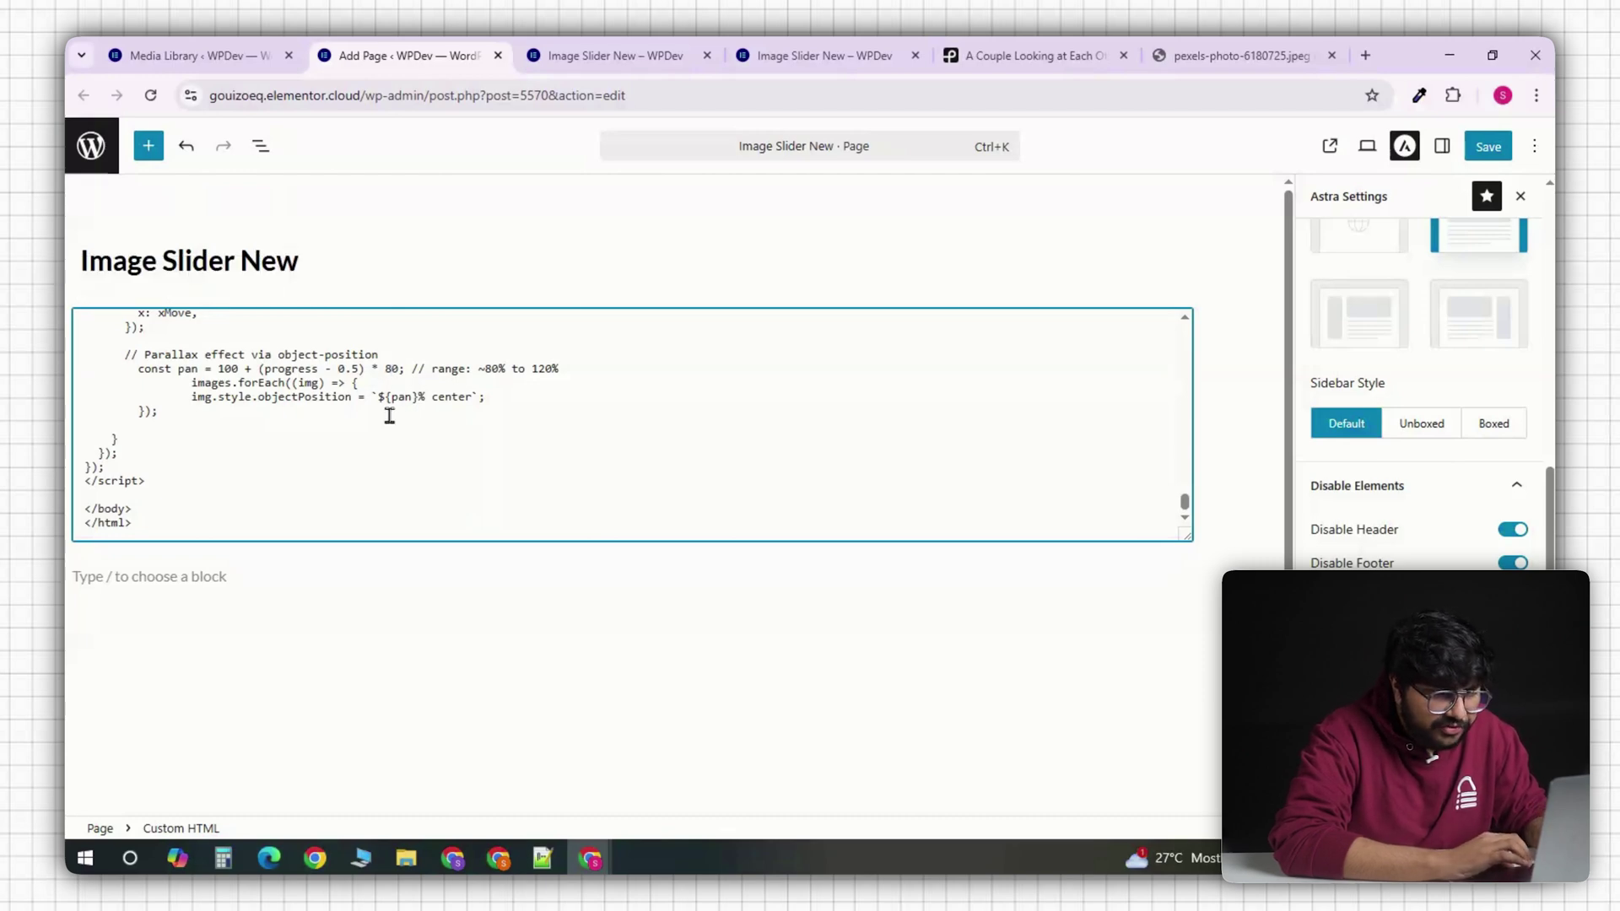
{"action": "left_click", "coordinate": [590, 55]}
{"action": "key", "text": "F5"}
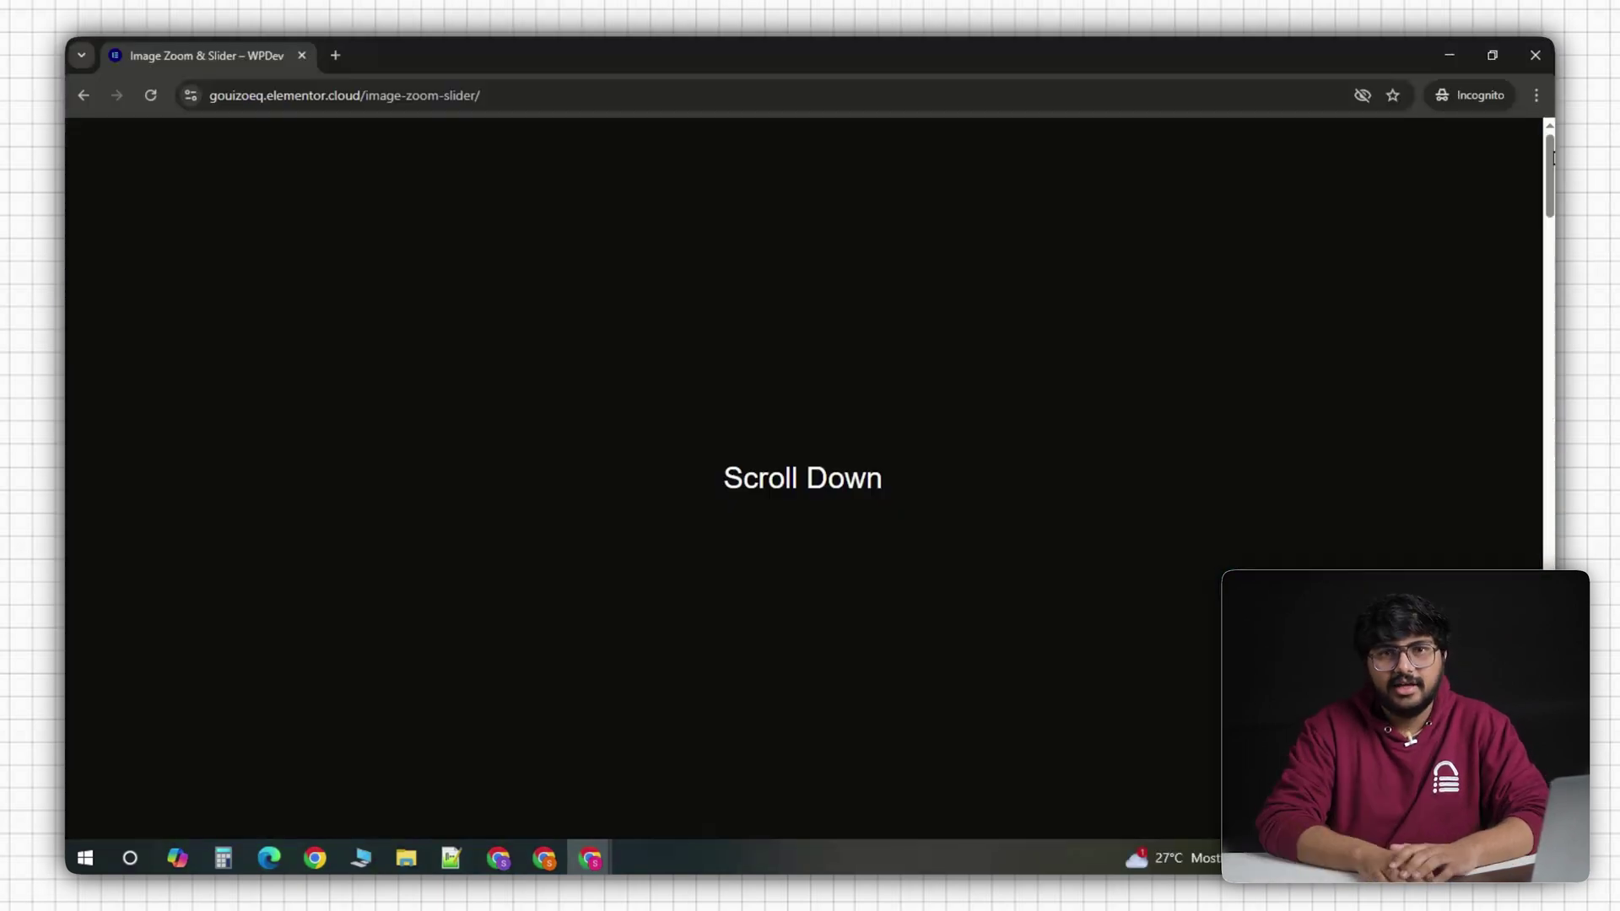
Scroll from the umbrella-photo grid zoom through the slider to its corridor, hot-air balloon and shutter images.
{"action": "scroll", "coordinate": [802, 481], "scroll_direction": "down", "scroll_amount": 6}
{"action": "scroll", "coordinate": [801, 481], "scroll_direction": "down", "scroll_amount": 3}
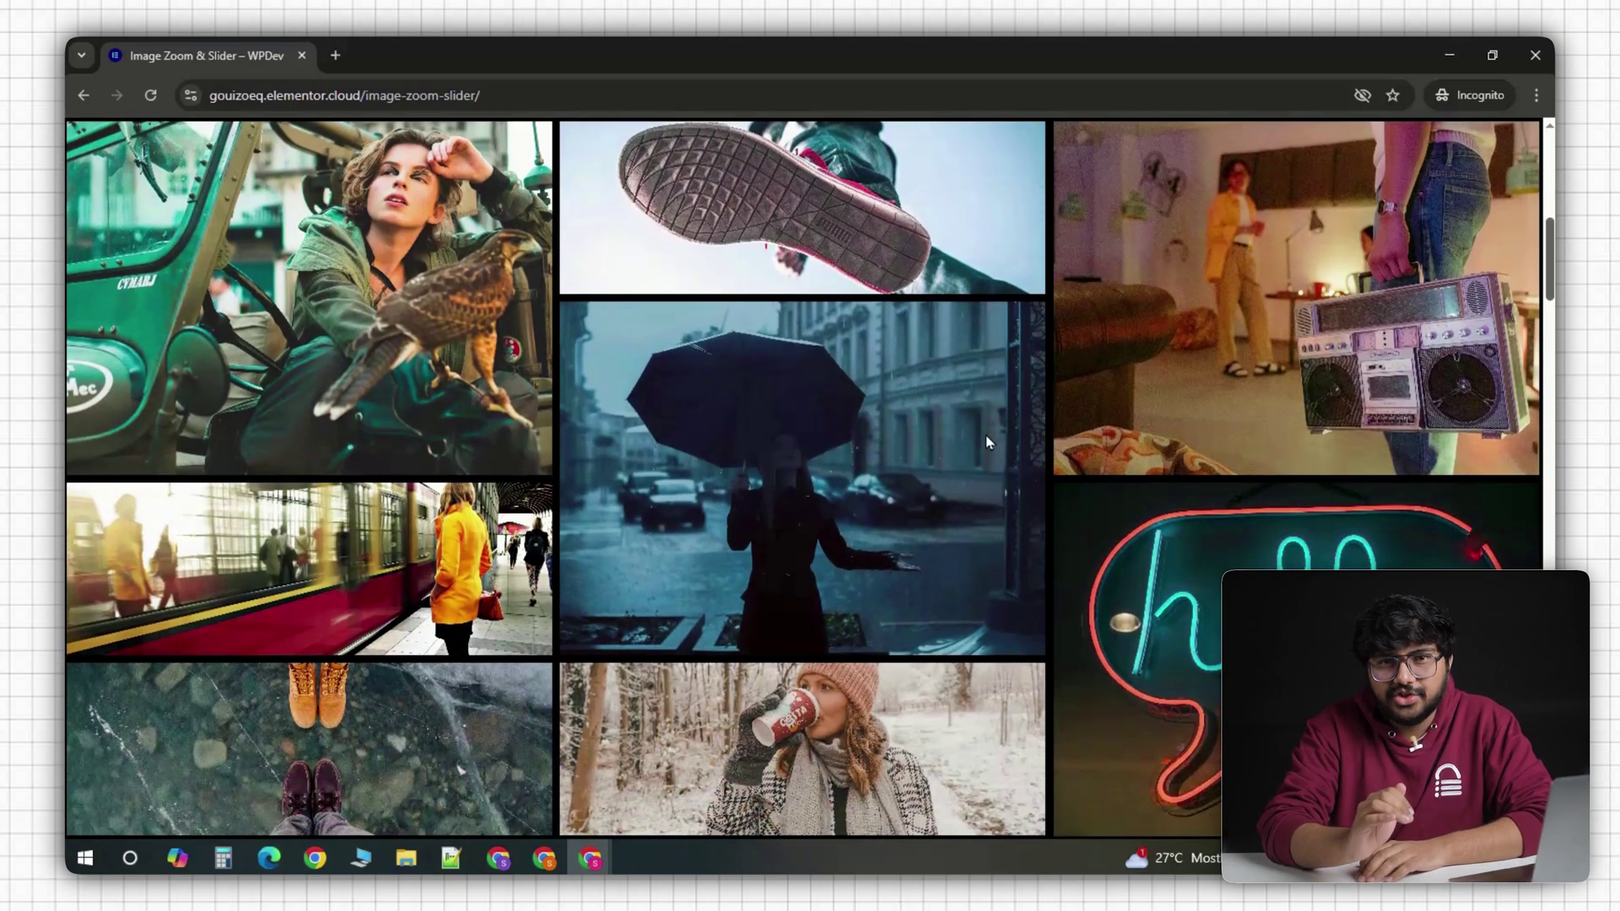
{"action": "scroll", "coordinate": [984, 447], "scroll_direction": "down", "scroll_amount": 3}
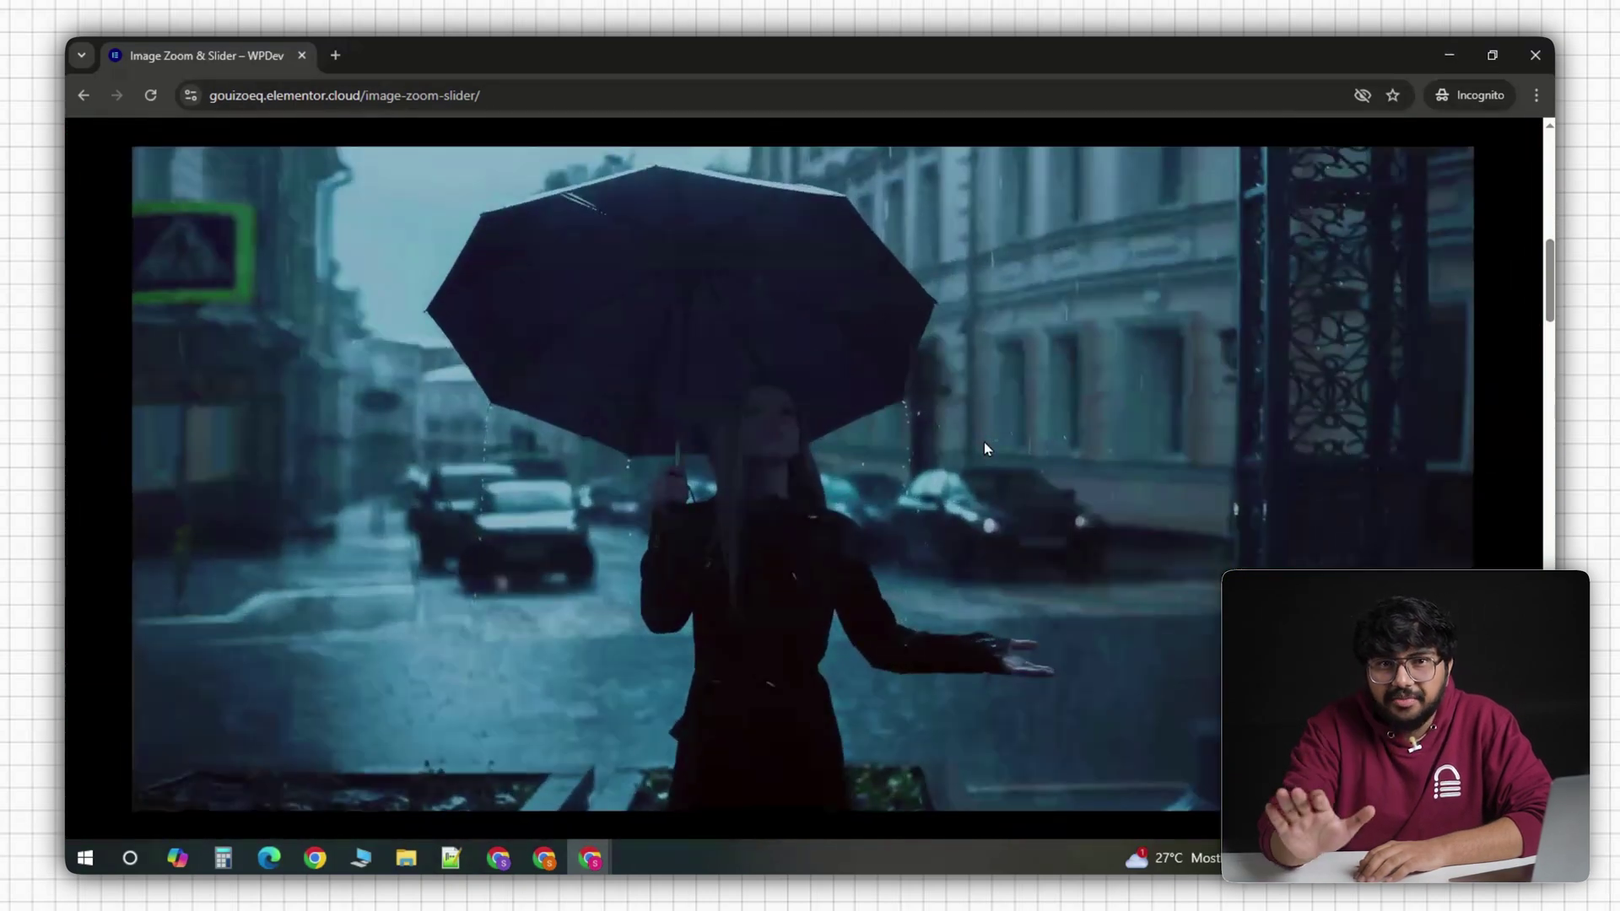
{"action": "scroll", "coordinate": [983, 447], "scroll_direction": "down", "scroll_amount": 3}
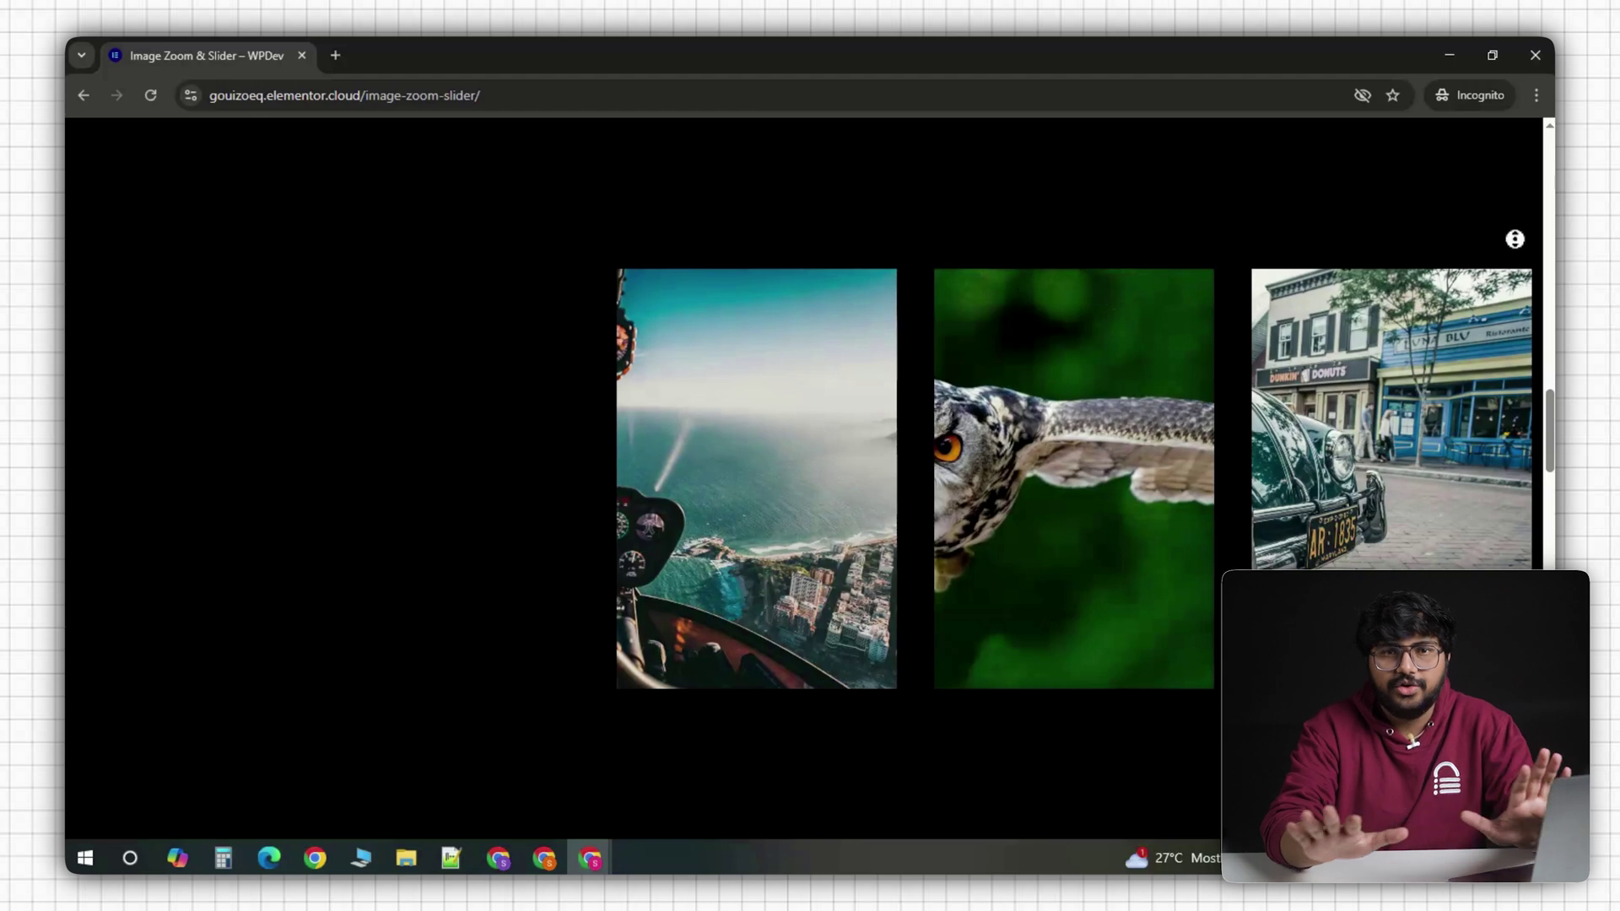
{"action": "scroll", "coordinate": [1514, 244], "scroll_direction": "down", "scroll_amount": 3}
{"action": "scroll", "coordinate": [1525, 286], "scroll_direction": "down", "scroll_amount": 4}
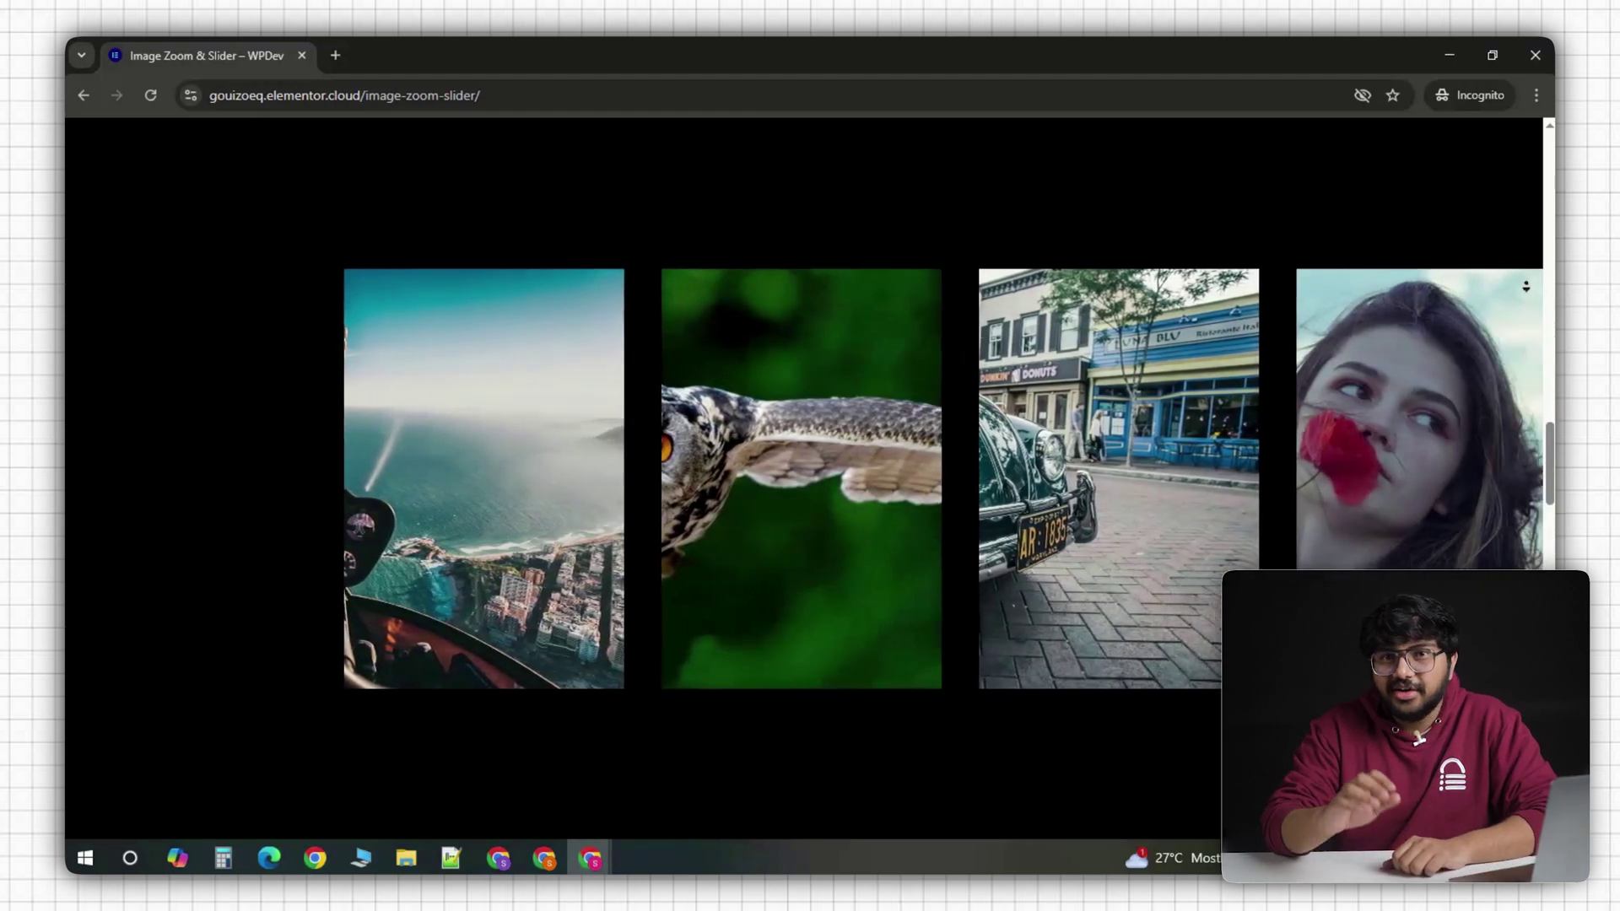
{"action": "scroll", "coordinate": [1527, 290], "scroll_direction": "down", "scroll_amount": 4}
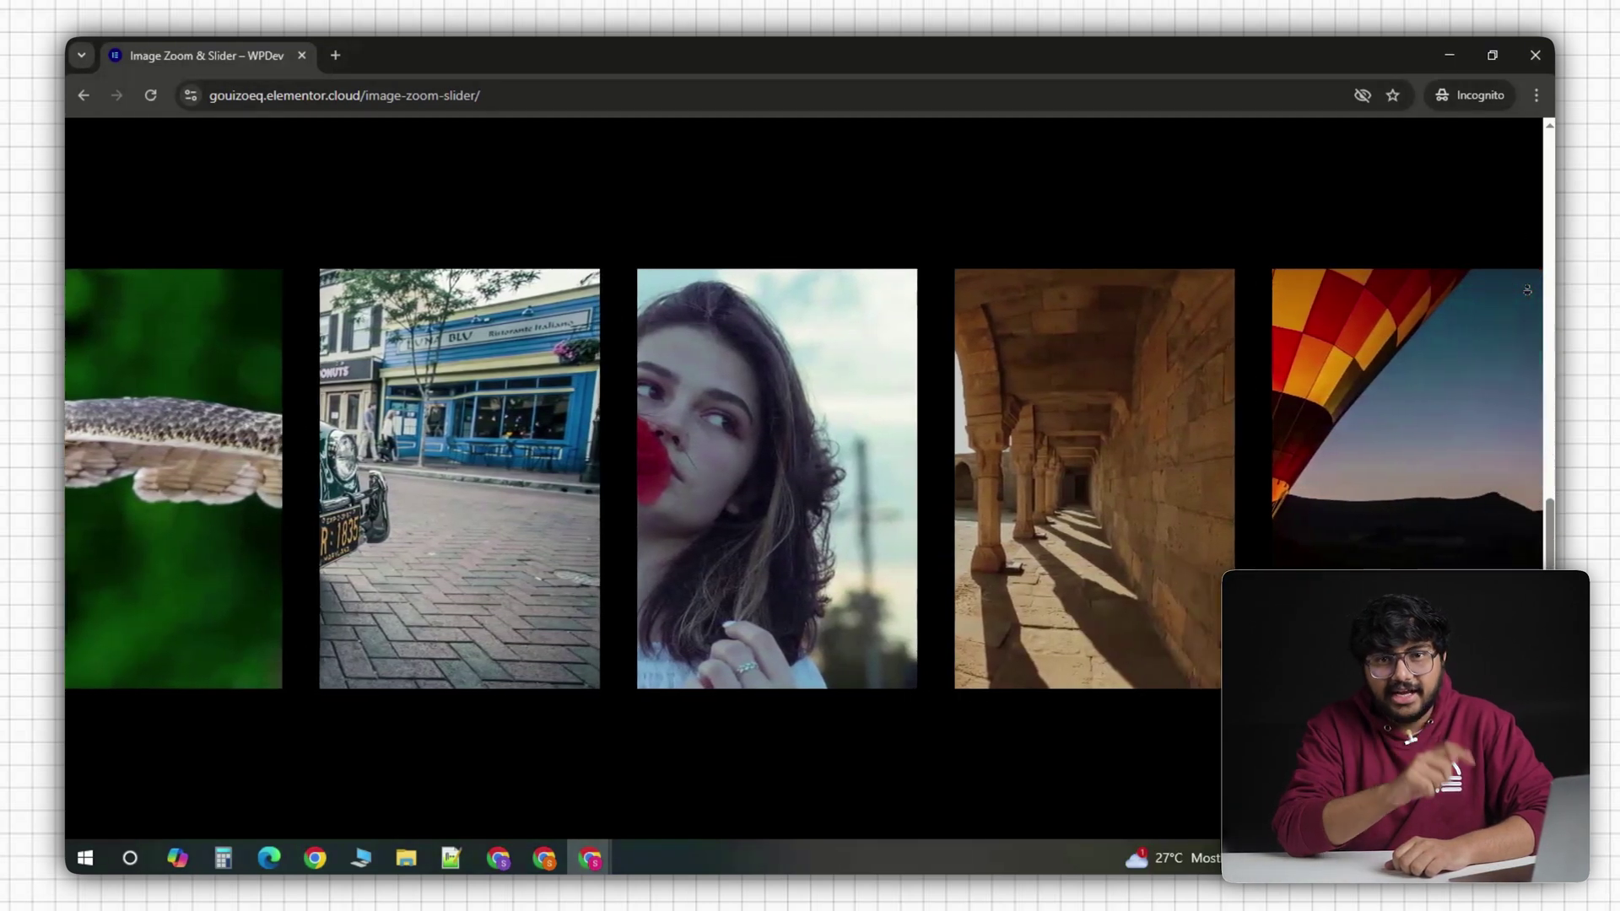
{"action": "scroll", "coordinate": [1527, 289], "scroll_direction": "down", "scroll_amount": 5}
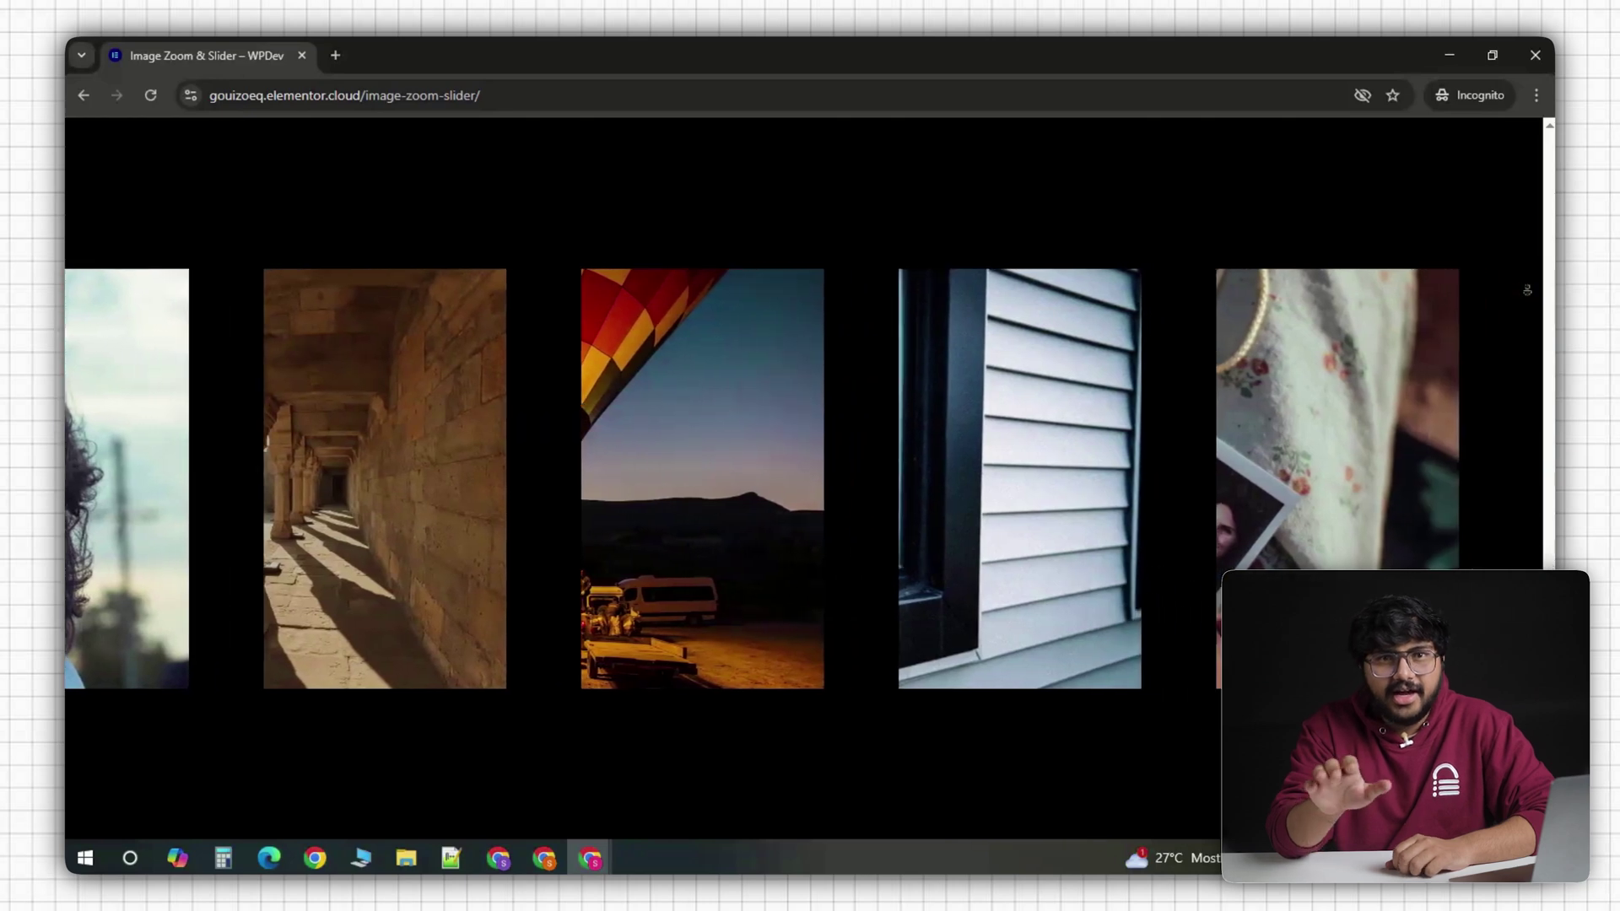
{"action": "scroll", "coordinate": [1527, 289], "scroll_direction": "down", "scroll_amount": 5}
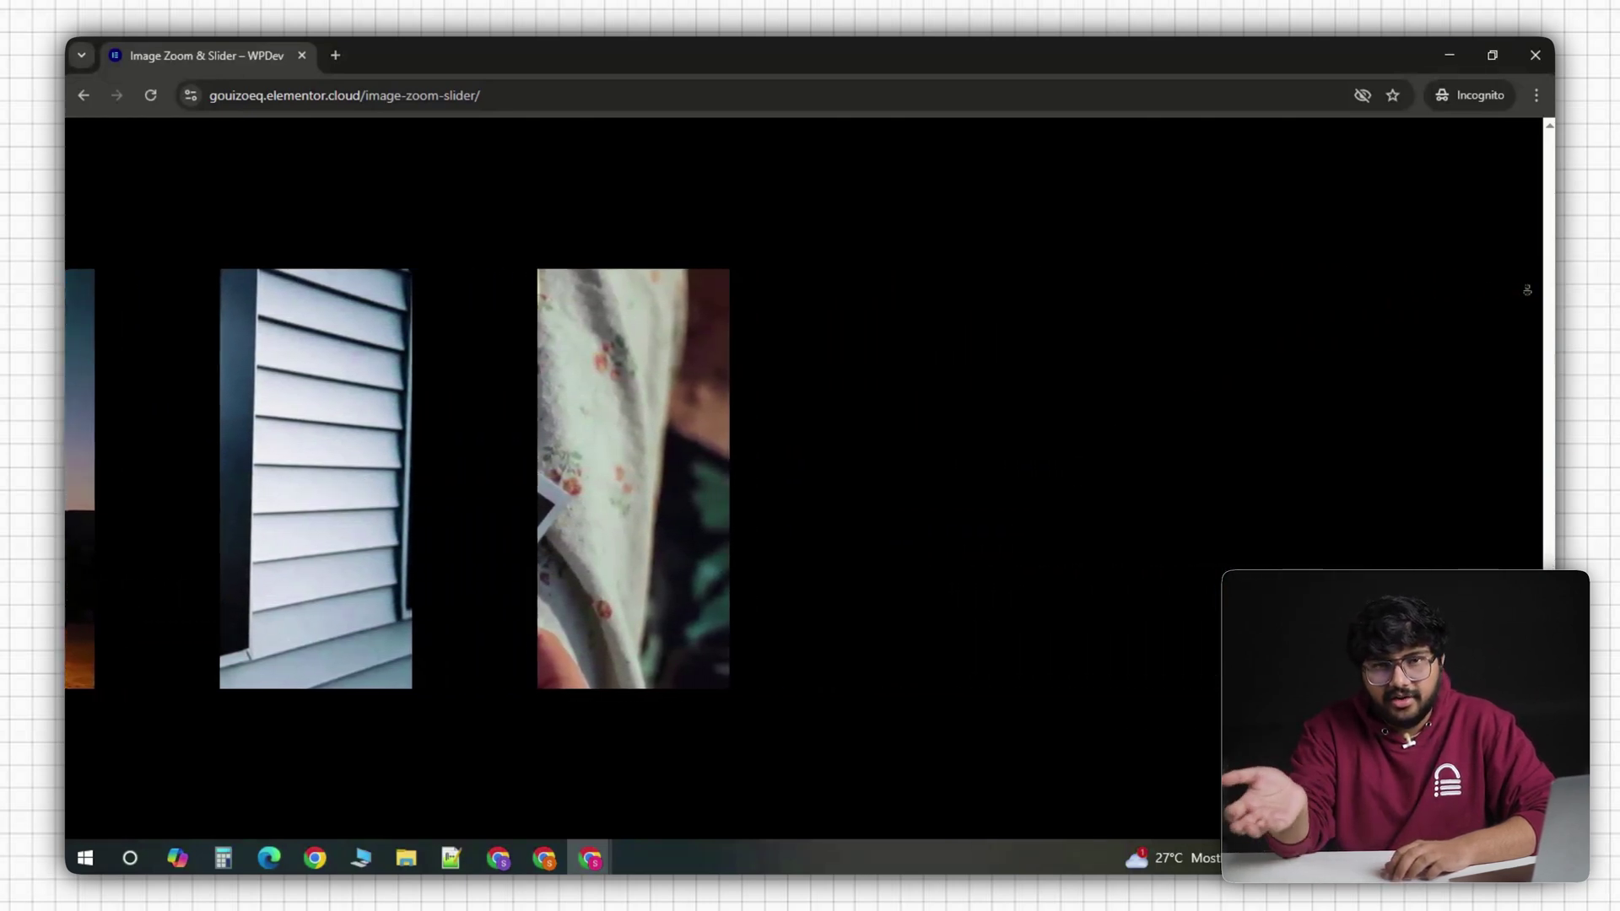